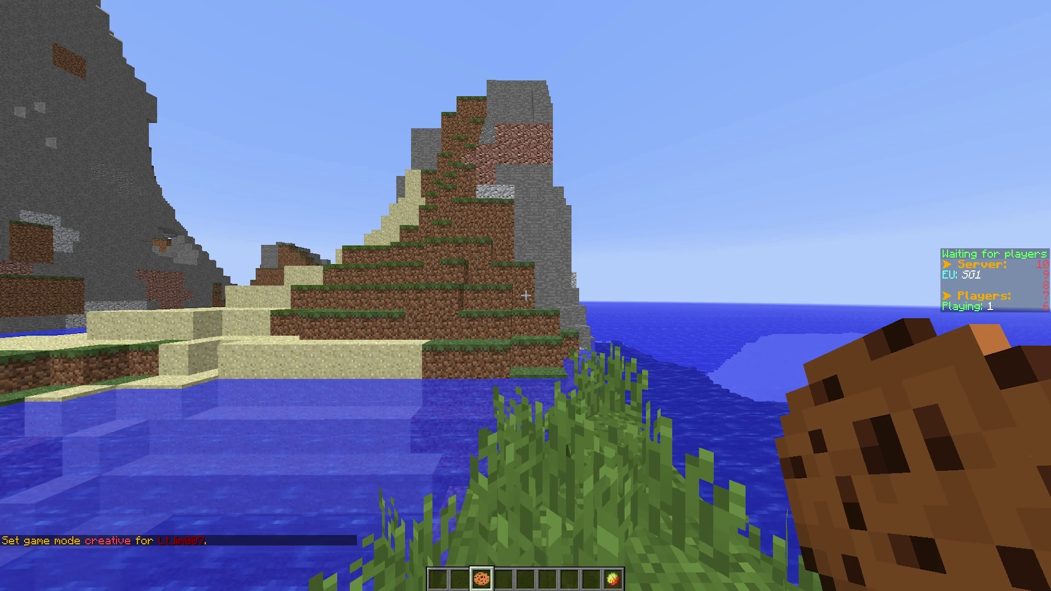
Walk along the grassy riverbank past the sand steps to the pond's cobblestone edge
key("w")
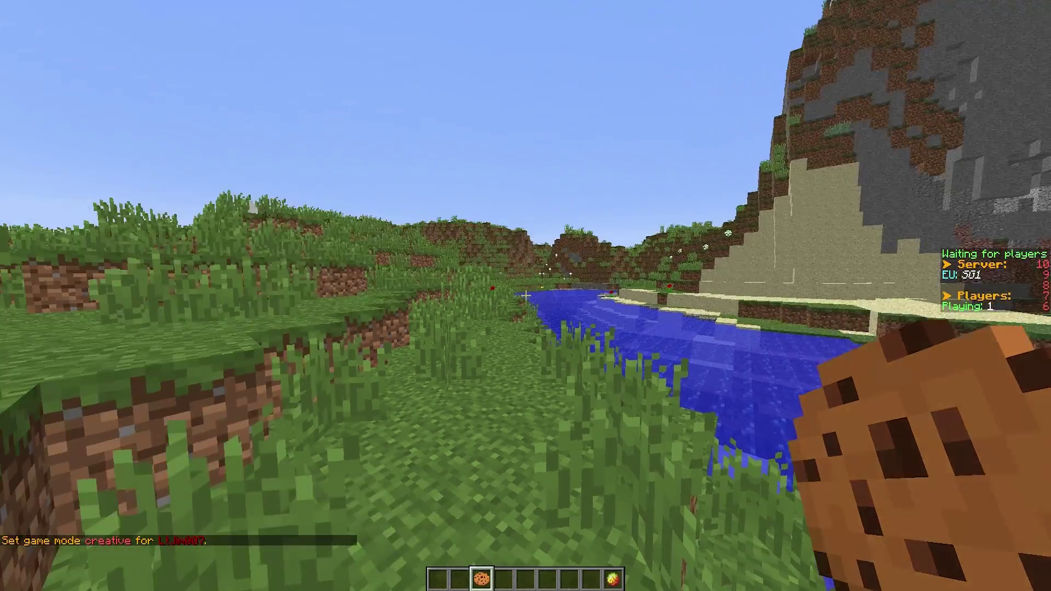
key("w")
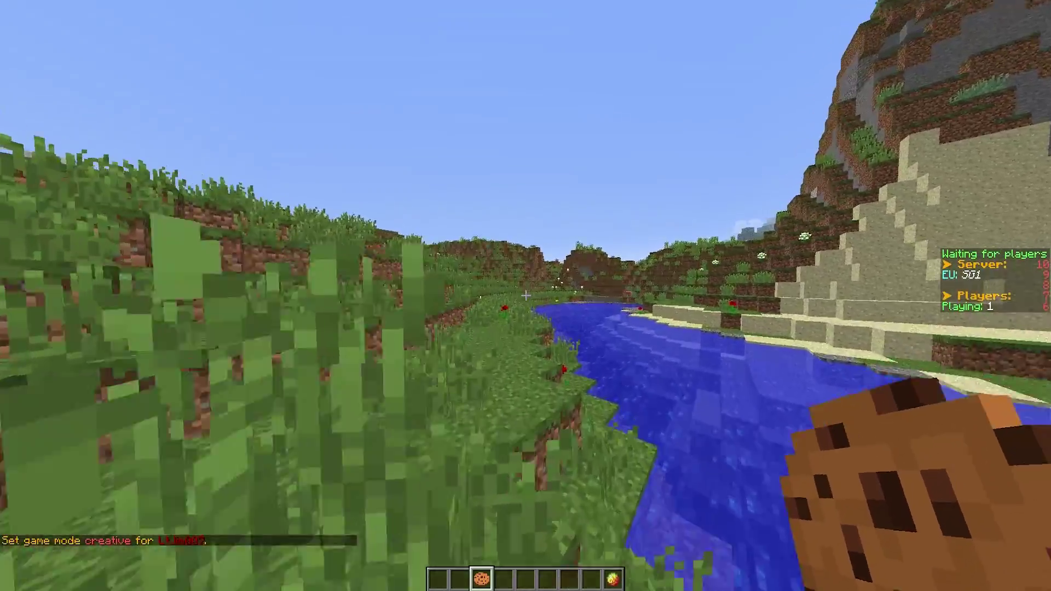
key("w")
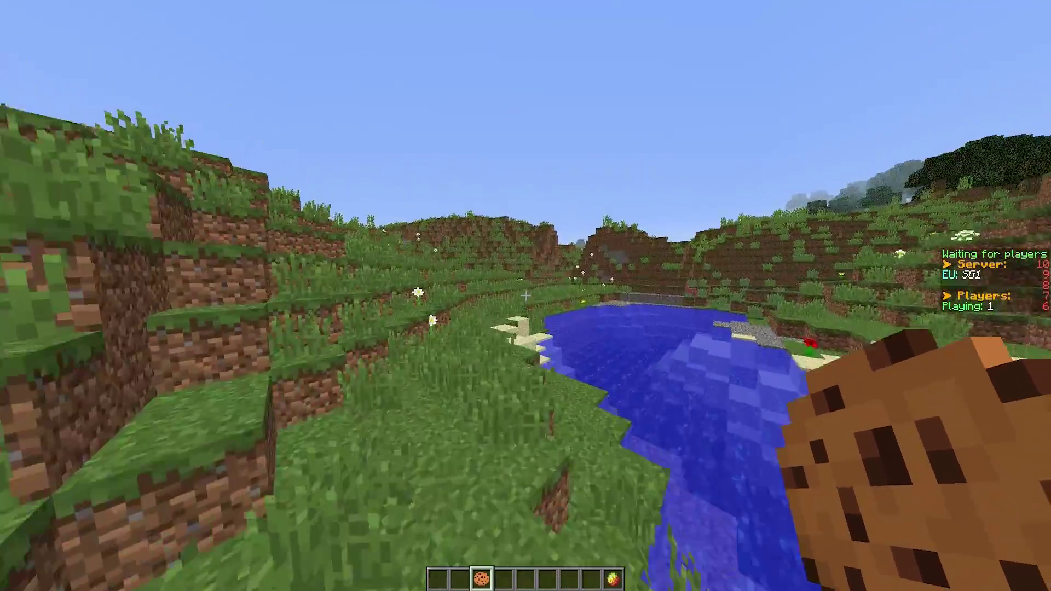
key("w")
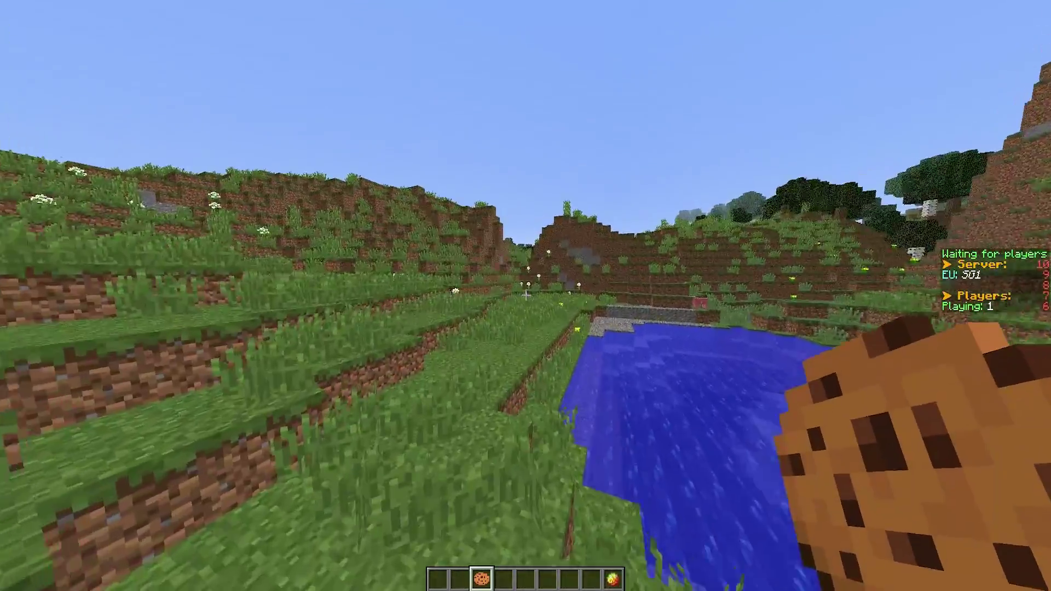
key("w")
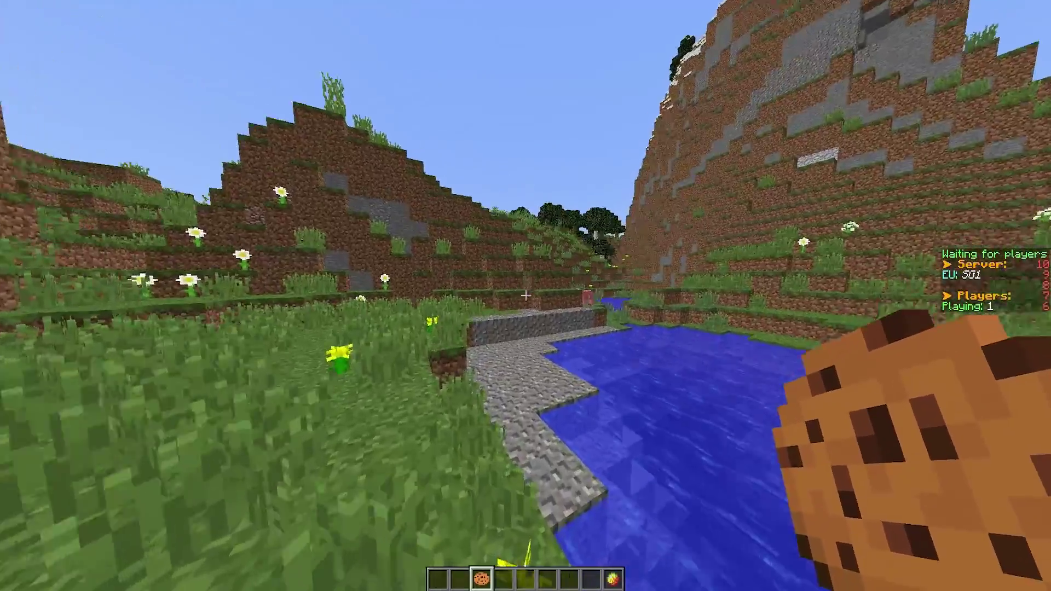
key("w")
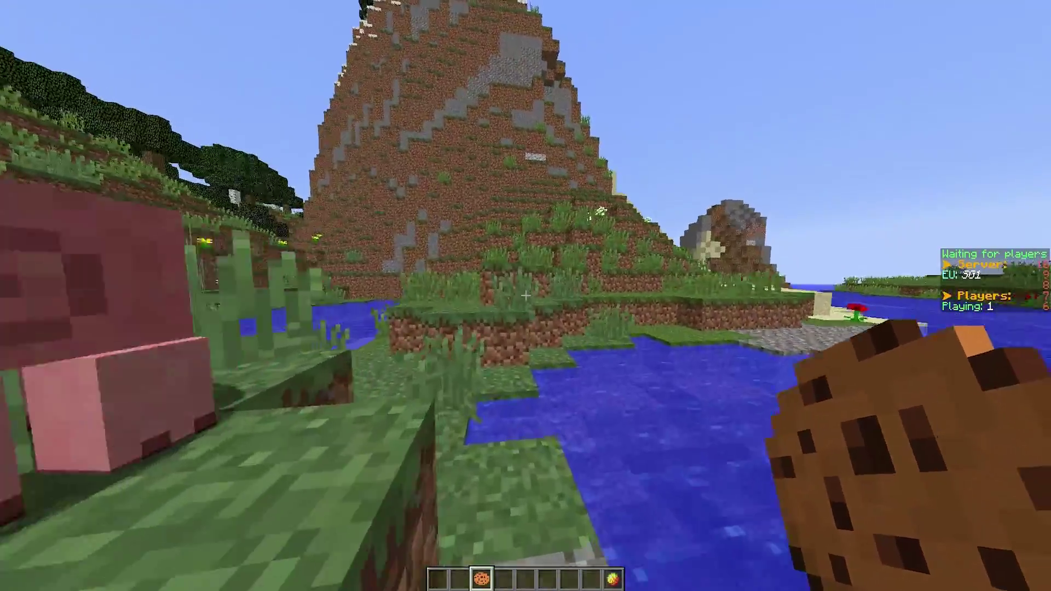
Continue over the slope to the sand beach and start the /sg download Turbulence chat command
key("w")
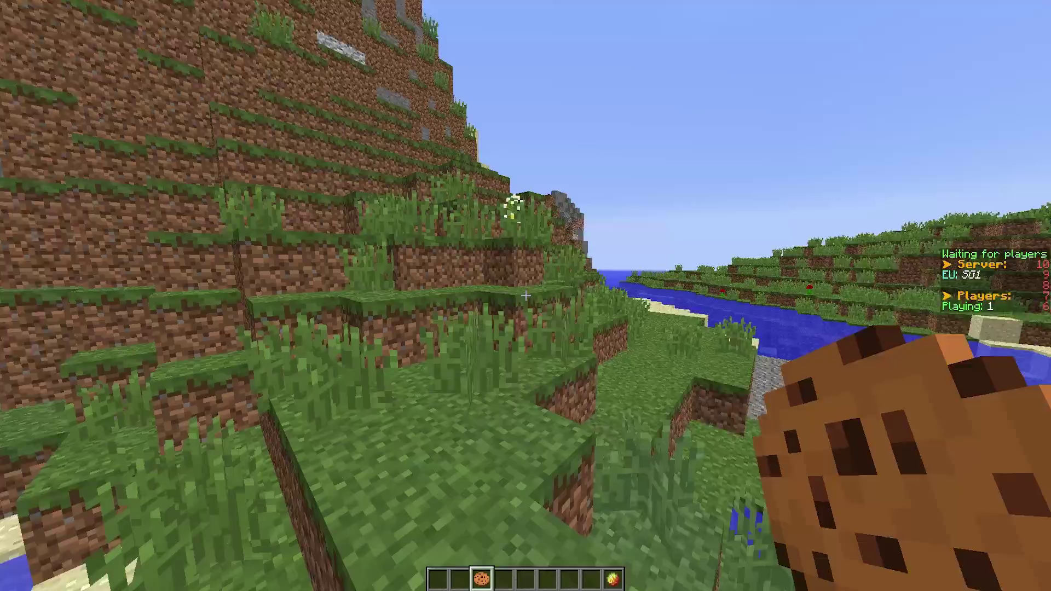
key("w")
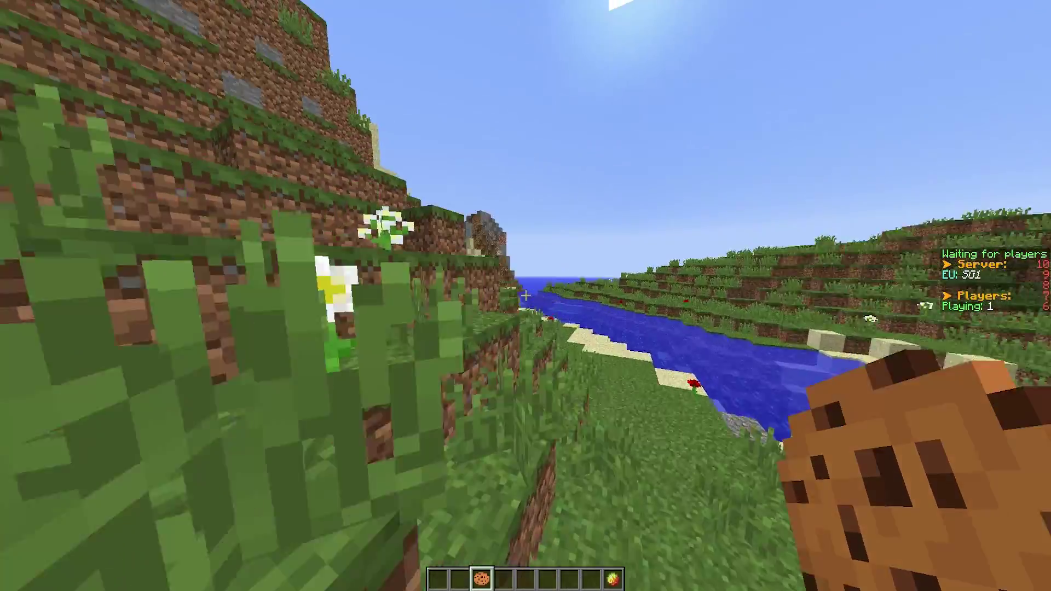
key("w")
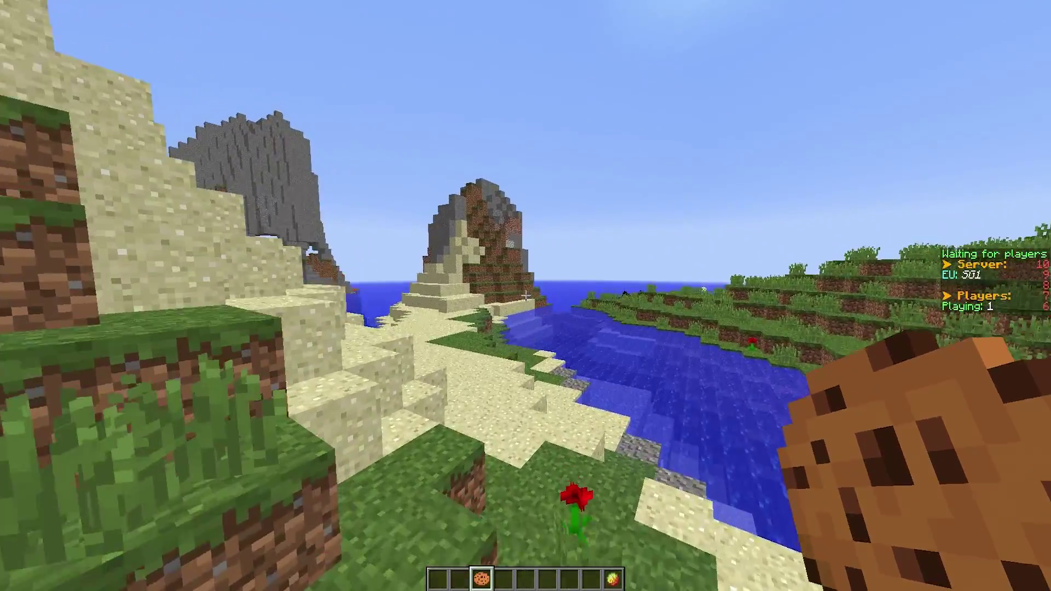
key("w")
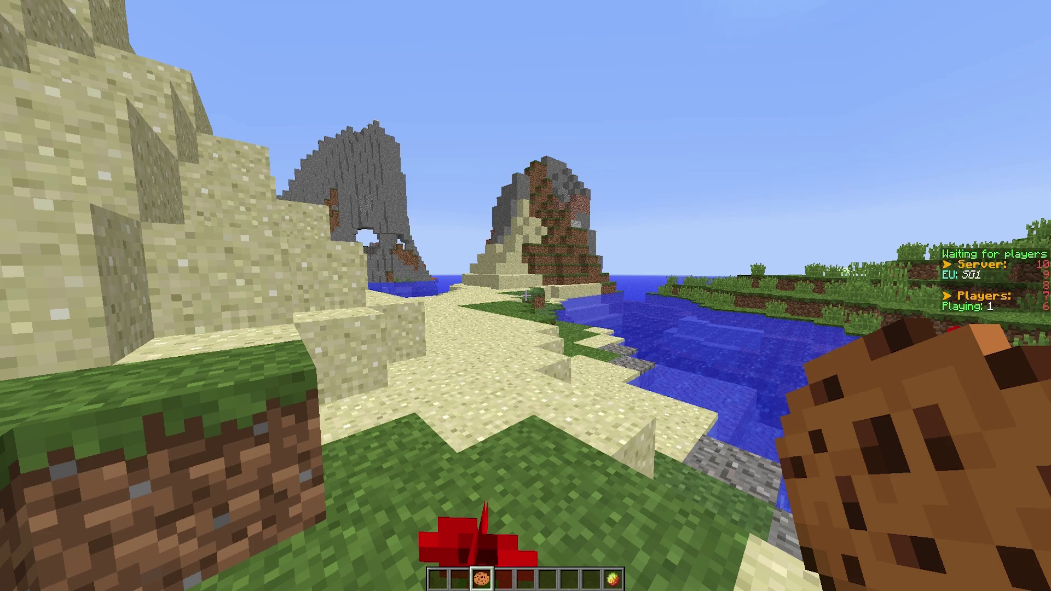
key("w")
key("w")
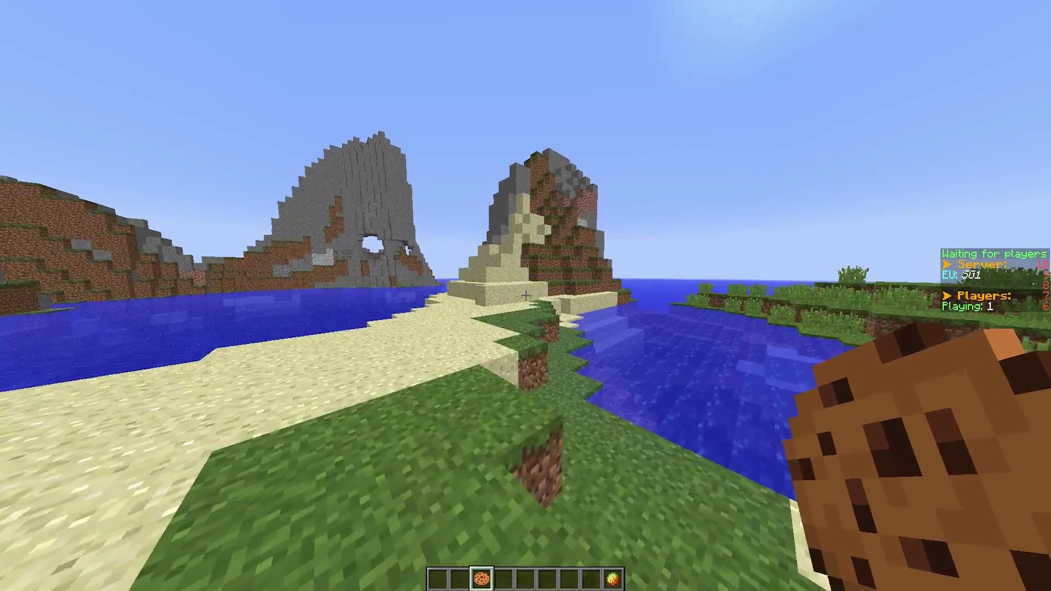
key("w")
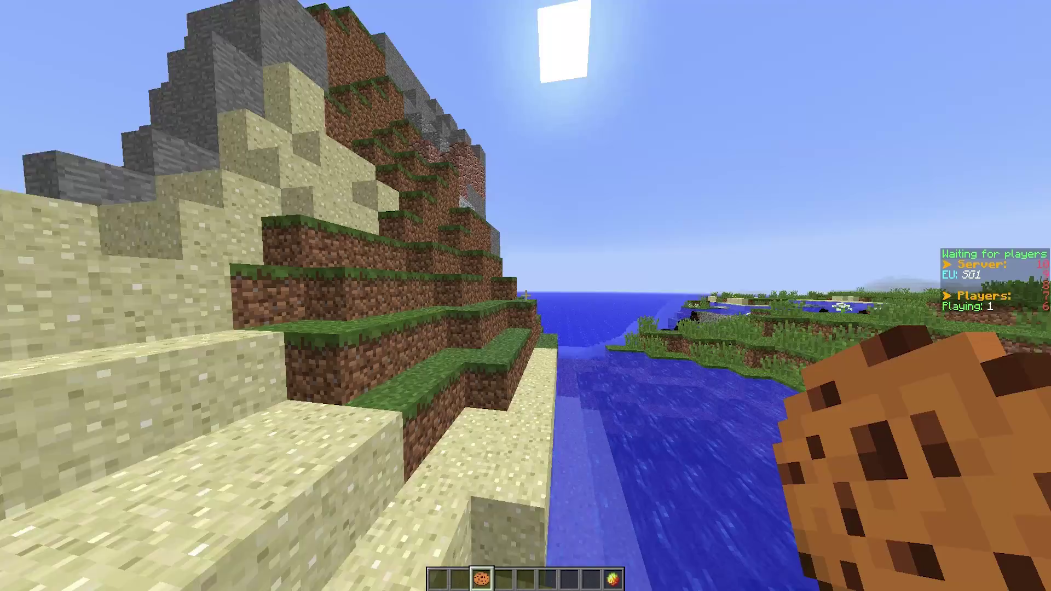
key("t")
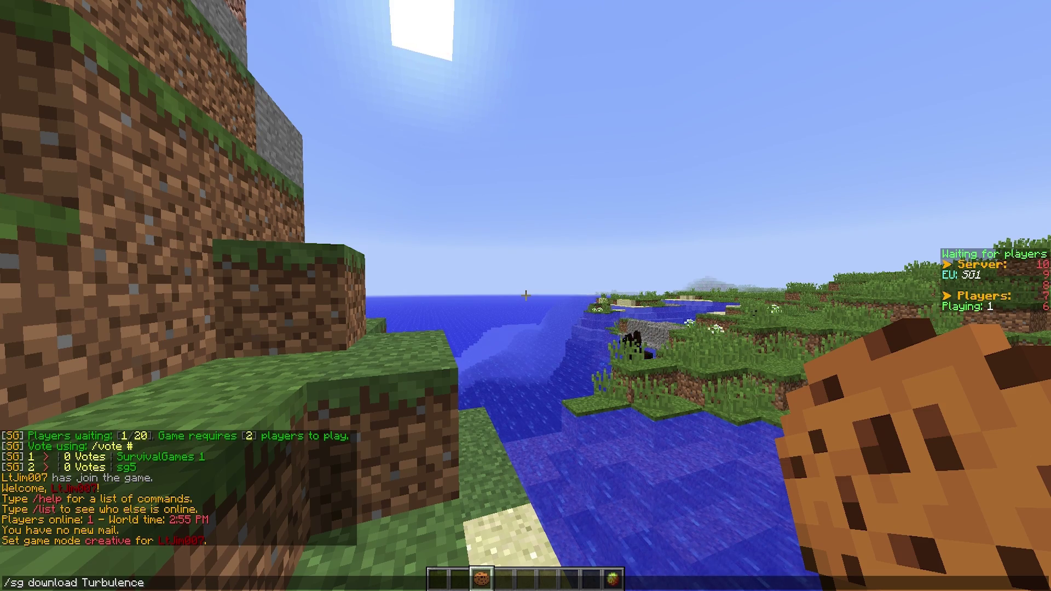
Download the Turbulence map and switch to creative mode with /gm 1
key("Return")
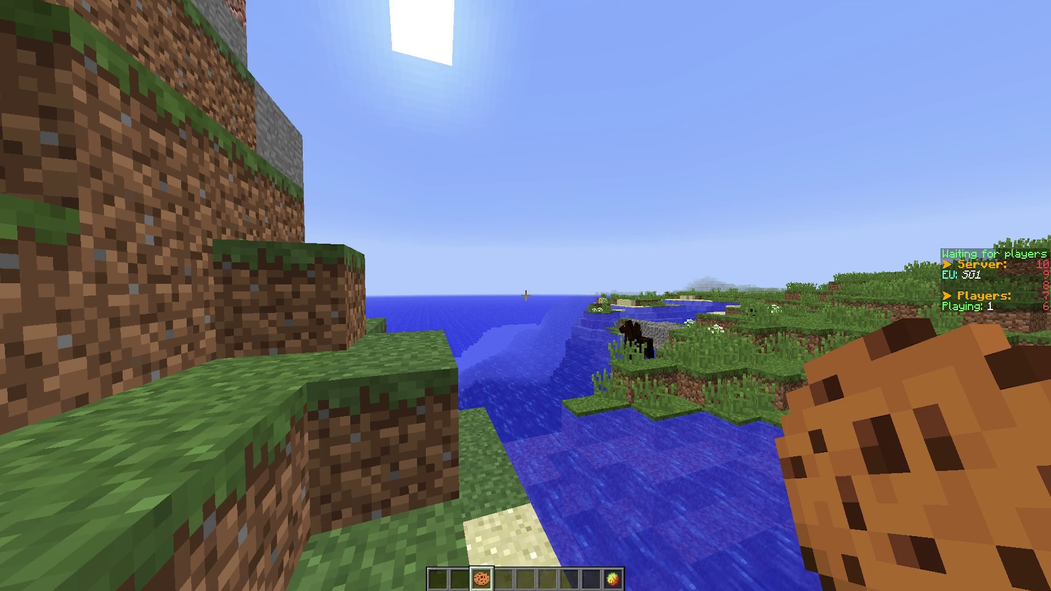
key("w")
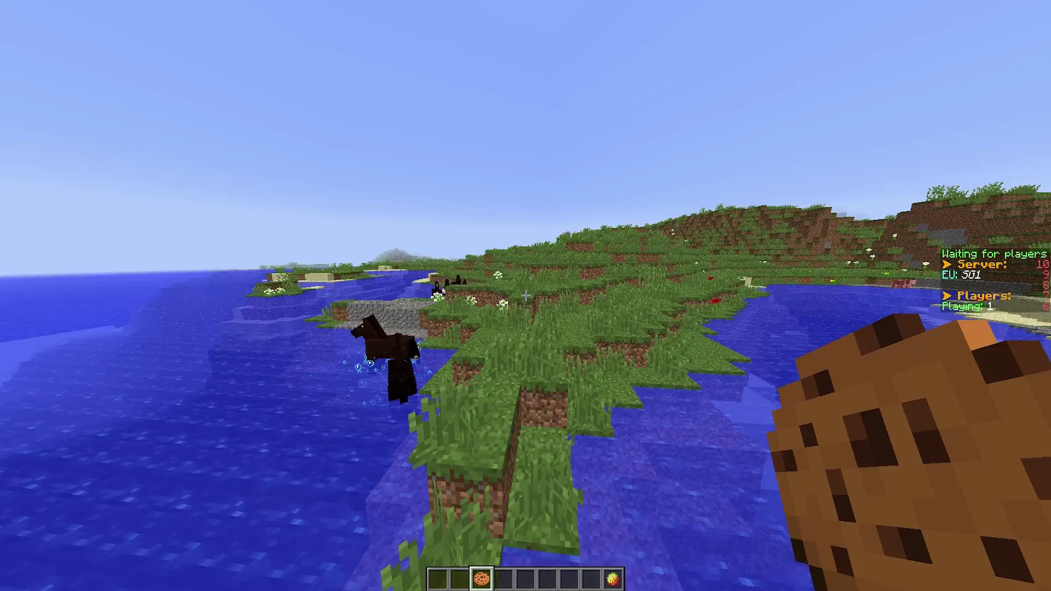
key("slash")
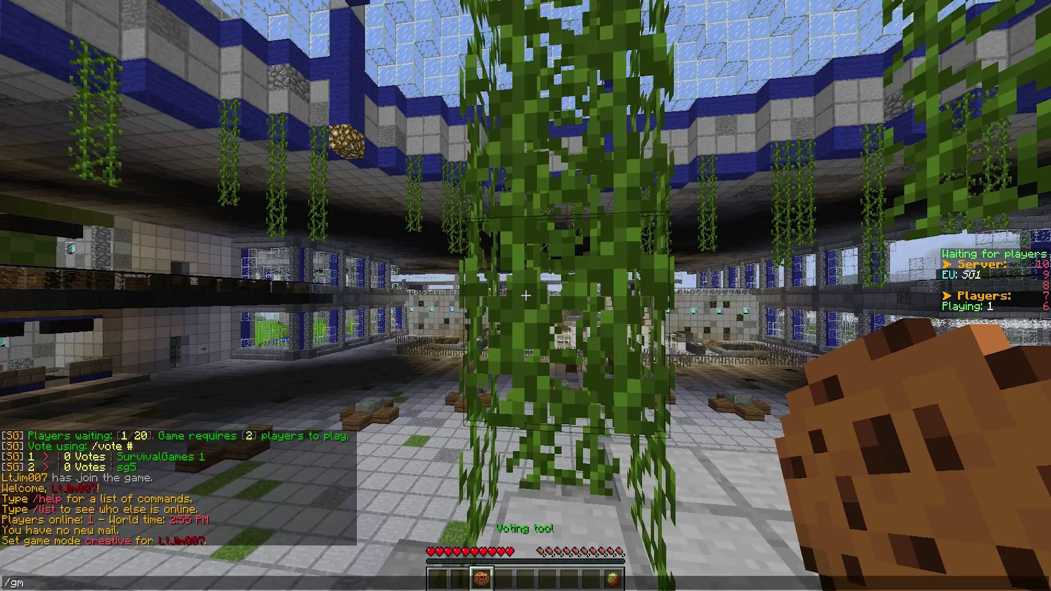
type("1")
key("Return")
key("w")
Fly up over the terminal roof and across the apron past the airliner
scroll(525, 295, "down", 1)
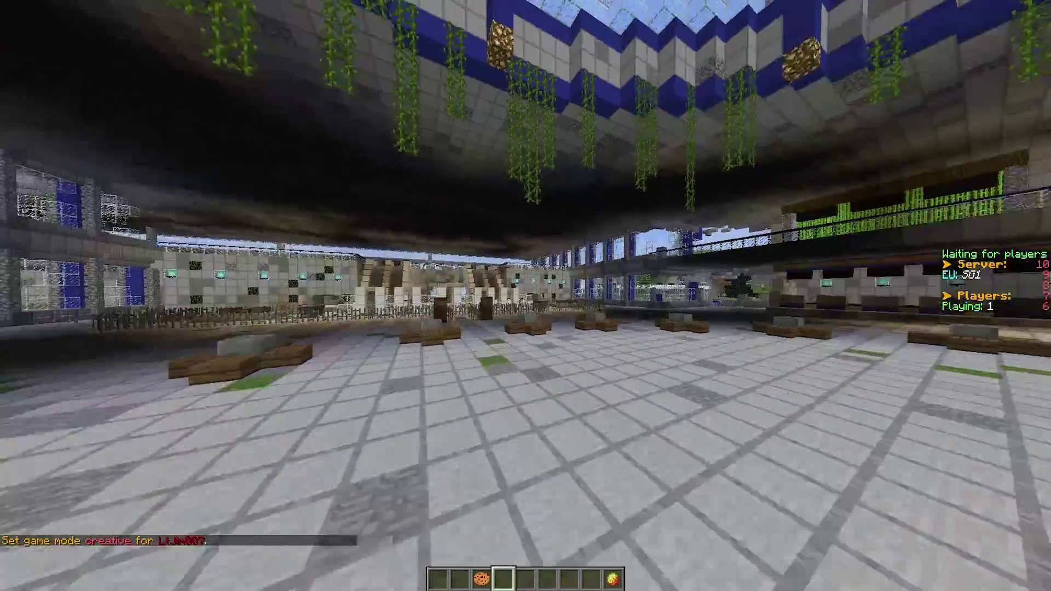
key("w")
key("space")
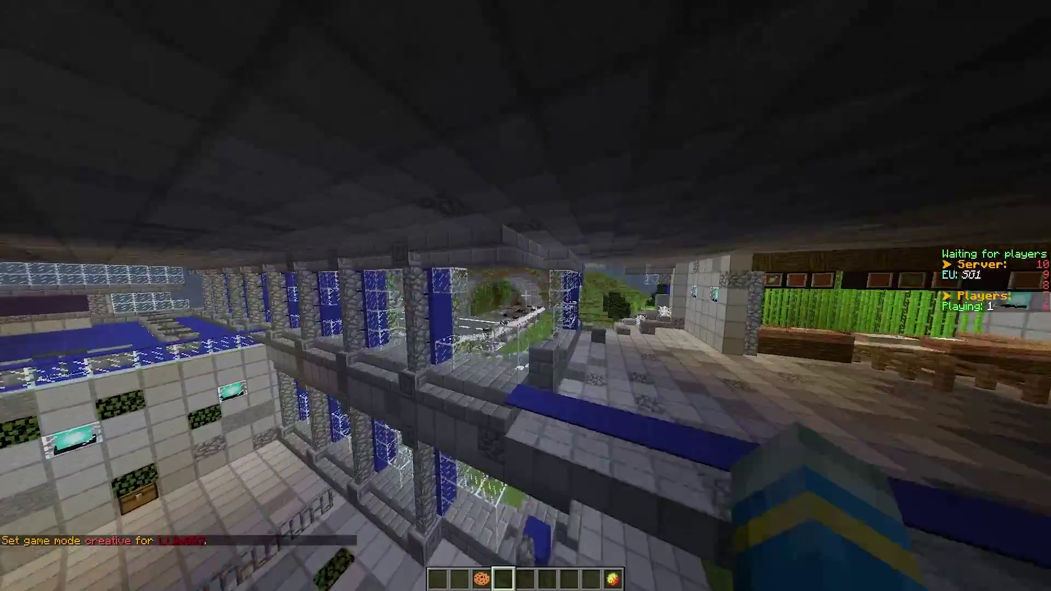
key("w")
key("space")
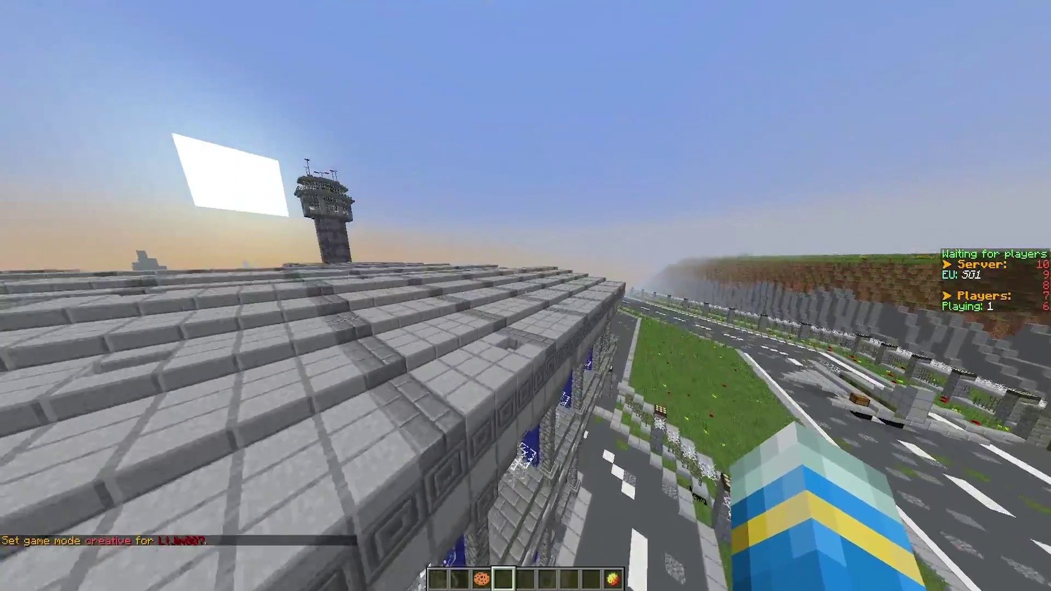
key("w")
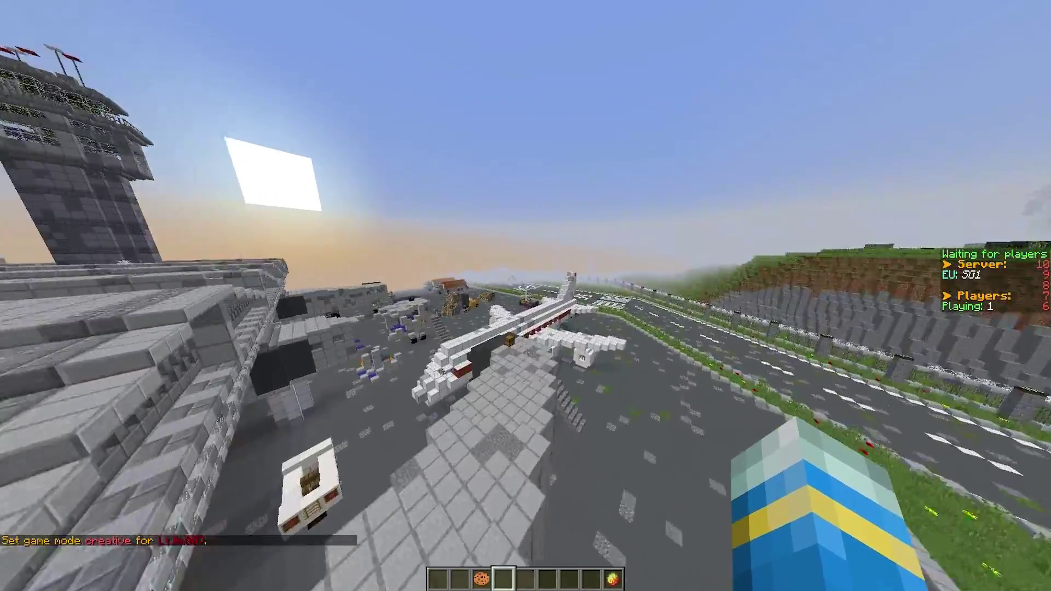
key("w")
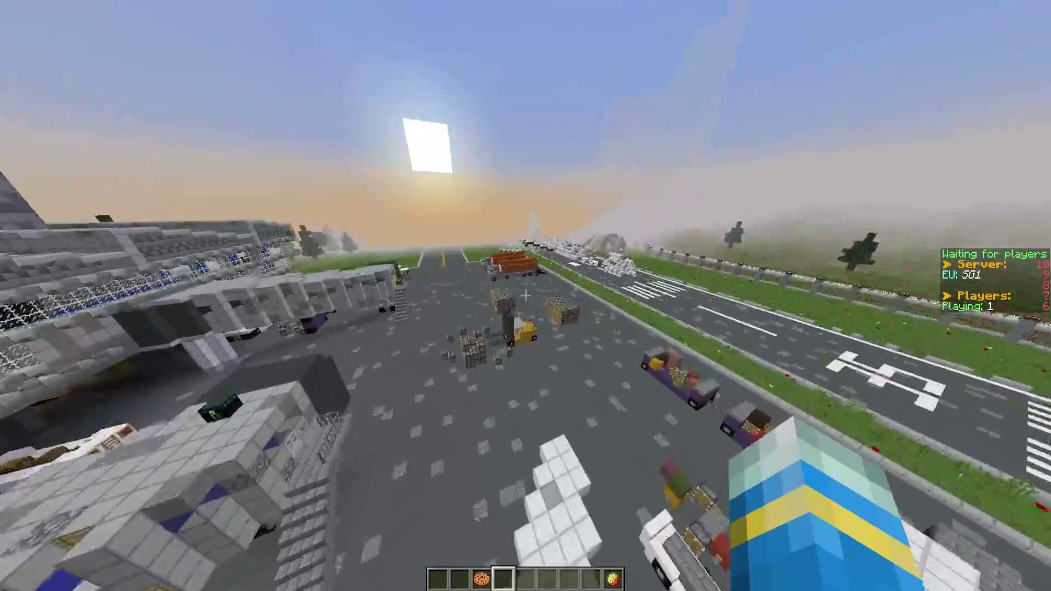
Fly through the grey corridor and hall down to the atrium fountain
key("w")
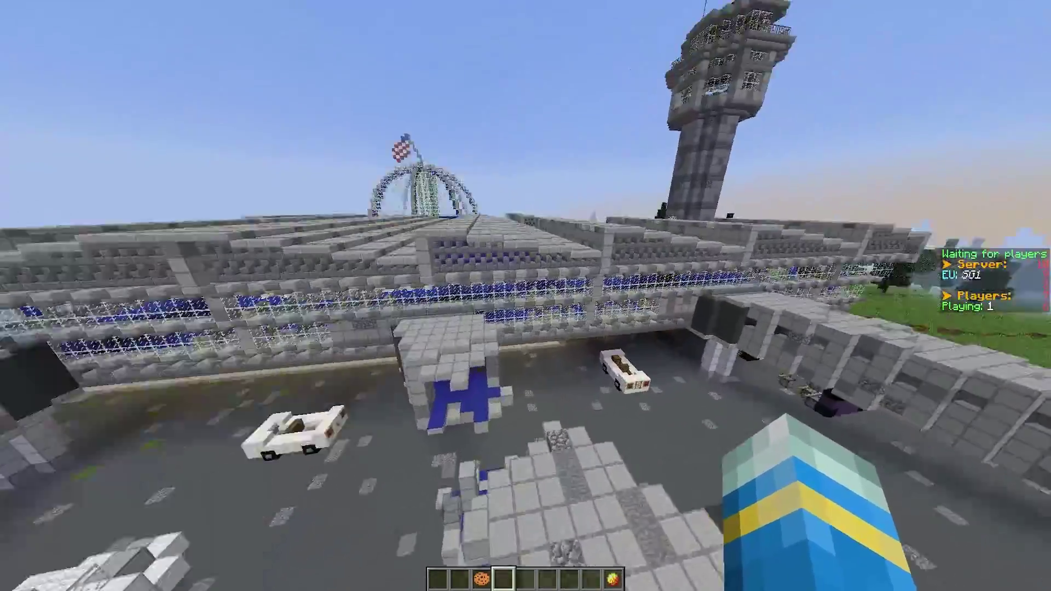
key("w")
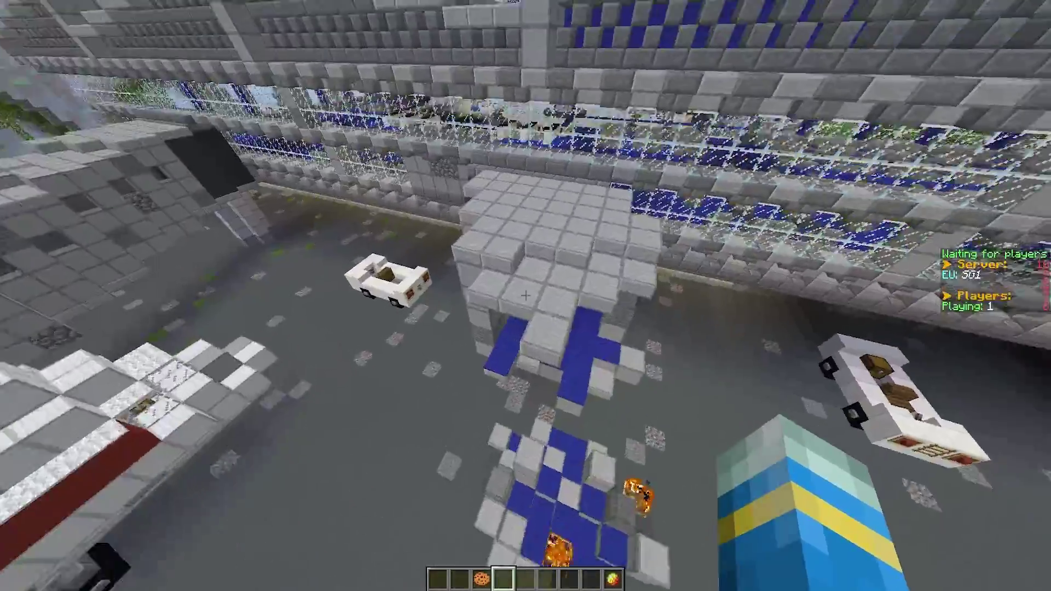
key("w")
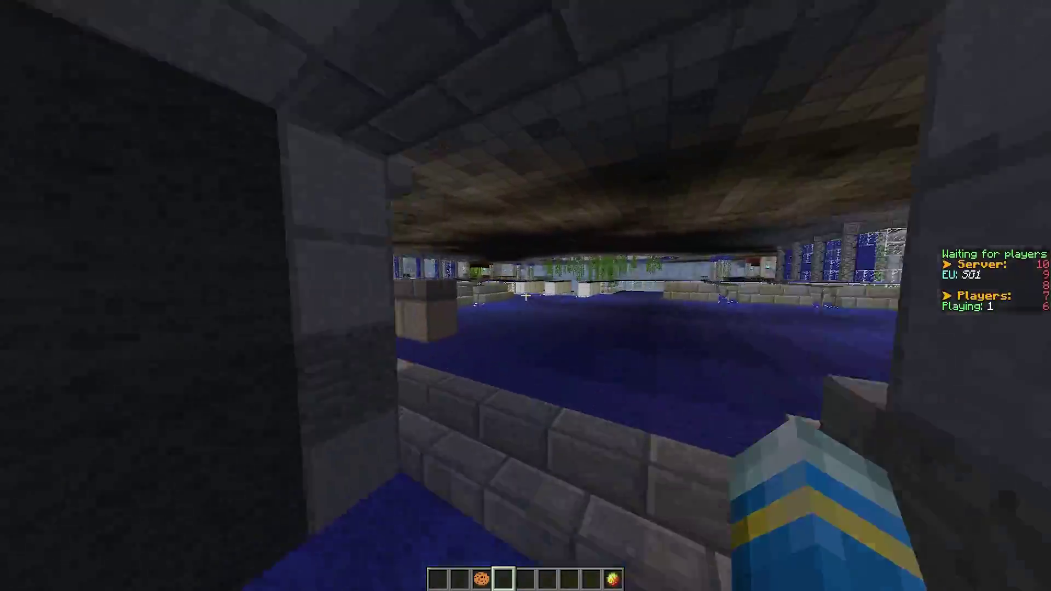
key("w")
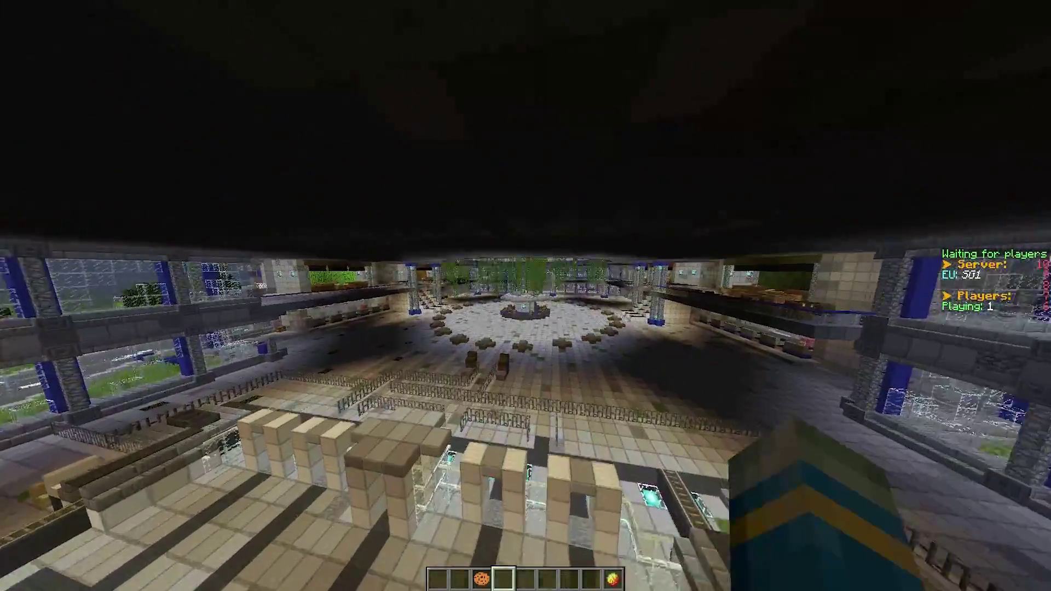
key("w")
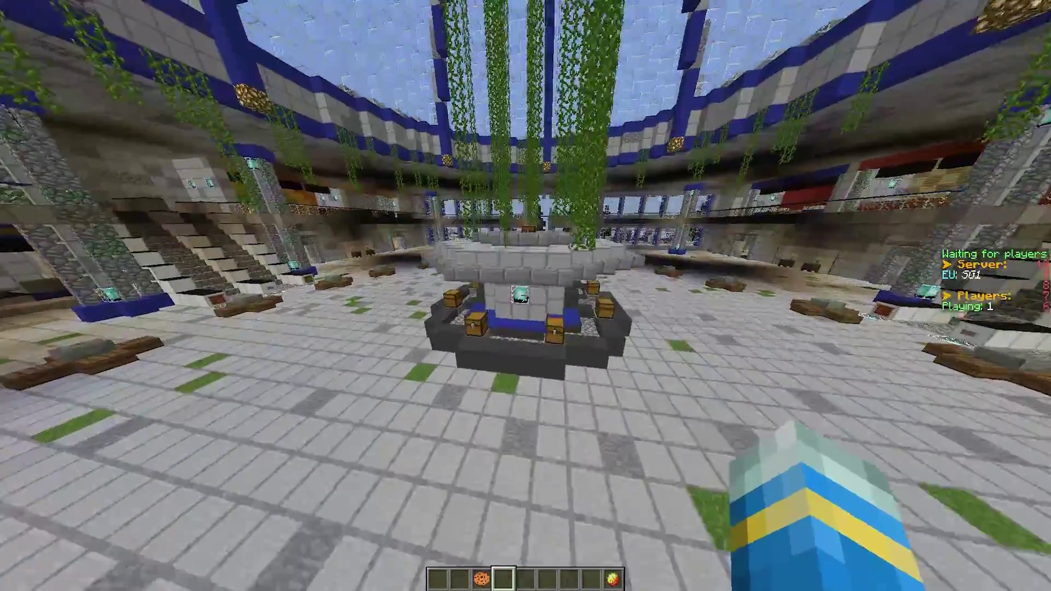
key("t")
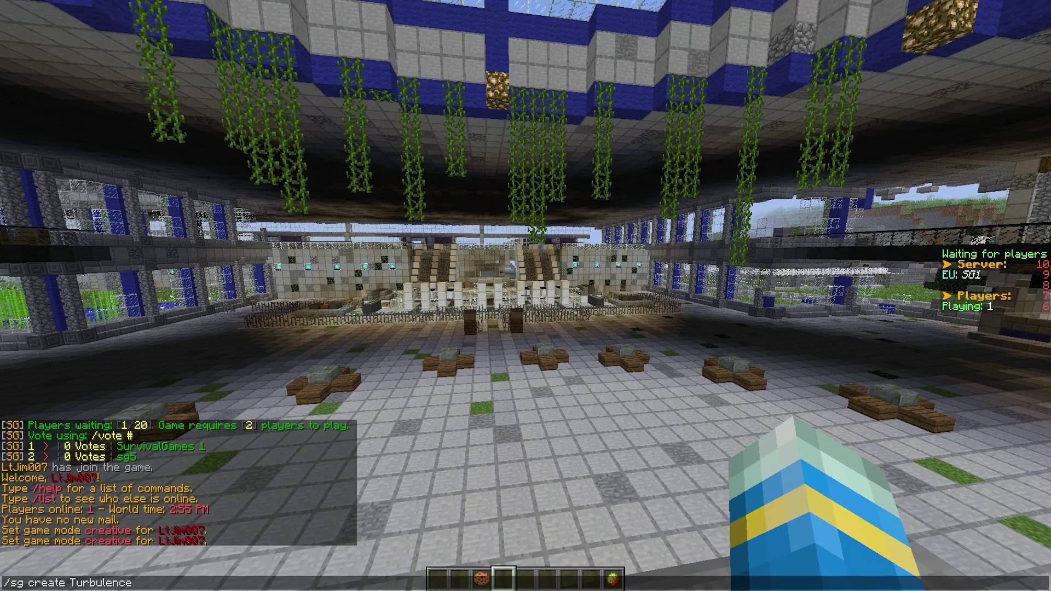
Create the Turbulence survival games arena and set its name to Turbulence
key("Return")
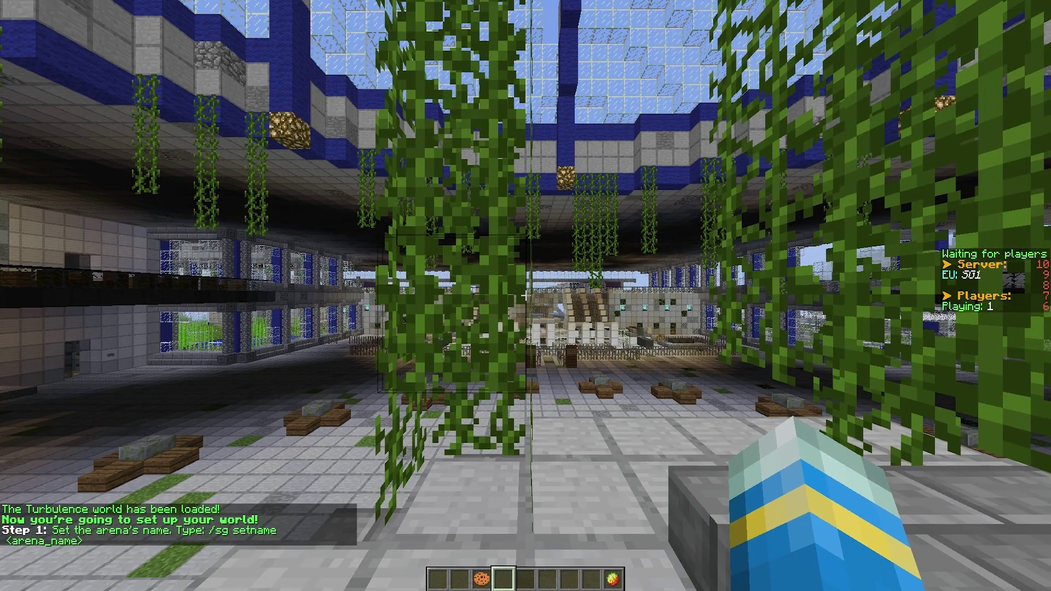
key("t")
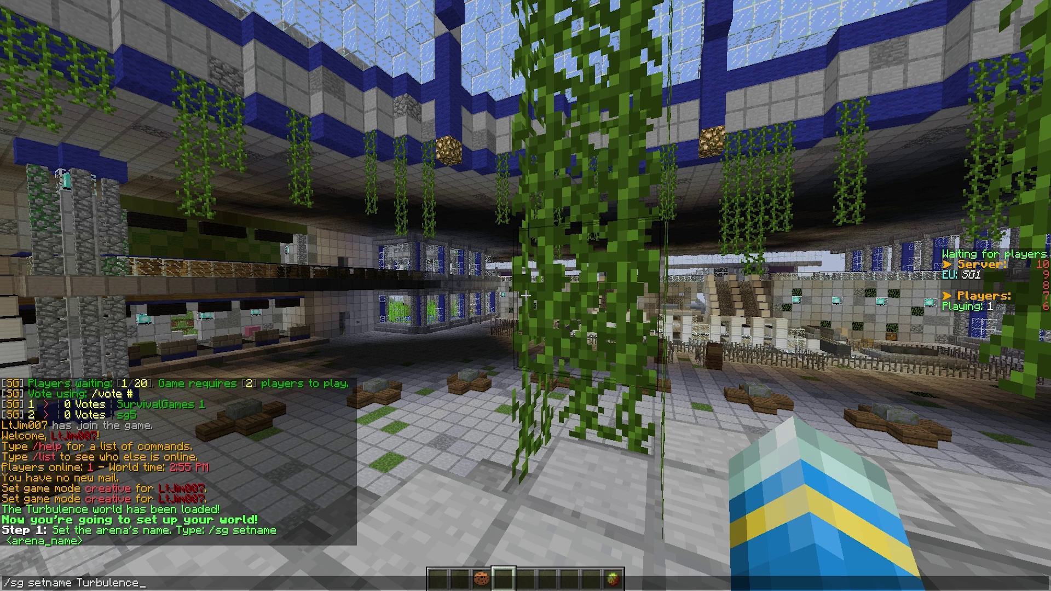
key("Return")
Set the spectator spawn with /sg setspecspawn, then walk to the central chest platform
key("s")
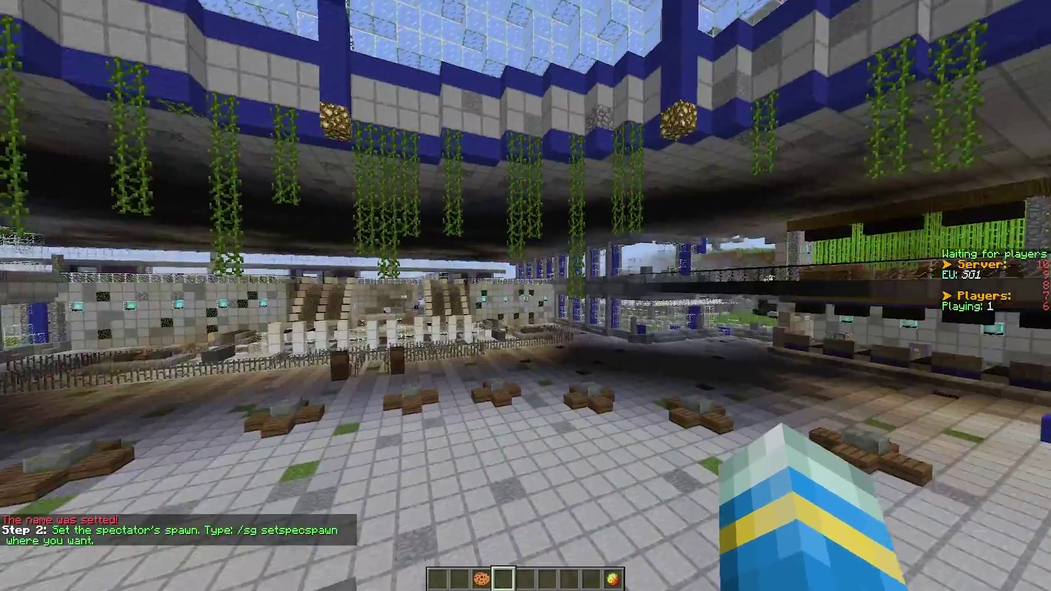
type("/sg setspecspawn")
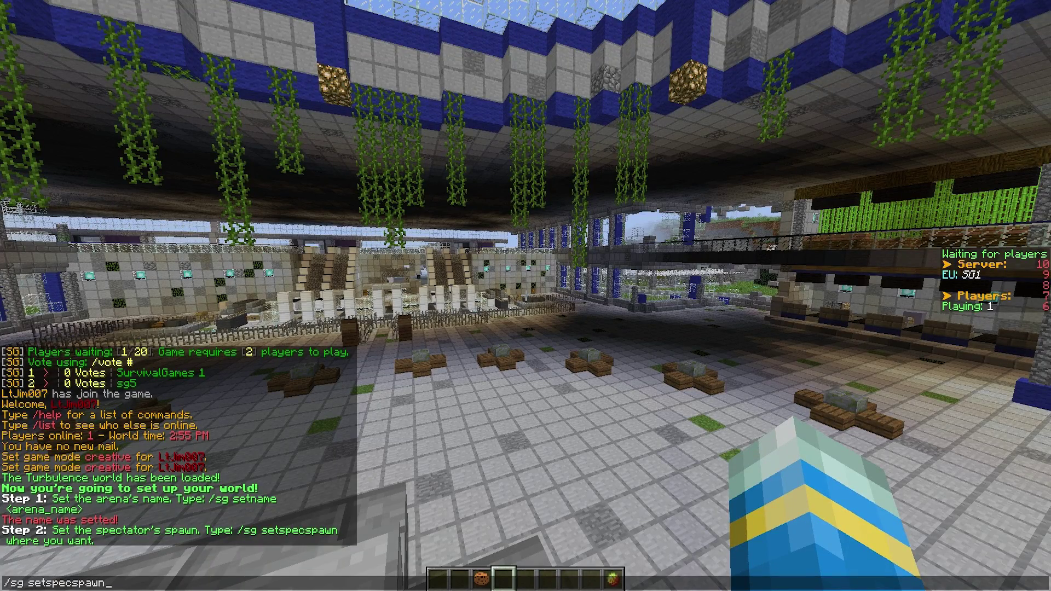
key("Return")
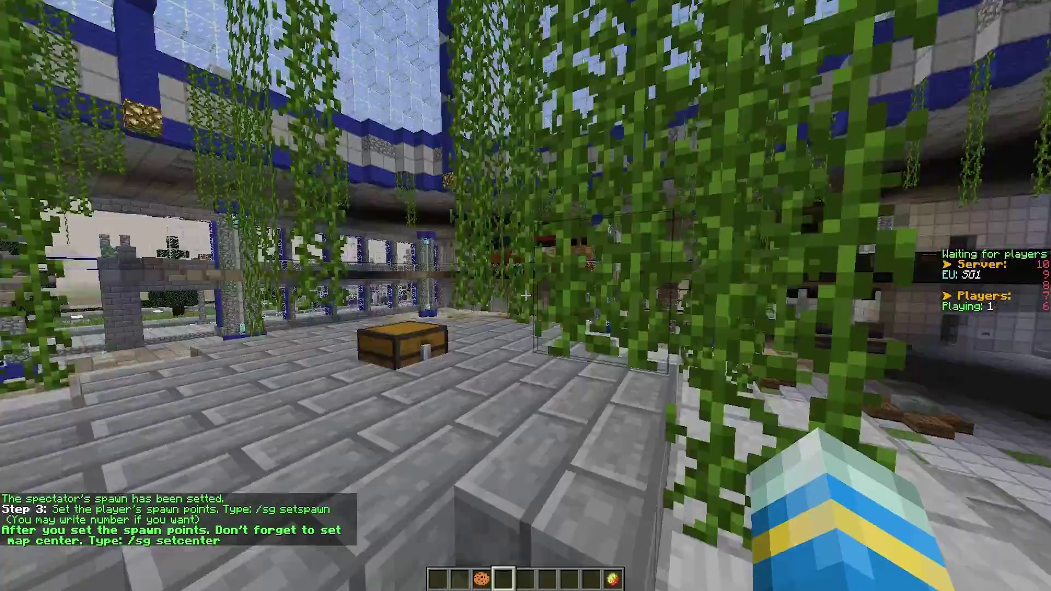
key("w")
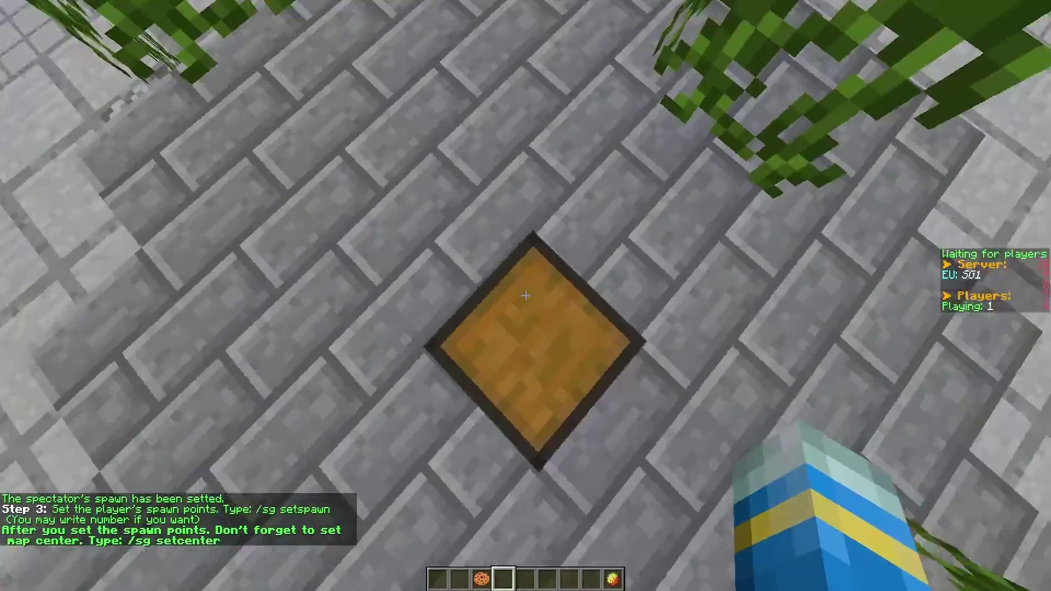
key("t")
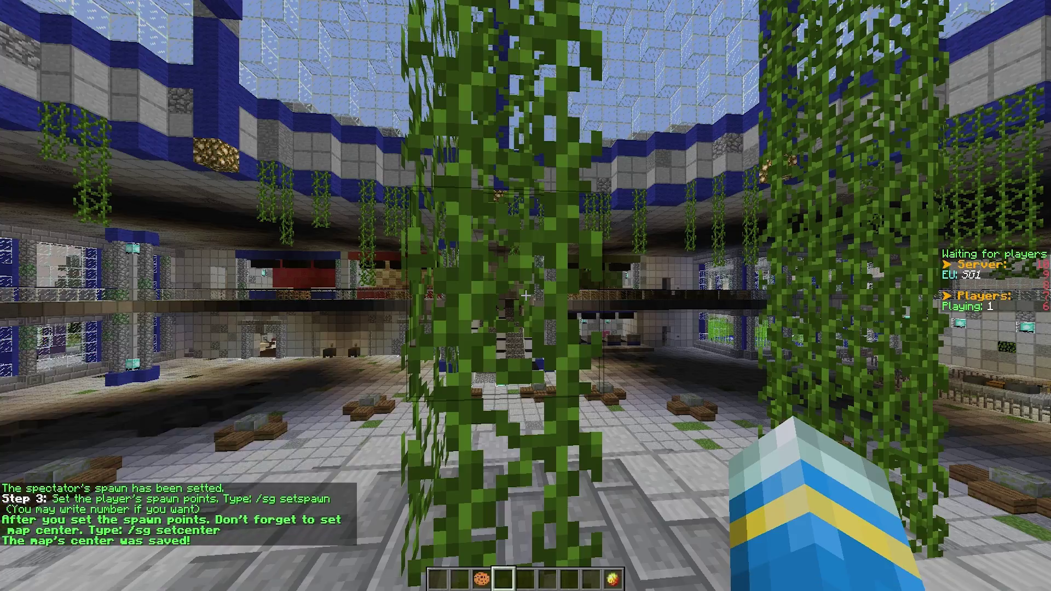
Cross the hall to the bench planters and save the first spawn points, 25 and 26
key("Escape")
key("w")
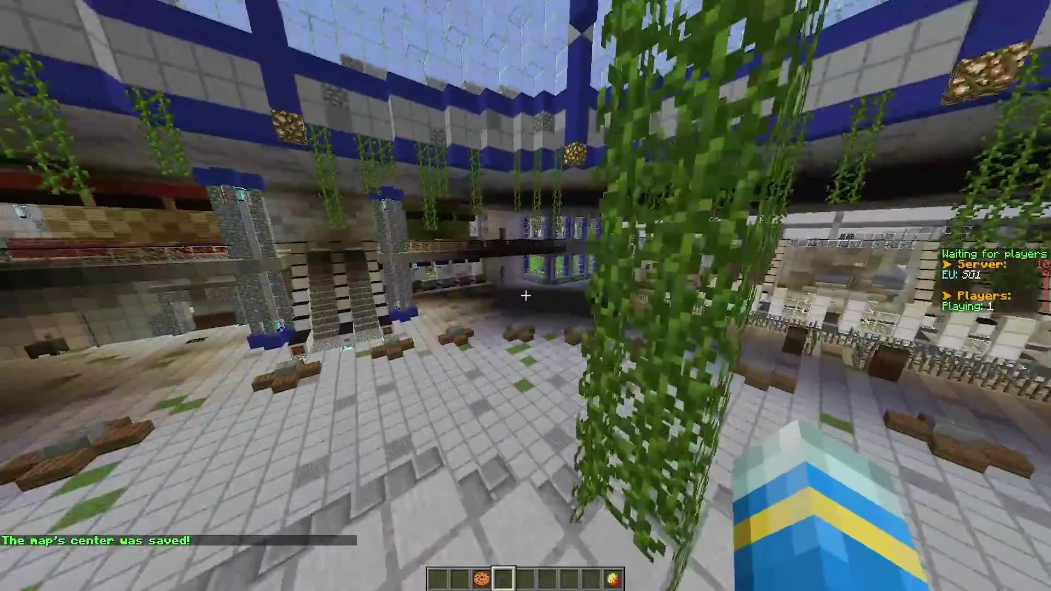
key("w")
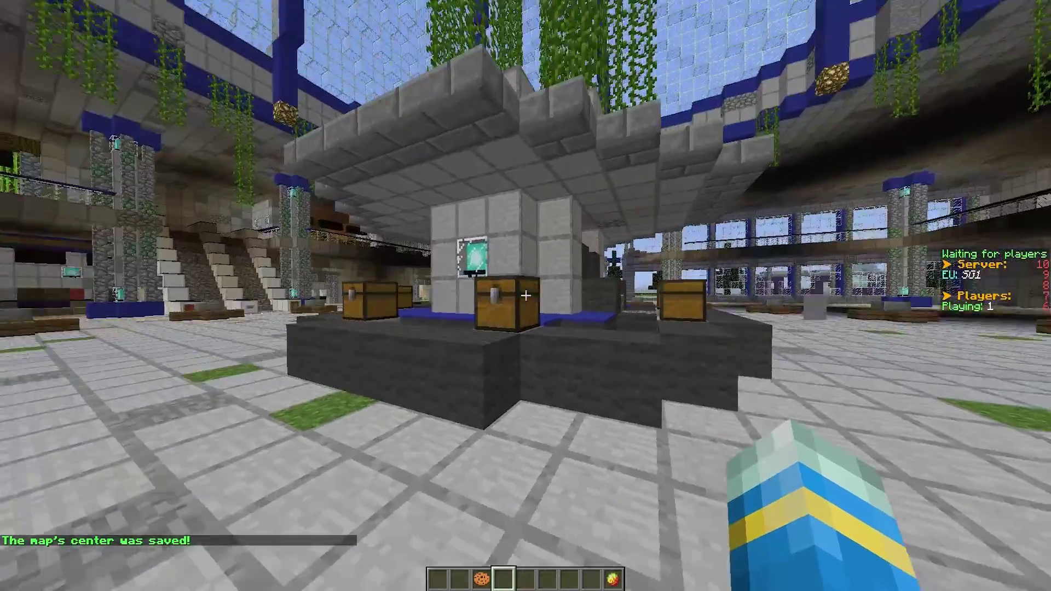
key("w")
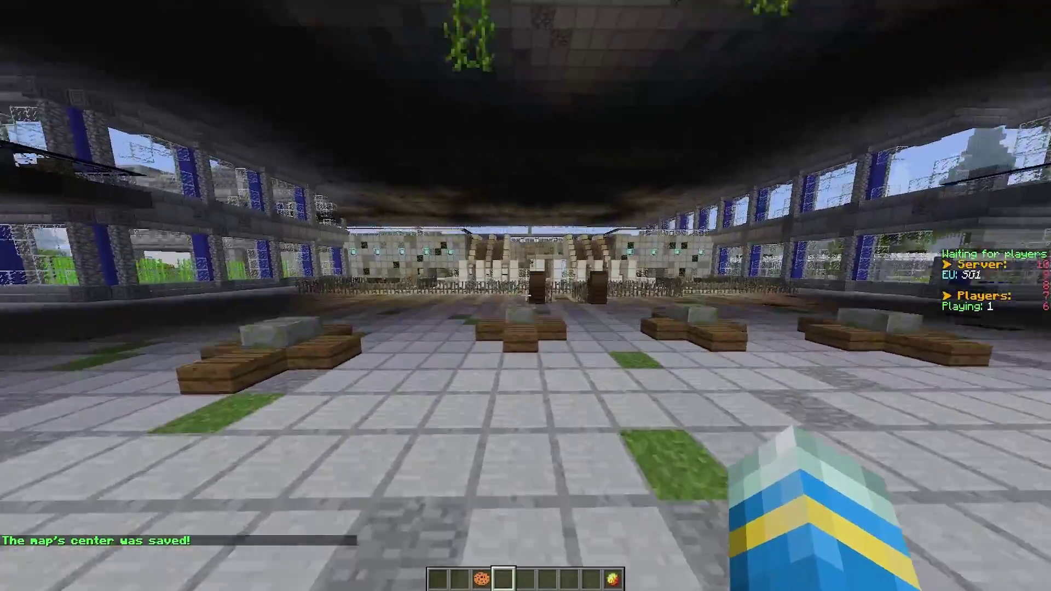
key("w")
key("t")
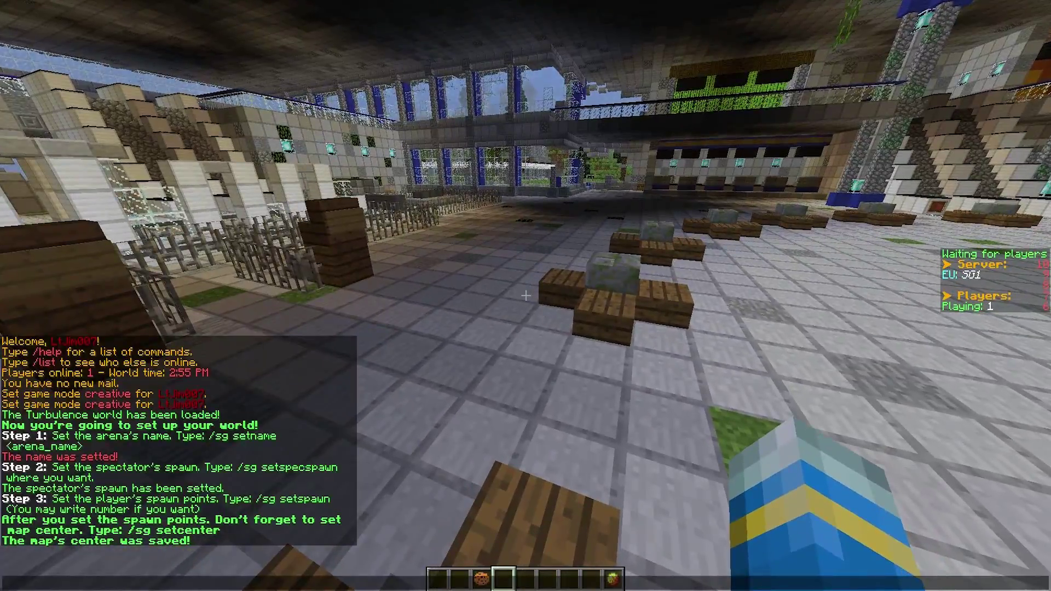
key("t")
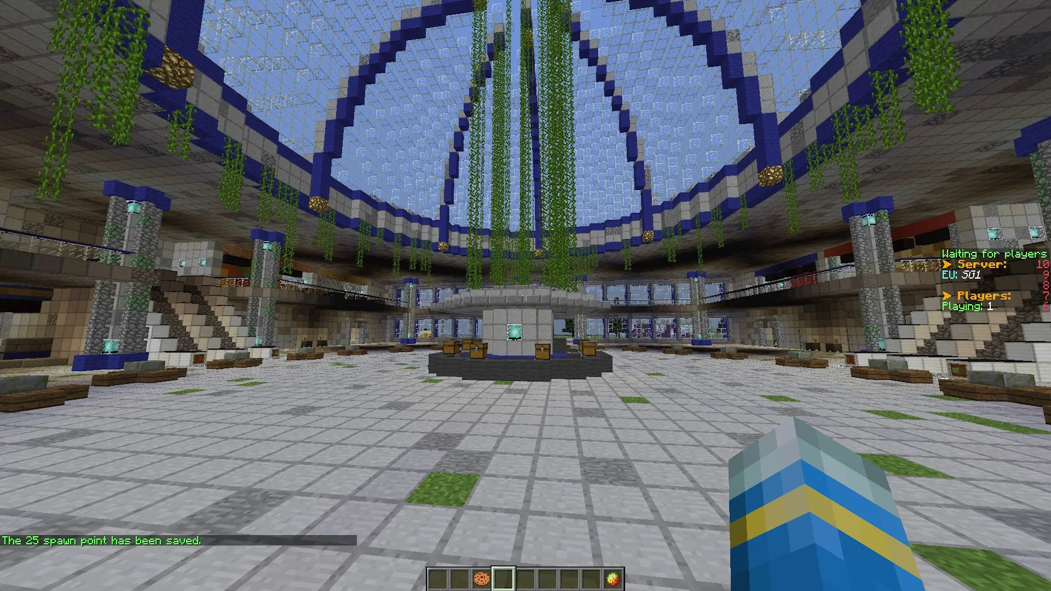
Move between the remaining bench planters saving spawn points 1 through 4
key("w")
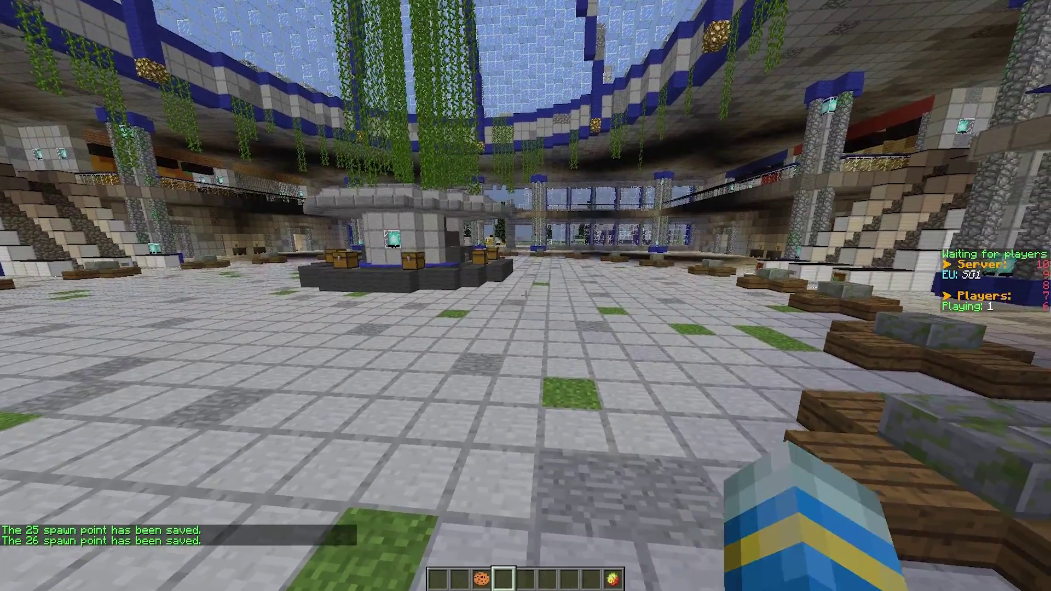
key("w")
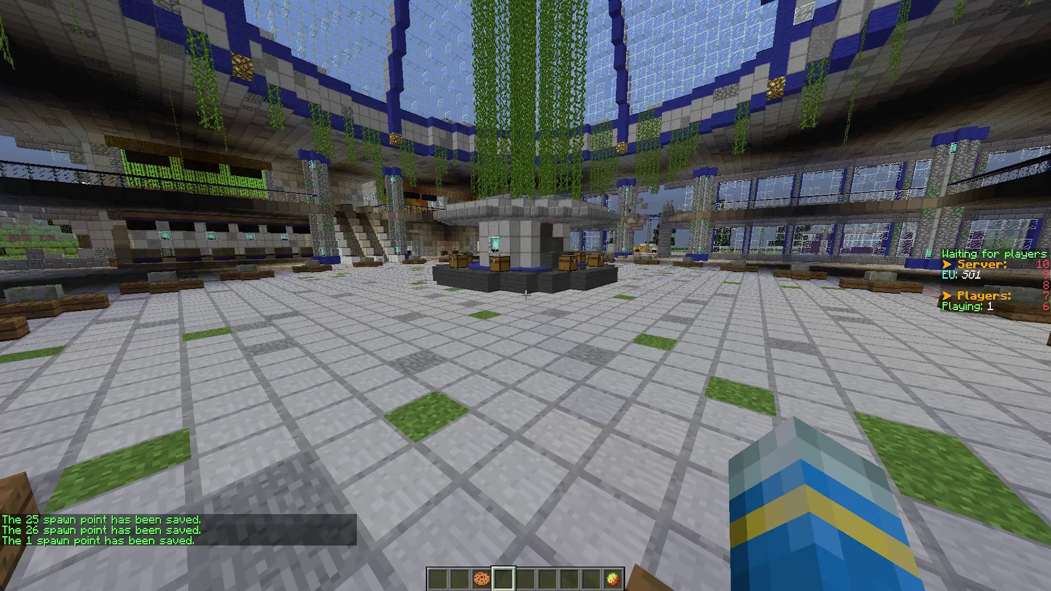
key("w")
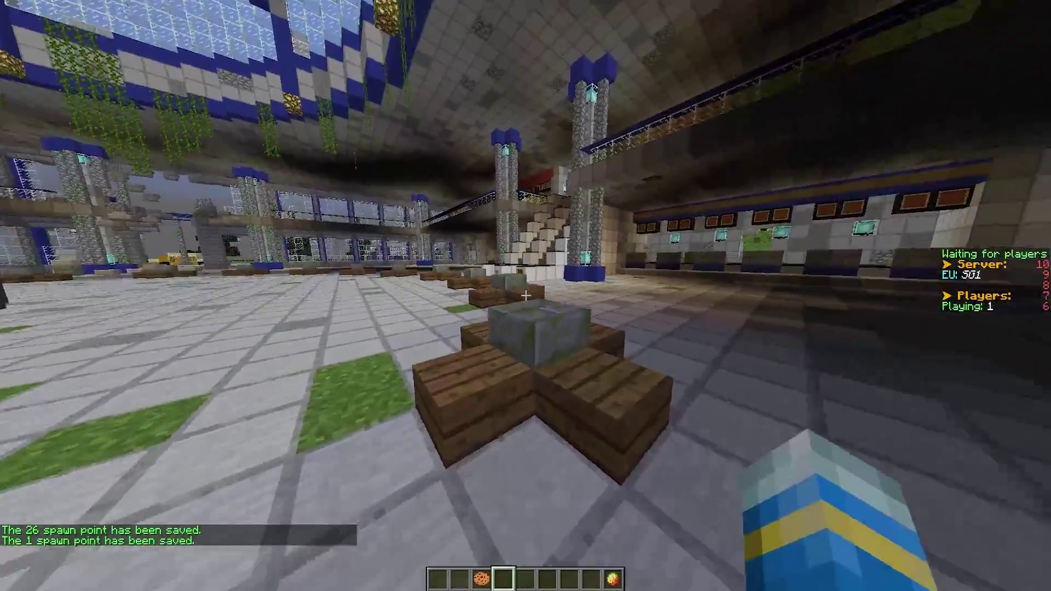
key("t")
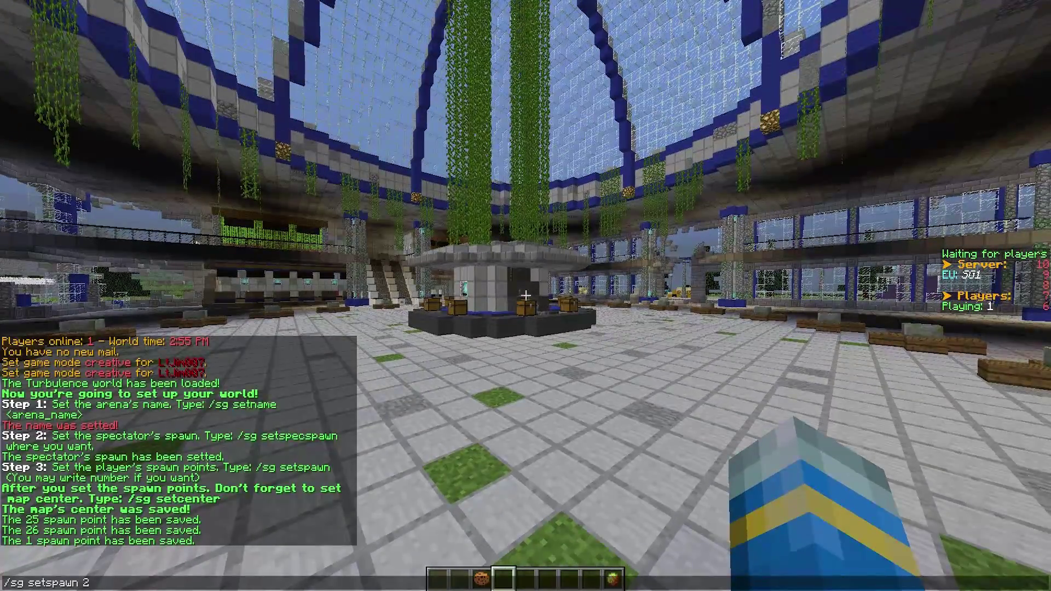
key("w")
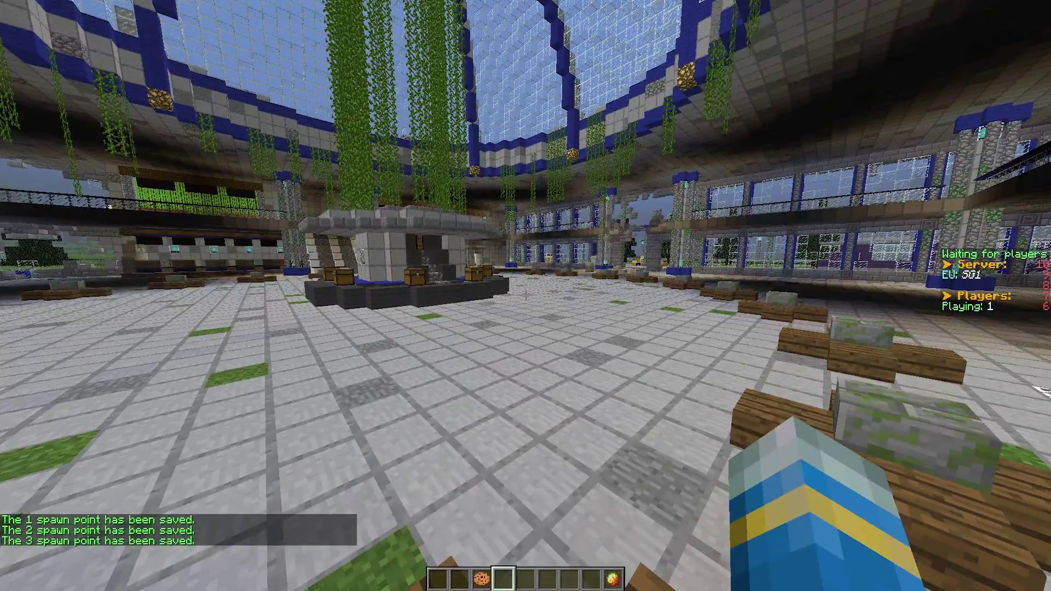
key("w")
type("t")
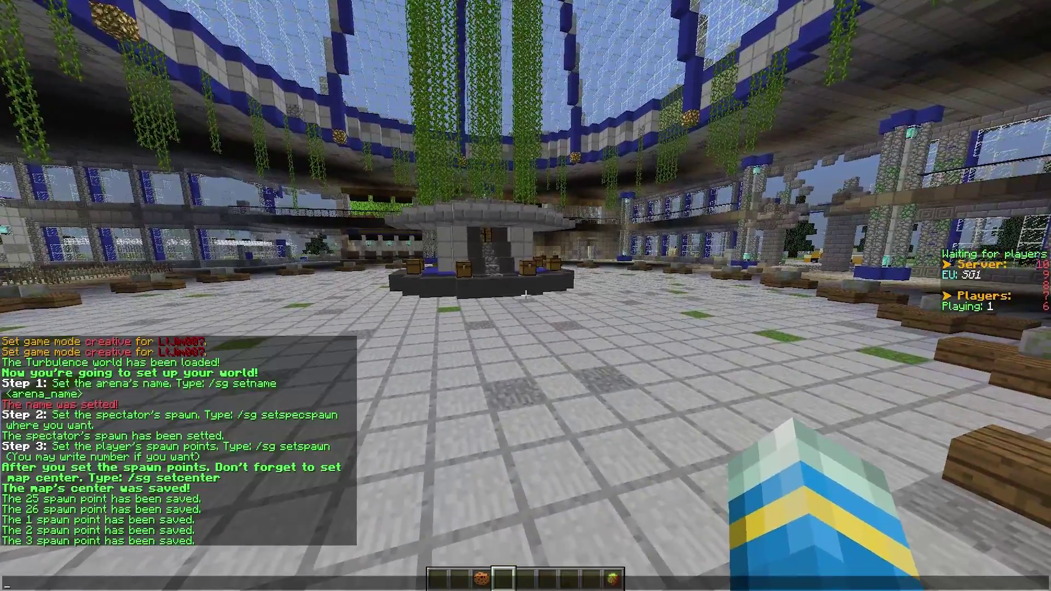
type("/sg setspawn 4")
key("Return")
Walk past the hall planters saving deathmatch spawns 9, 1 and 2 with /sg setdmspawn
key("w")
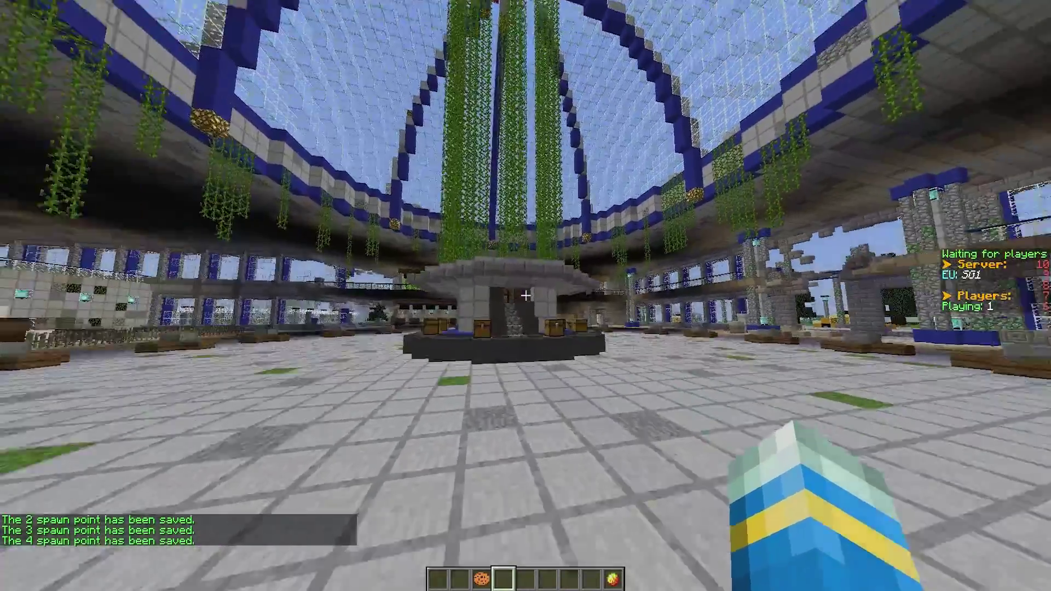
key("w")
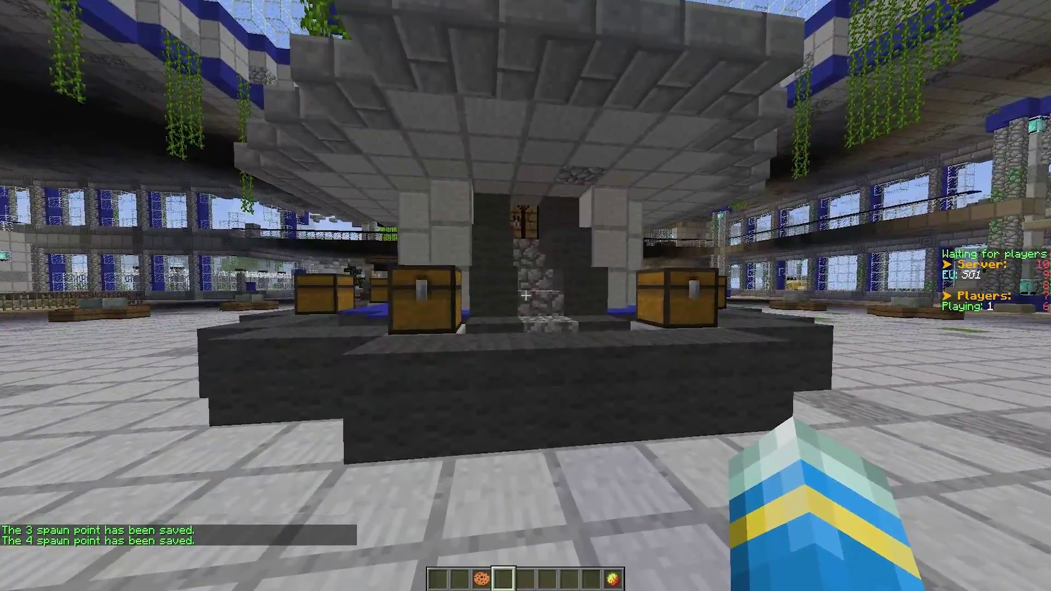
key("w")
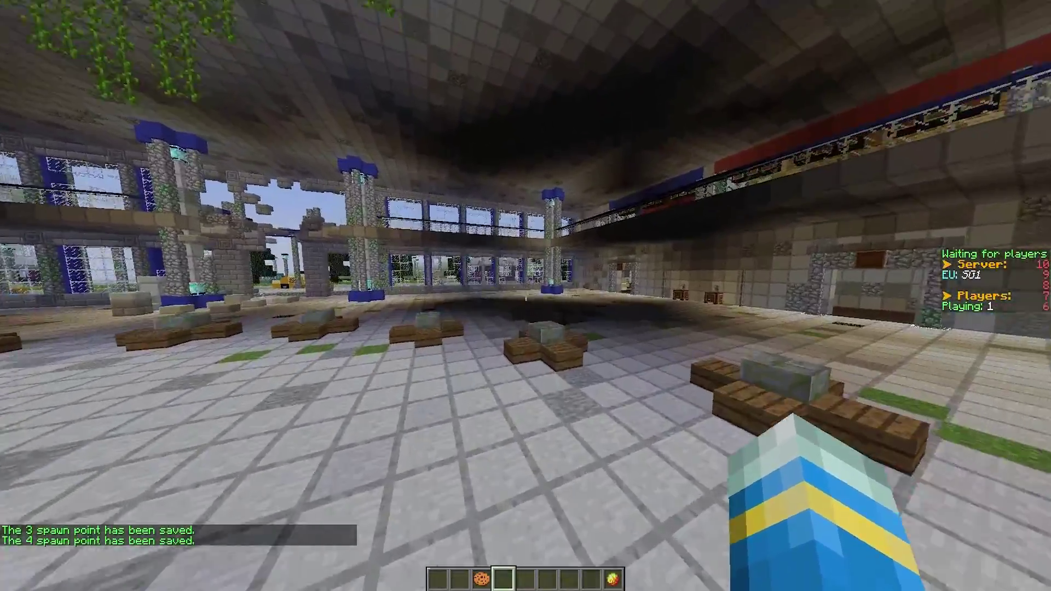
key("t")
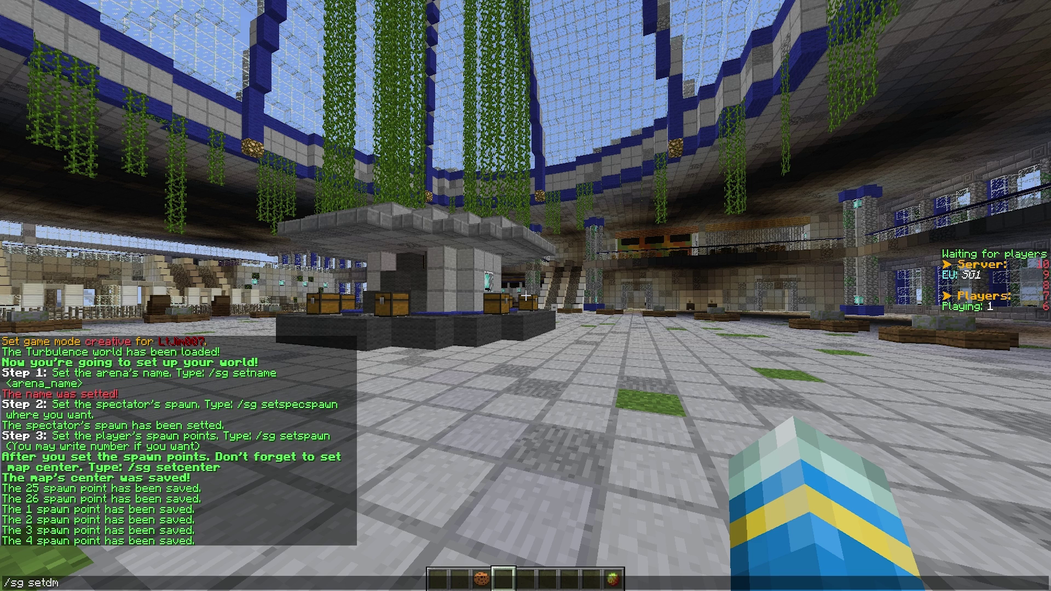
key("Up")
key("Return")
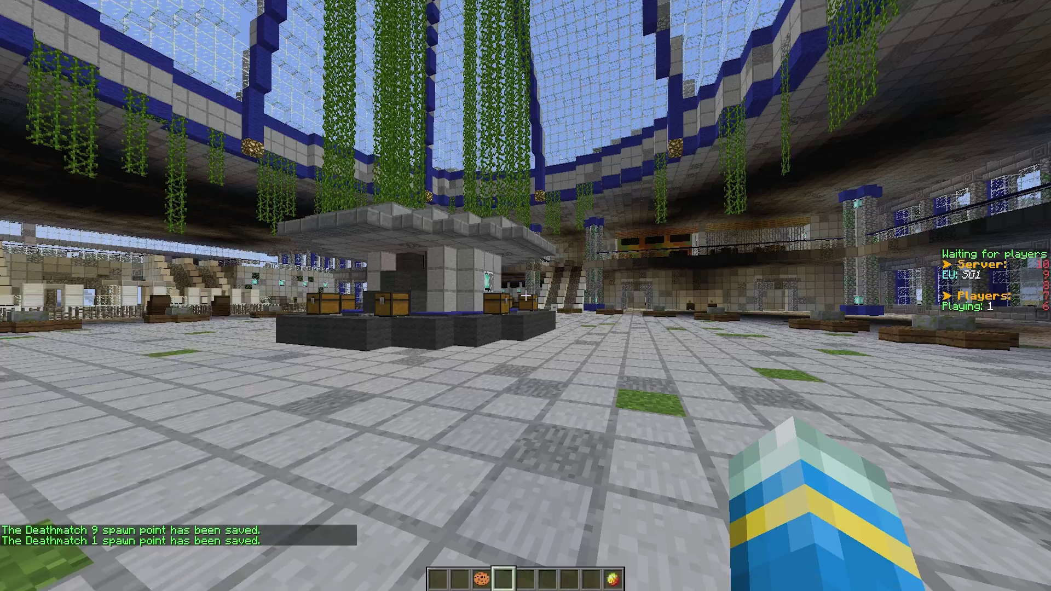
key("w")
key("slash")
type("sg setdmspawn 2")
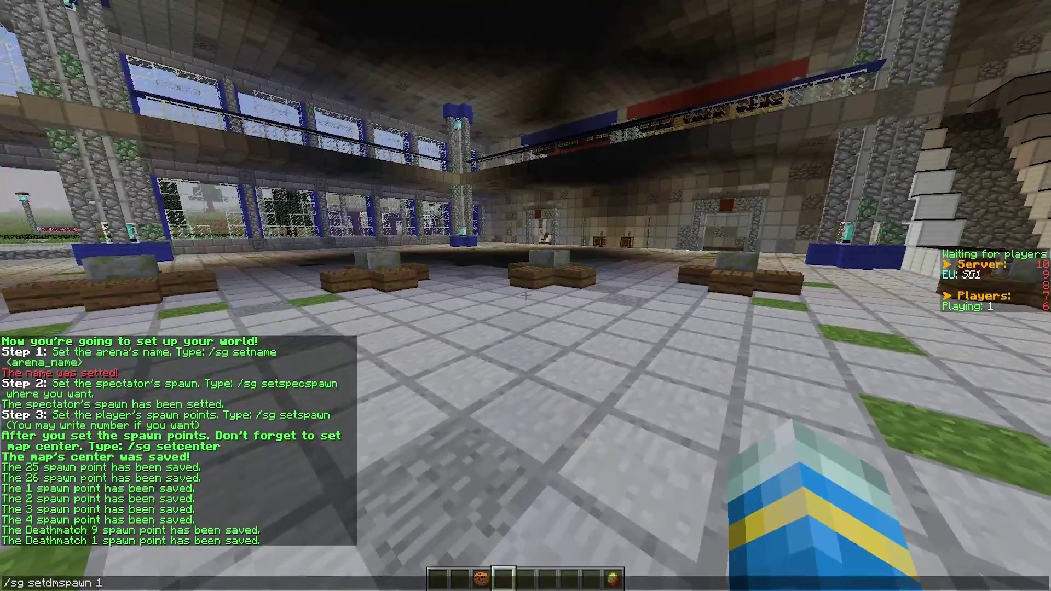
key("Return")
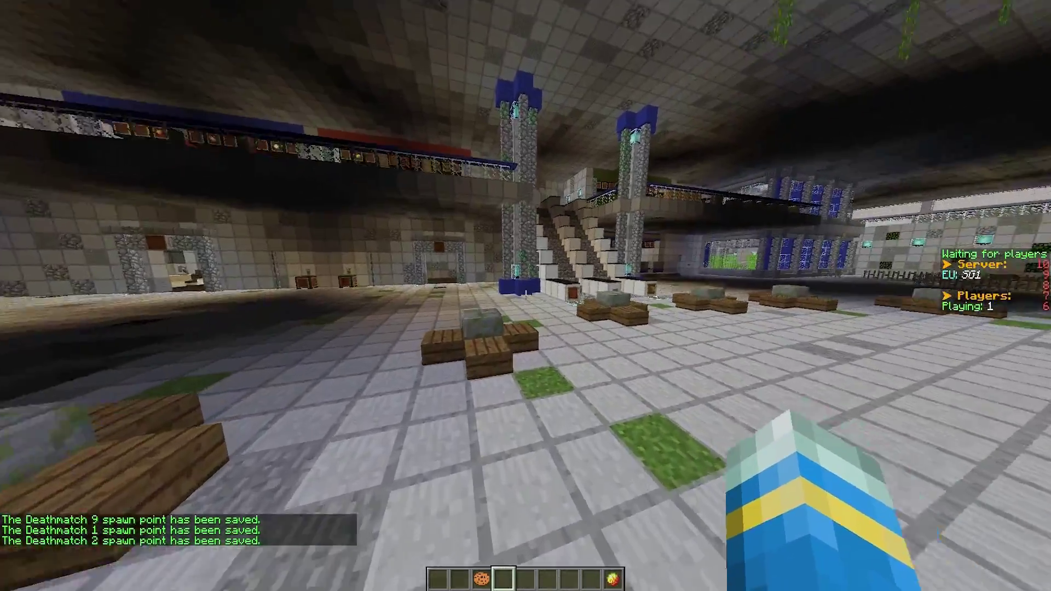
key("slash")
Finish the arena setup with /sg done and arrive in the lobby
type("sg done")
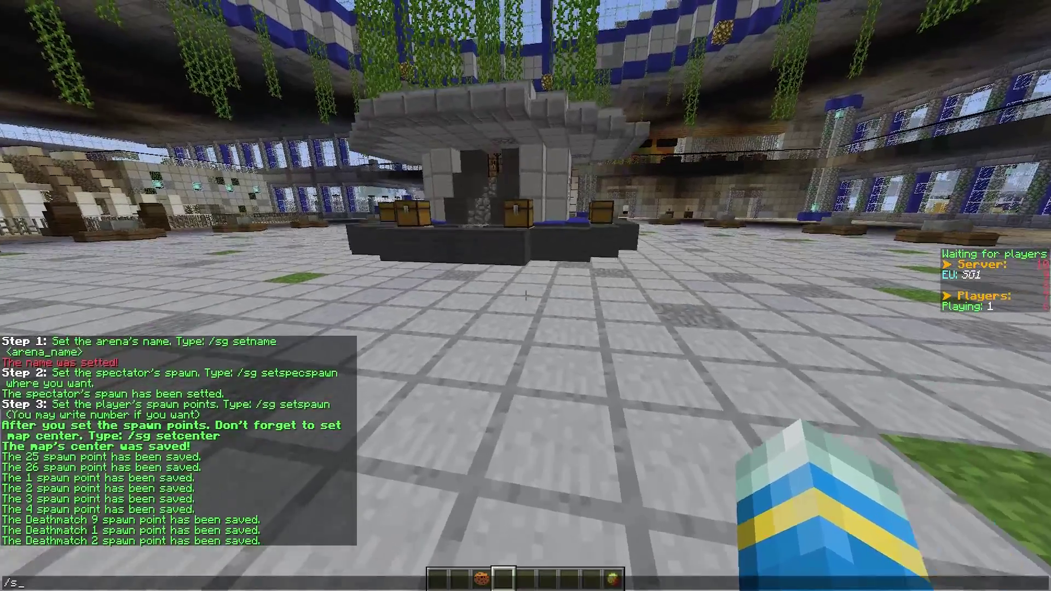
key("Return")
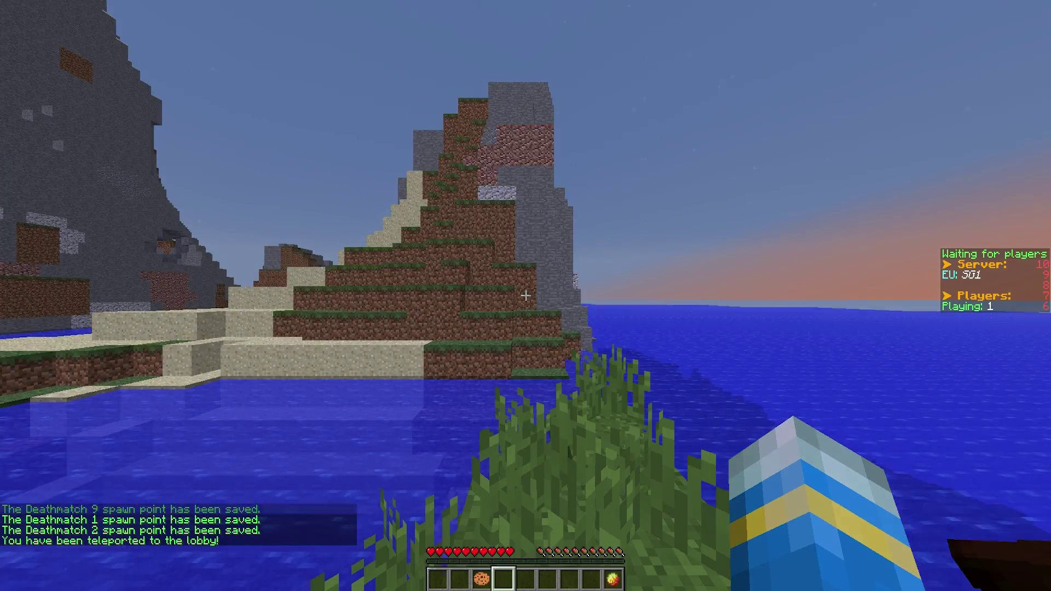
key("w")
scroll(525, 296, "up", 1)
Climb the lobby's dirt hill and return to the Turbulence hall in creative mode
key("w")
scroll(526, 296, "down", 7)
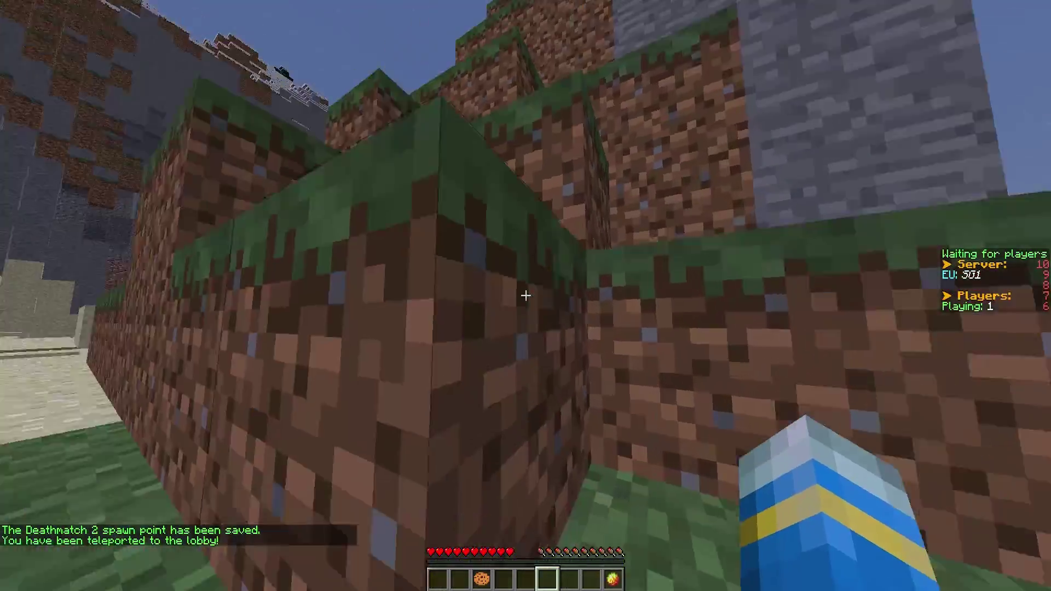
key("space")
scroll(525, 296, "up", 1)
scroll(525, 296, "down", 1)
key("w")
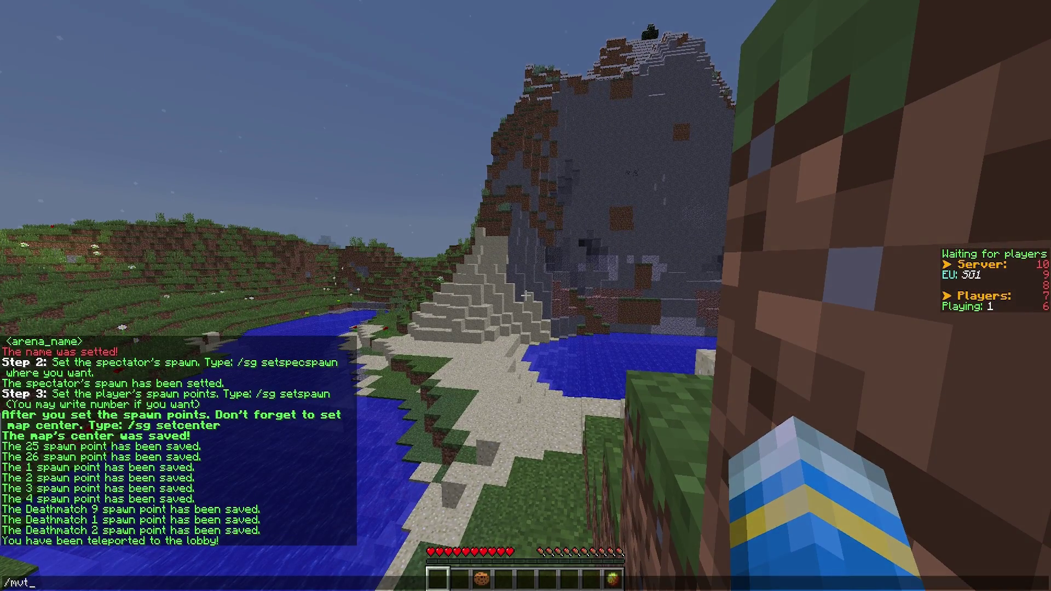
type("/g")
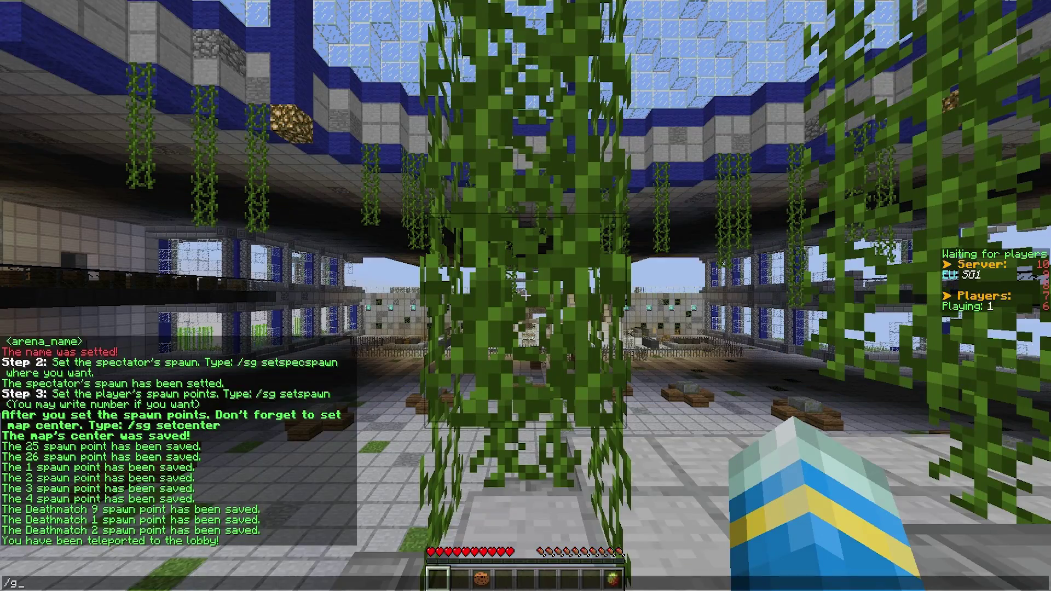
type("w")
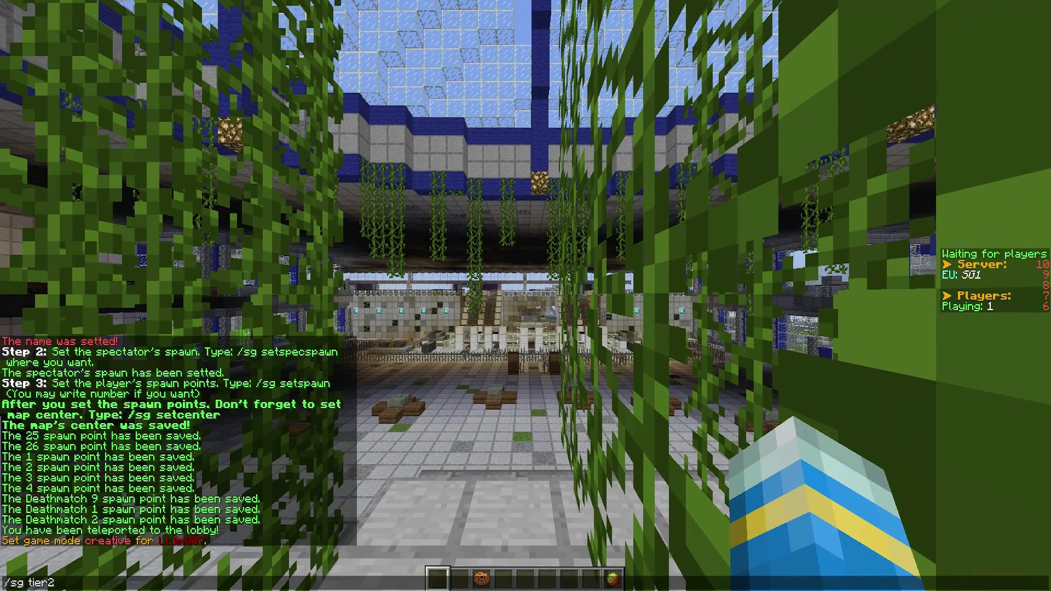
Get the Tier 2 Chest Selector and save three centre chests as Tier 2 chests
key("Return")
key("w")
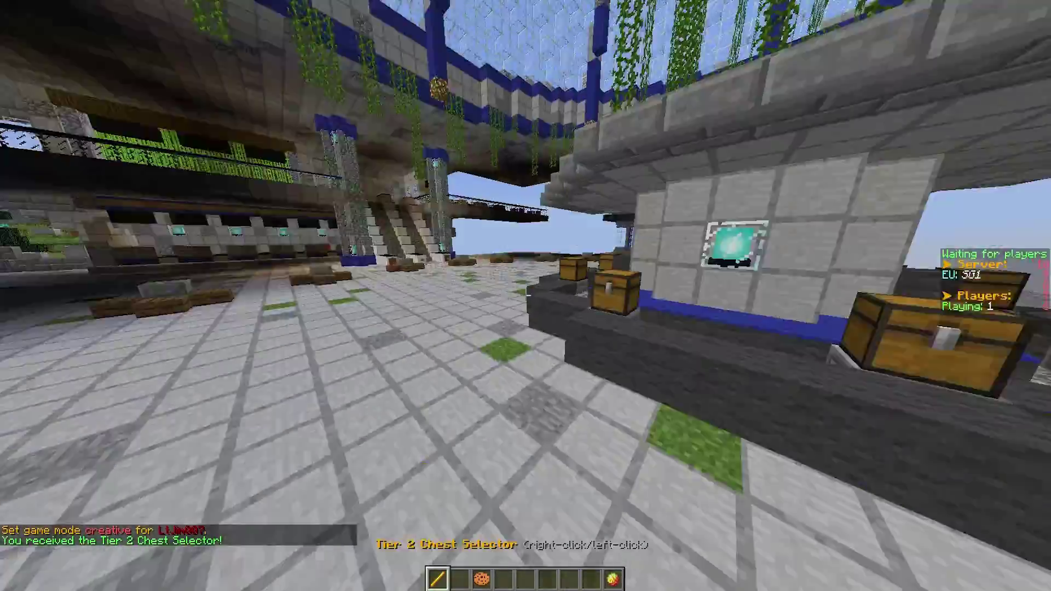
key("w")
right_click(526, 296)
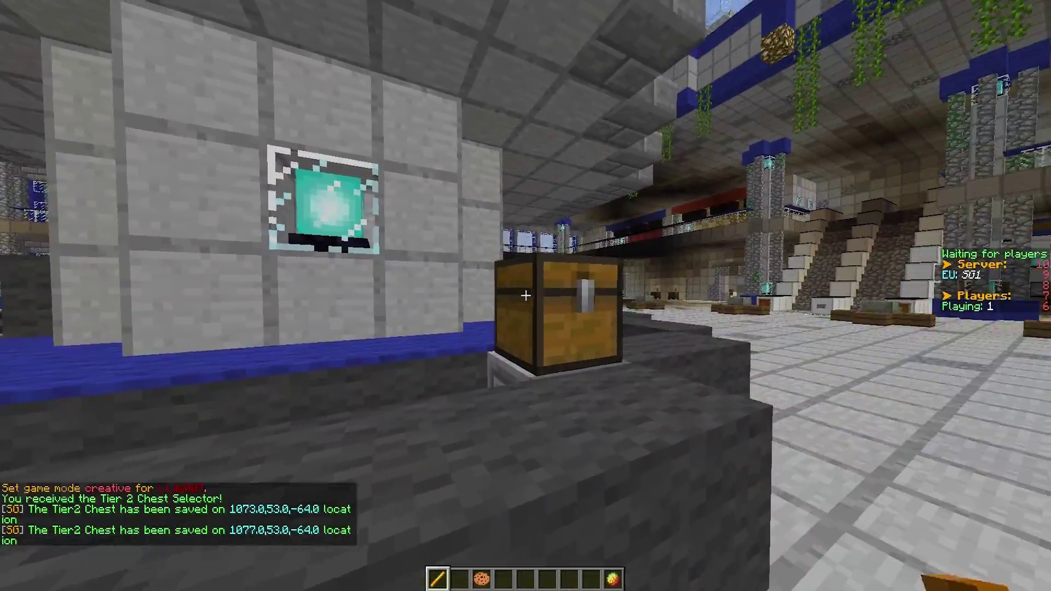
right_click(526, 295)
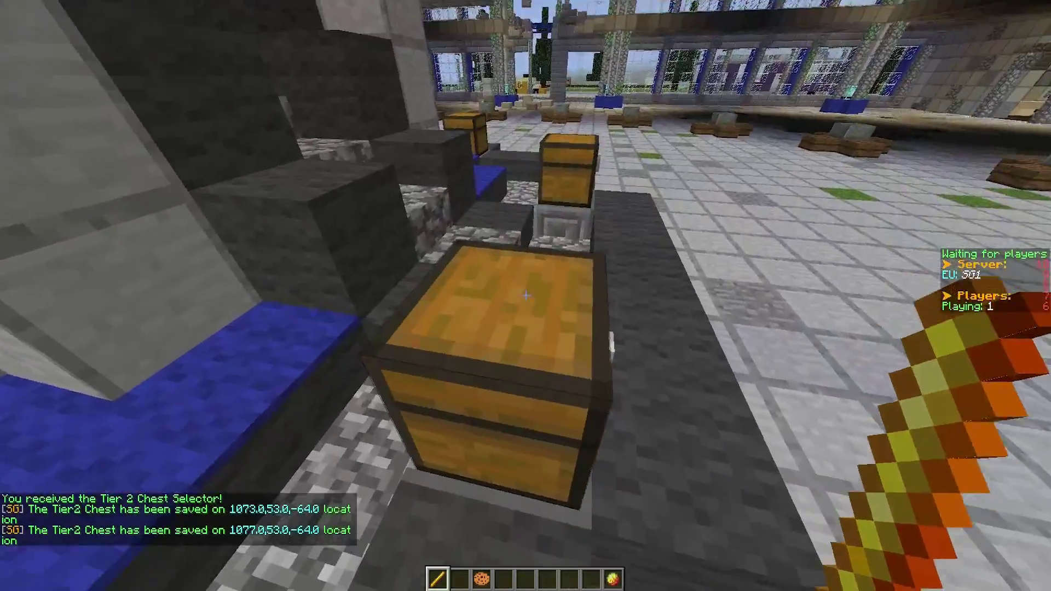
right_click(526, 296)
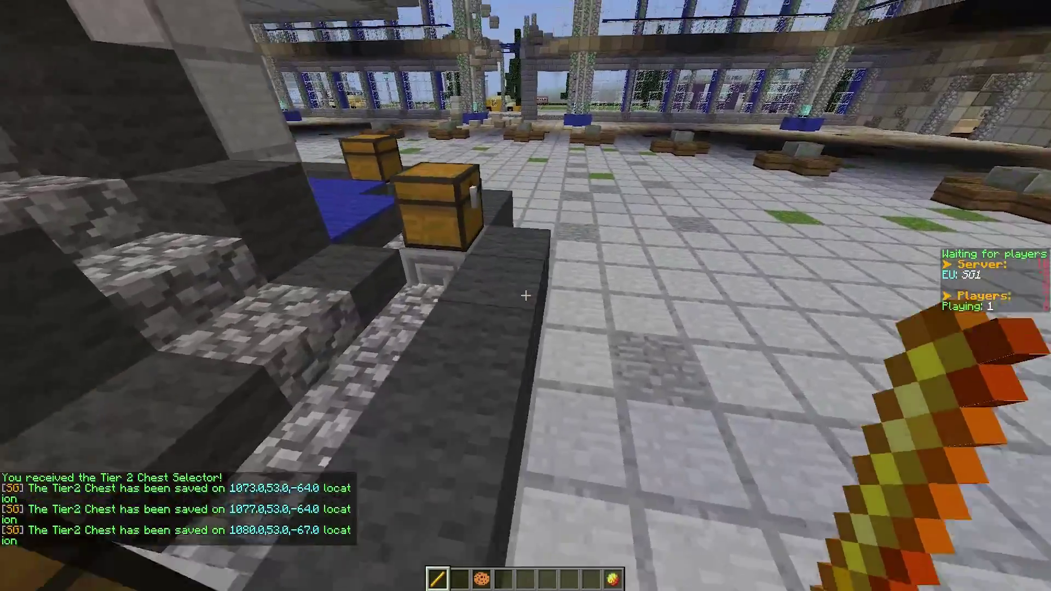
Circle the centre structure through the hall, switching between the empty slot and the selector
key("2")
key("w")
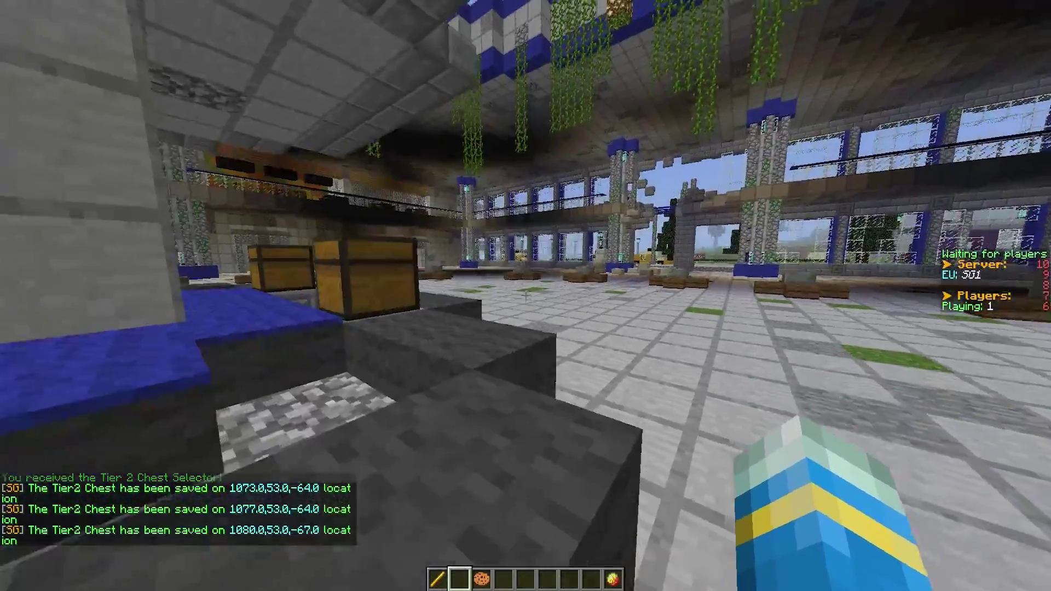
key("w")
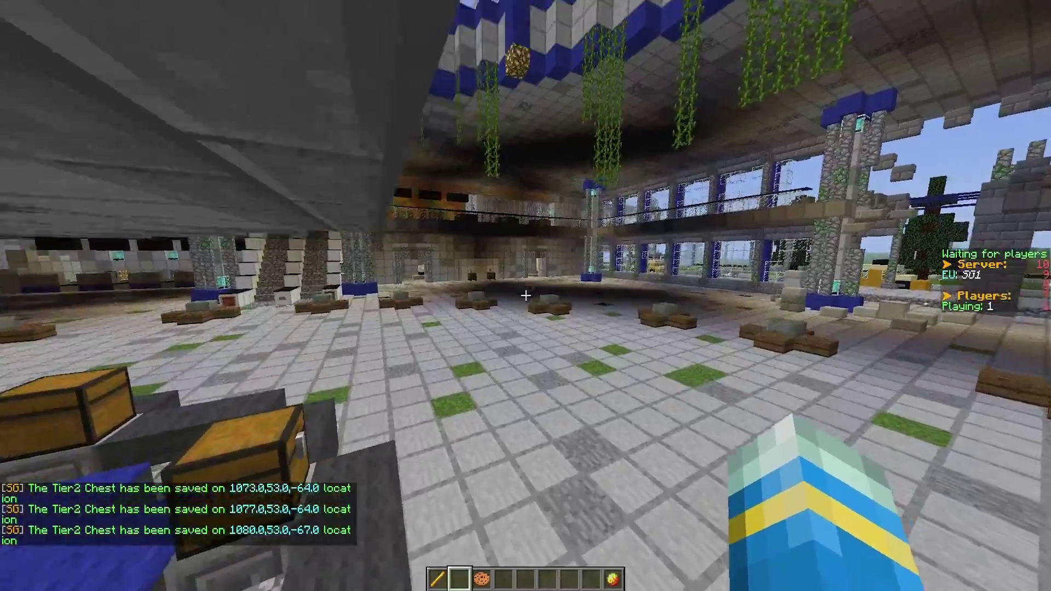
key("w")
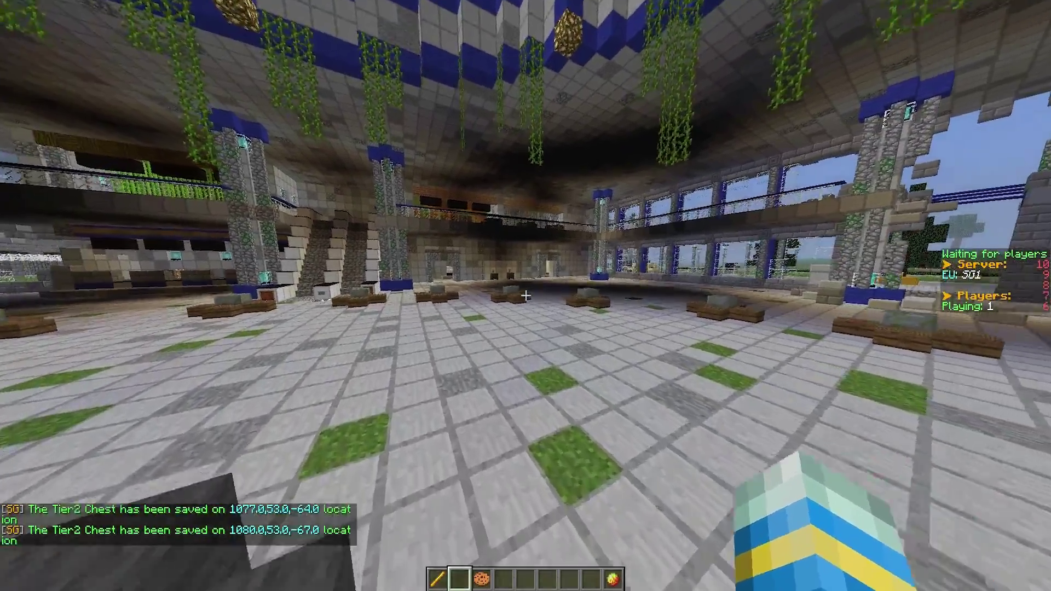
key("w")
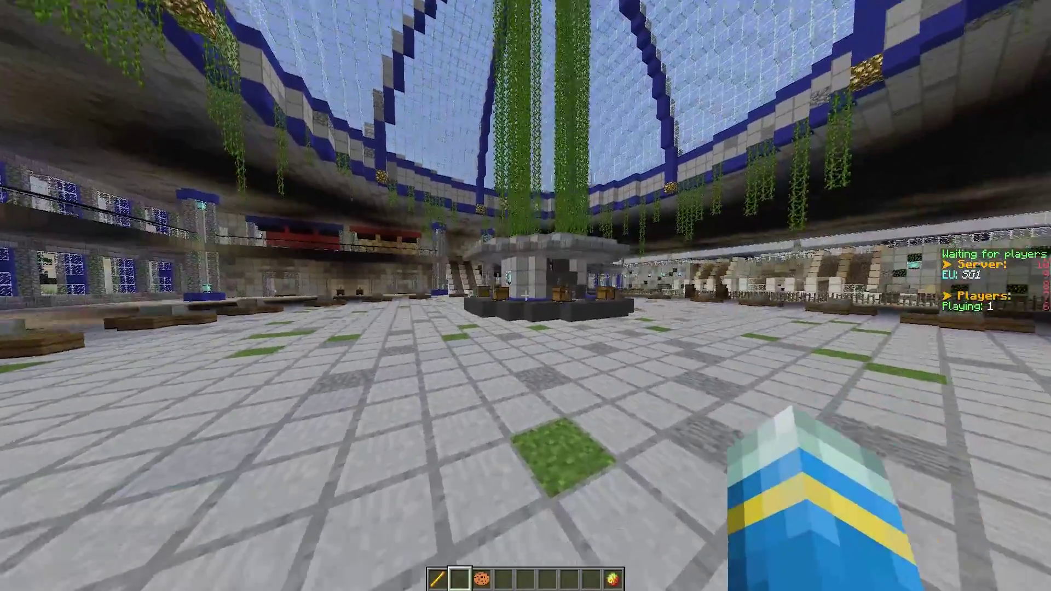
key("1")
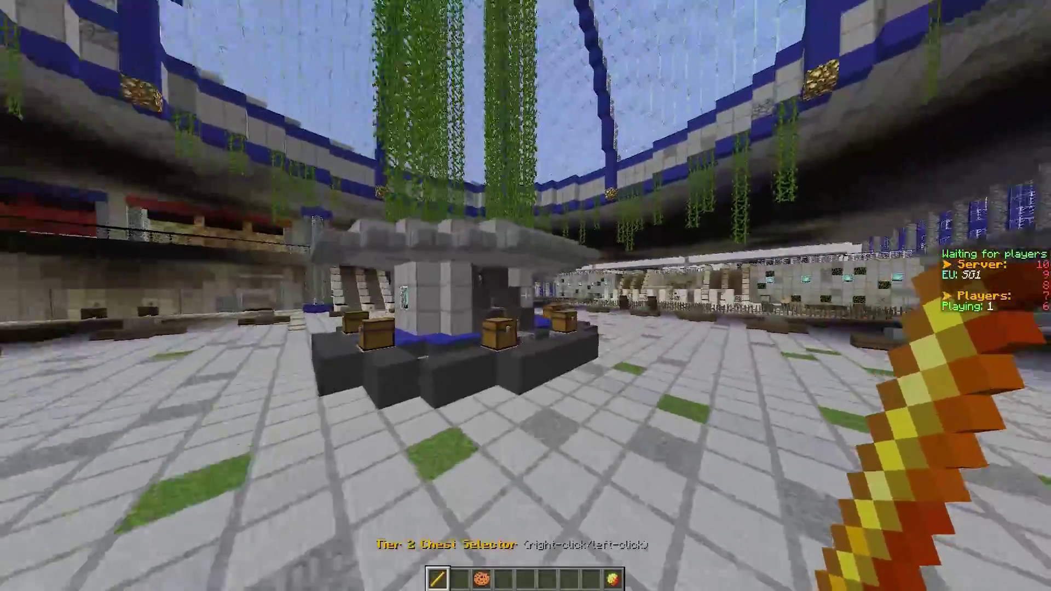
key("w")
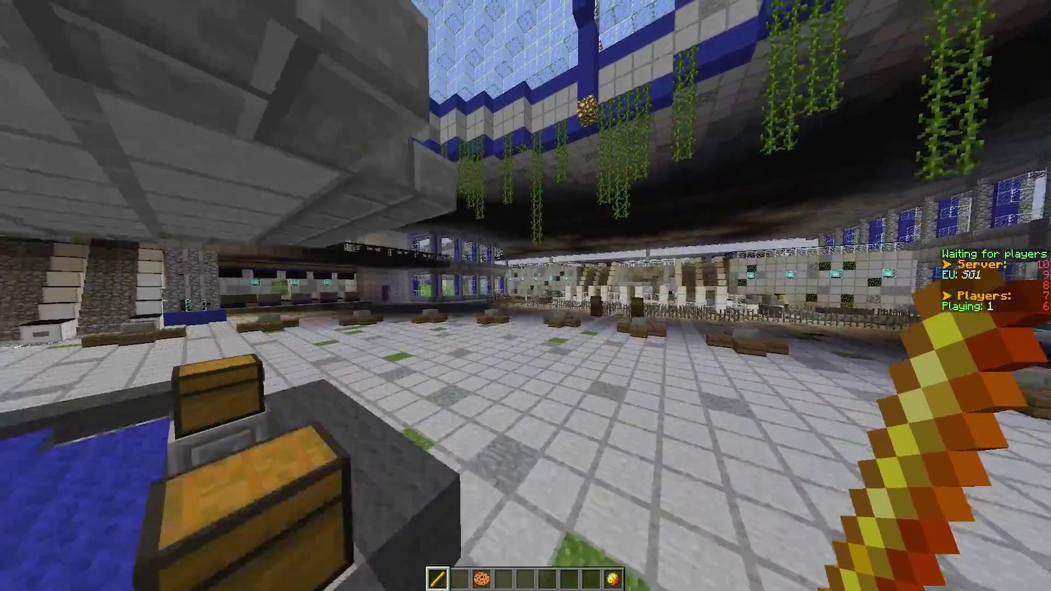
key("w")
key("2")
key("1")
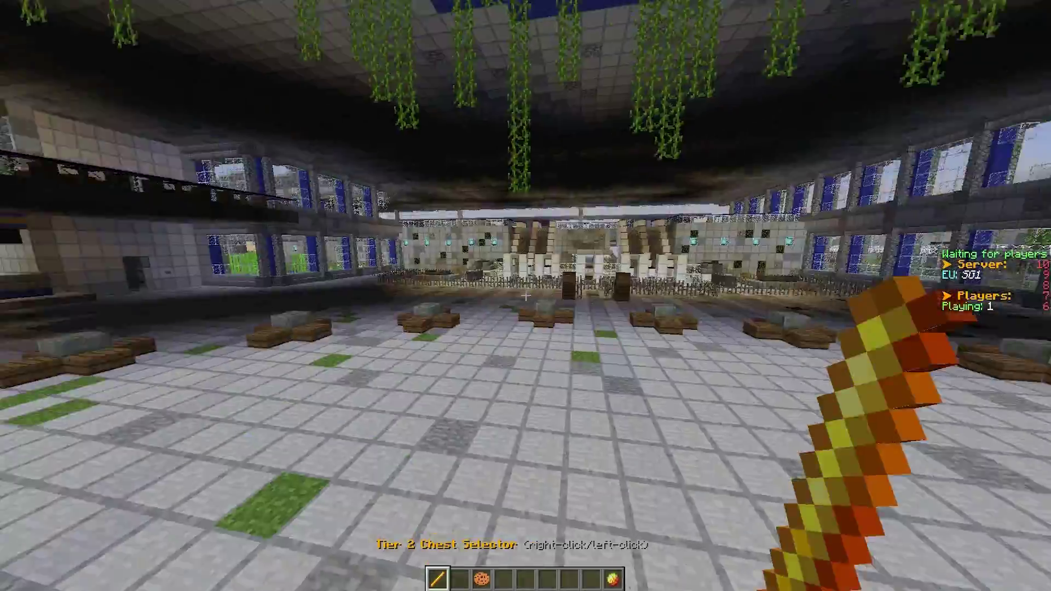
Remove the Tier 2 Chest Selector from the inventory and head toward the sea
key("w")
key("e")
left_click(437, 353, "shift")
key("e")
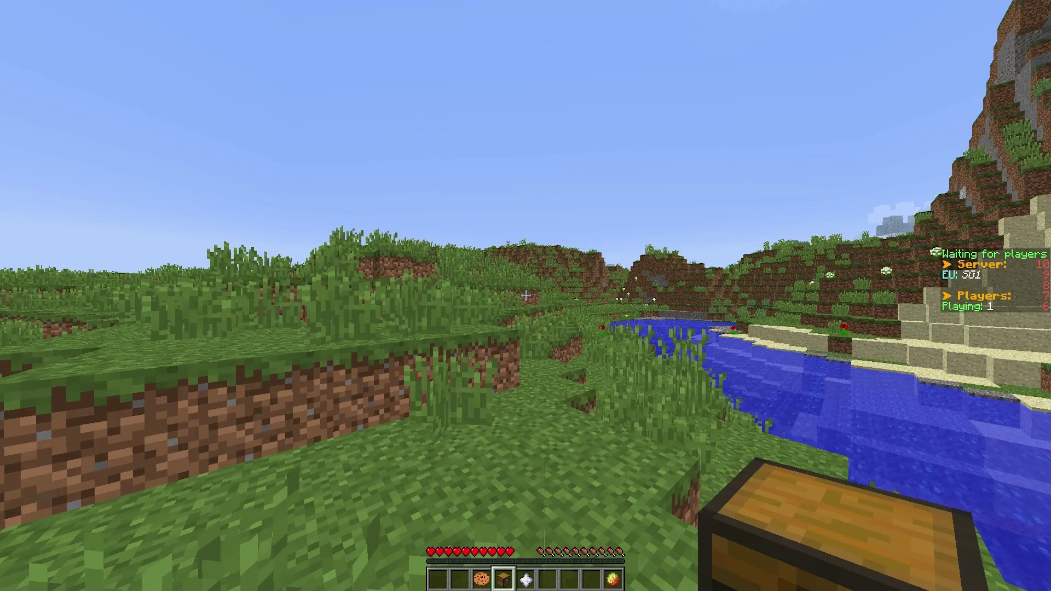
key("w")
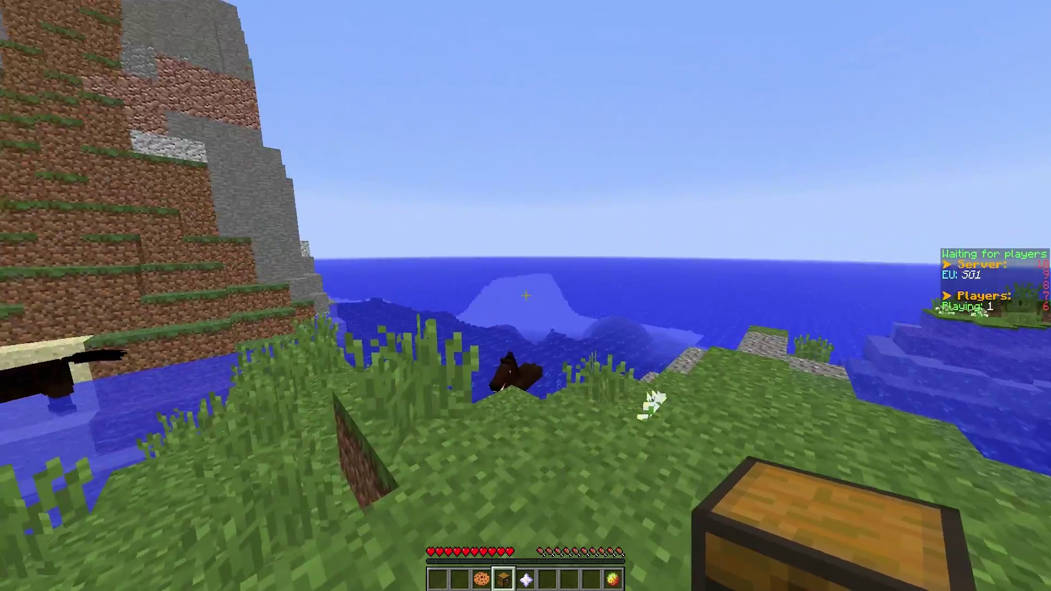
Hold the cookie Voting tool, set this spot as lobby with /sg setlobby, and review chat
key("3")
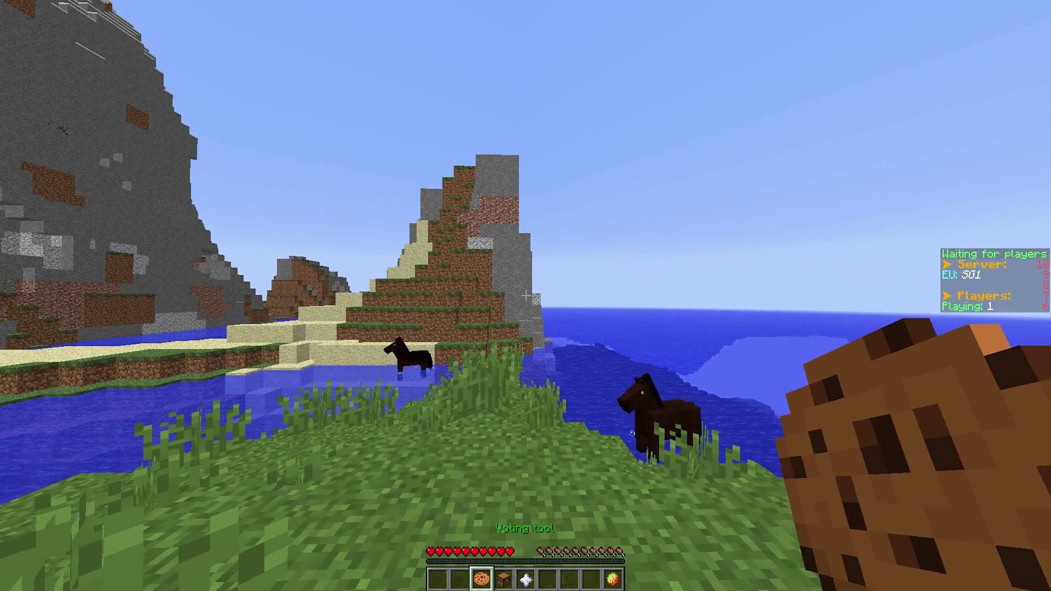
type("by")
key("Return")
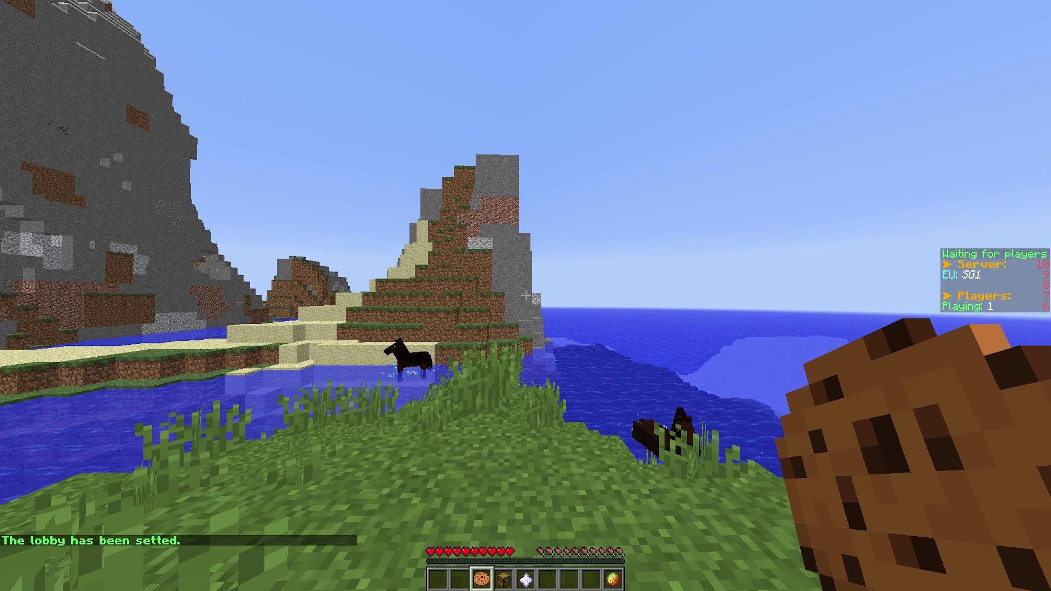
key("t")
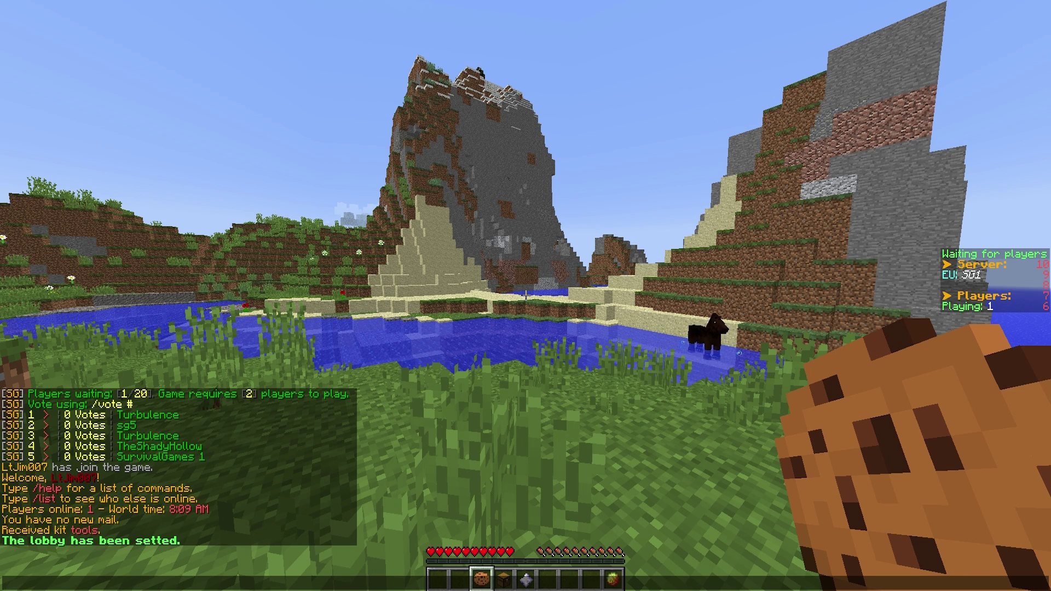
key("Escape")
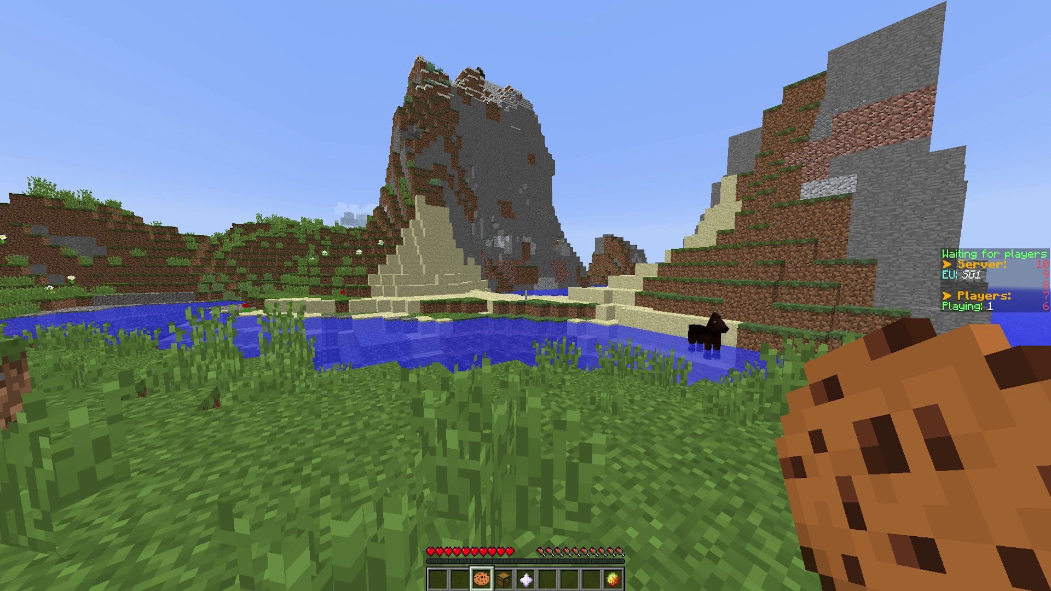
scroll(525, 296, "up", 1)
scroll(525, 296, "down", 1)
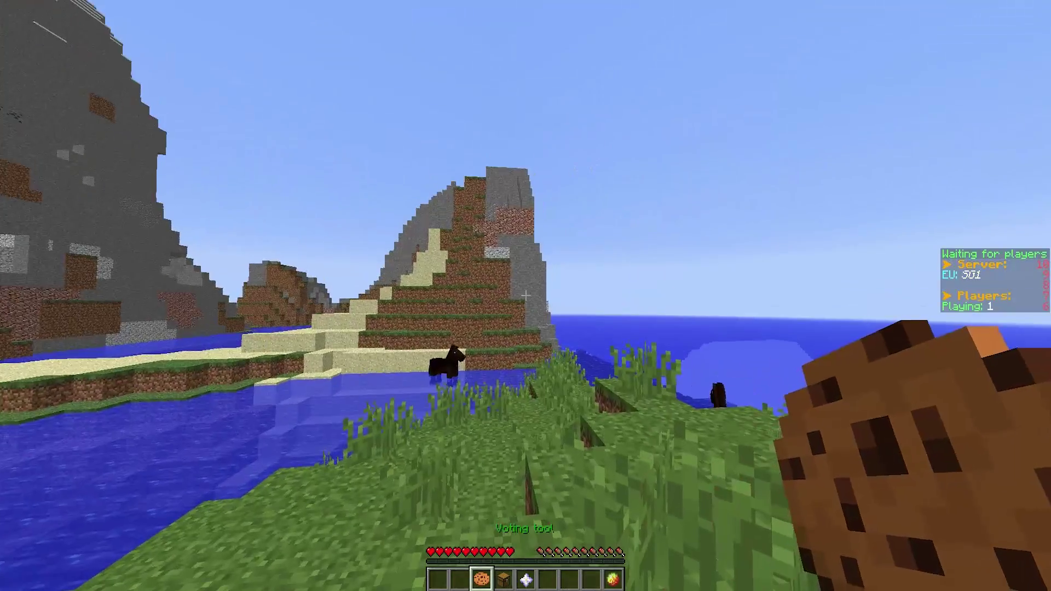
Vote for the Turbulence map in the voting menu
right_click(526, 296)
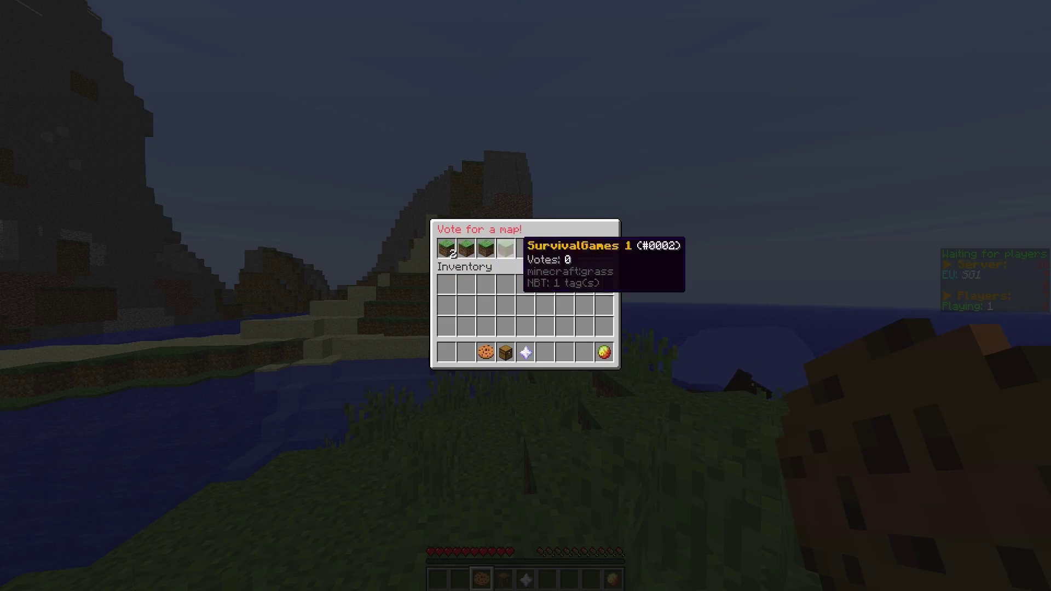
left_click(446, 247)
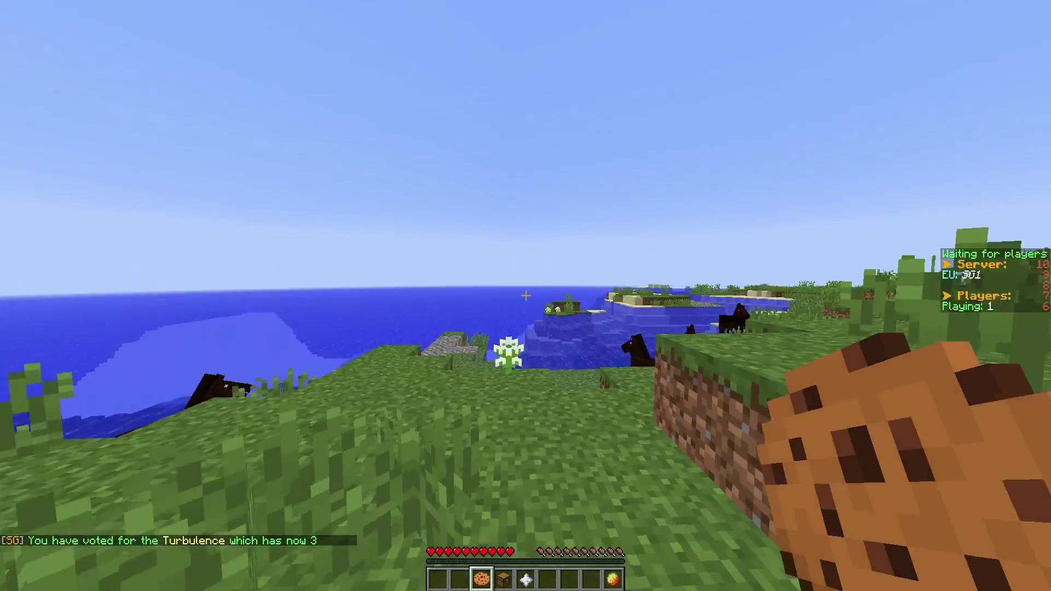
scroll(525, 296, "down", 1)
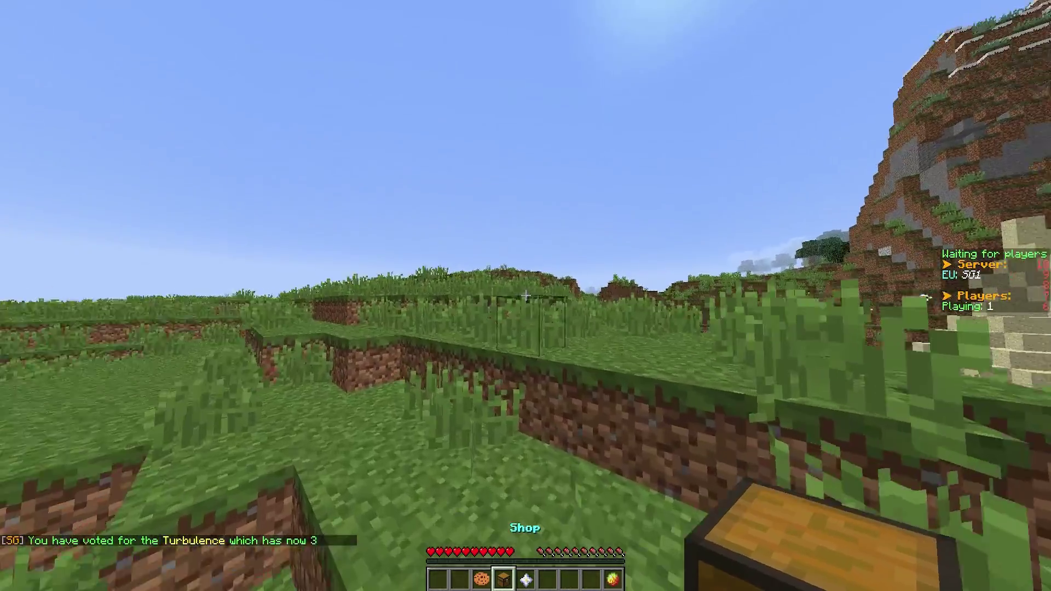
scroll(526, 296, "down", 1)
scroll(526, 296, "up", 1)
Try buying the shop's Super Sword, then bring up the kit selection menu
right_click(526, 295)
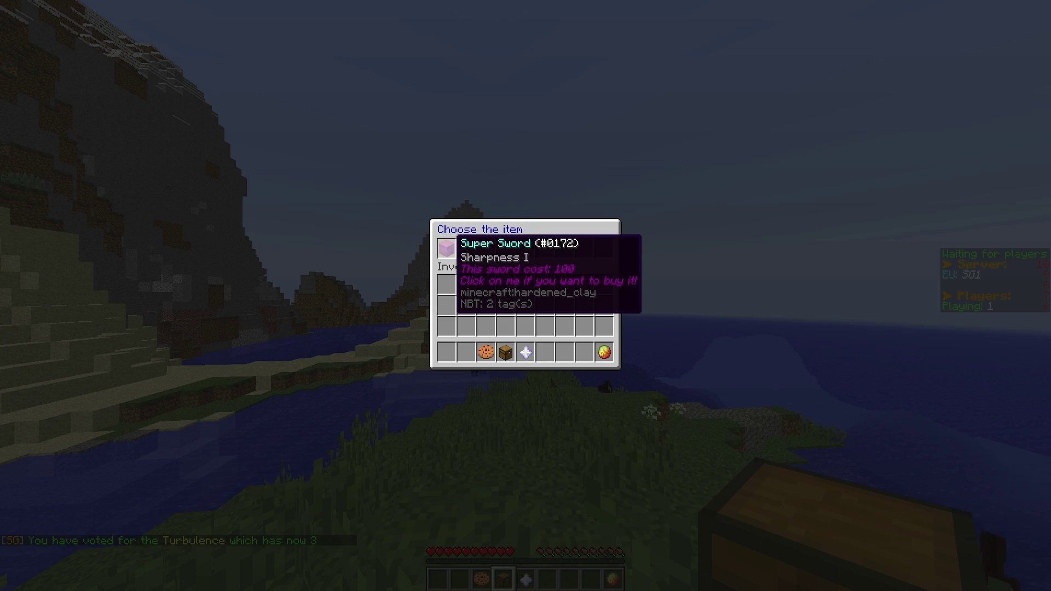
key("Escape")
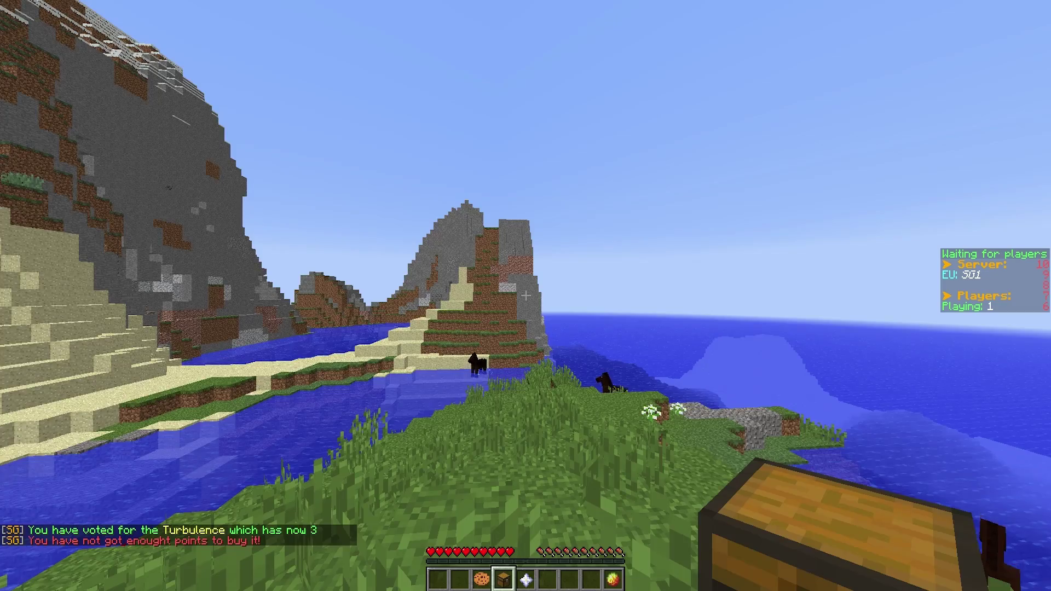
scroll(526, 296, "down", 1)
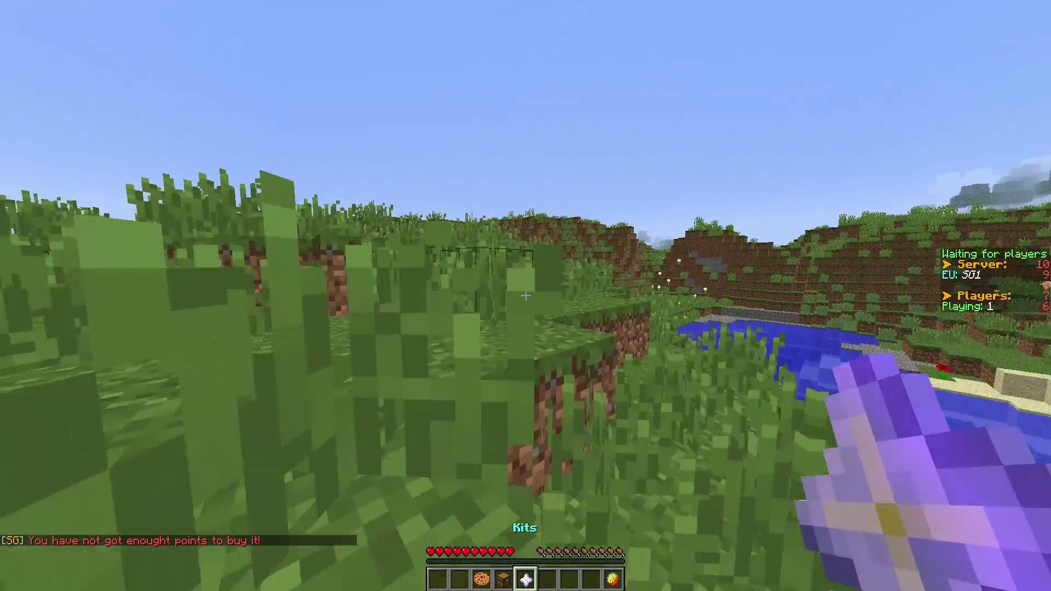
right_click(526, 295)
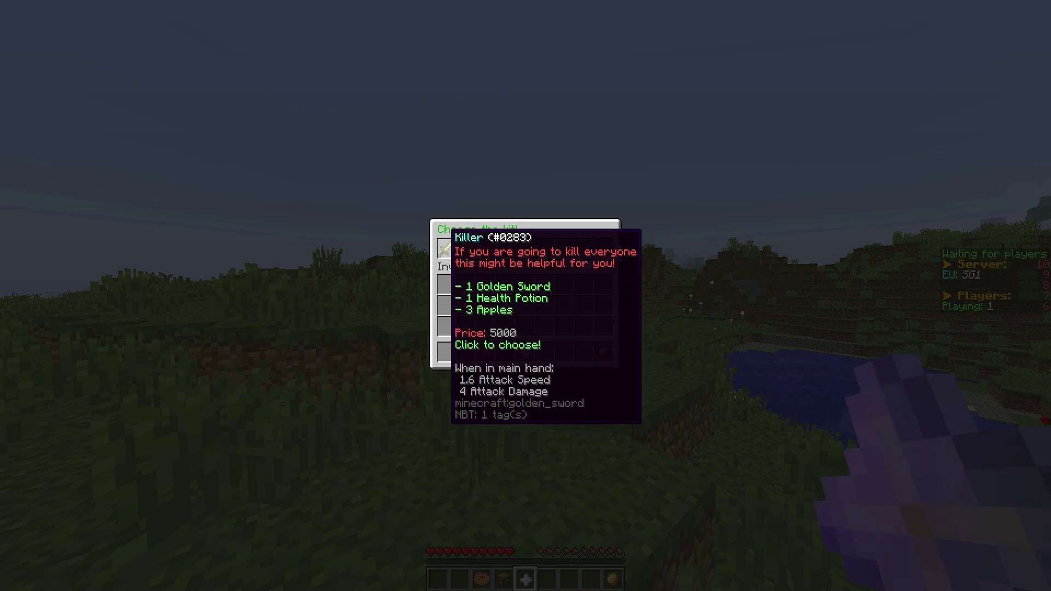
key("Escape")
scroll(526, 295, "down", 4)
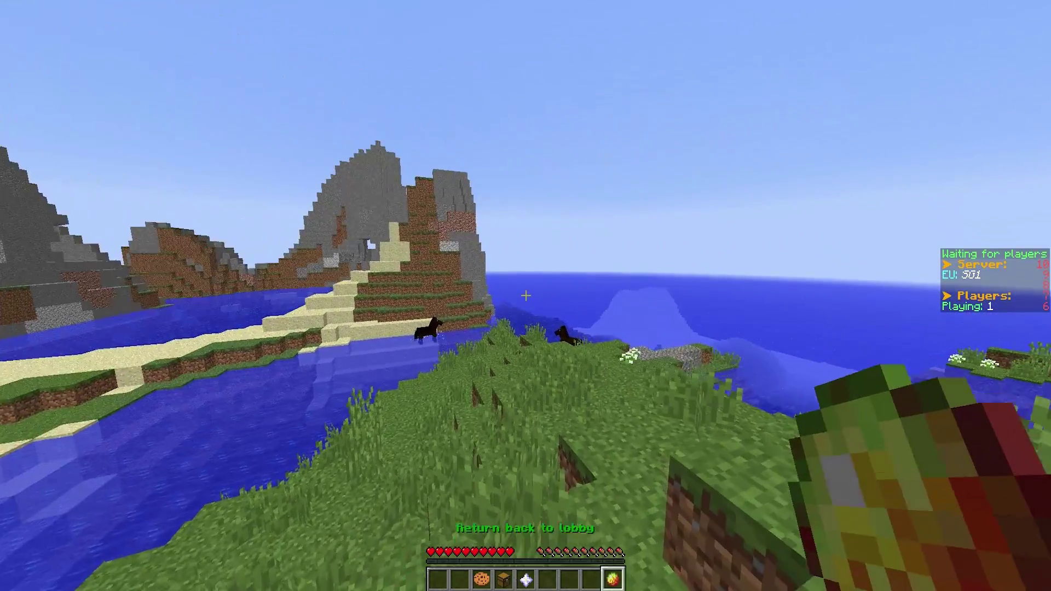
key("6")
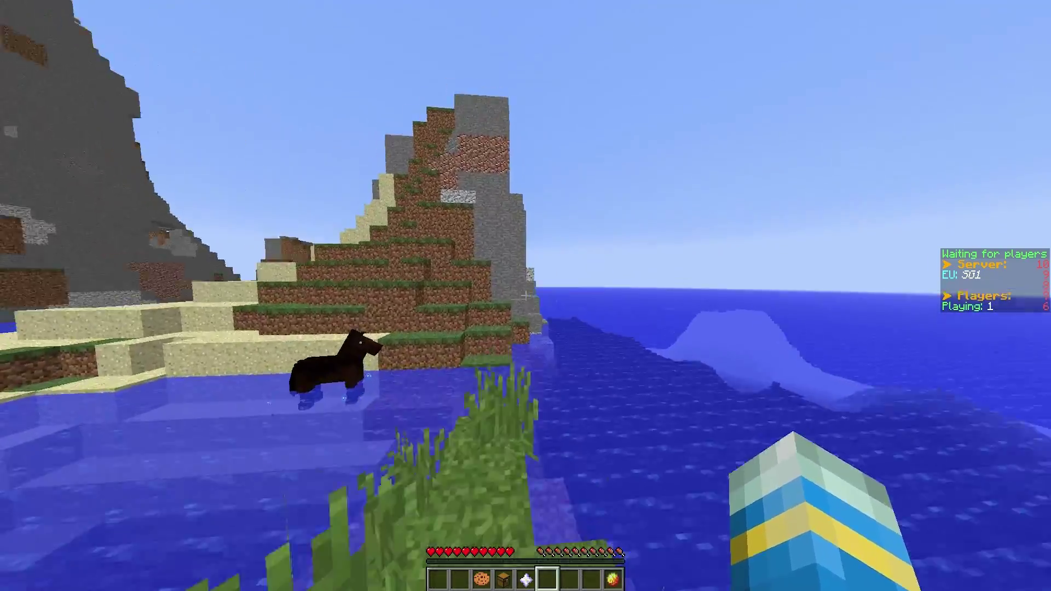
type("/cr")
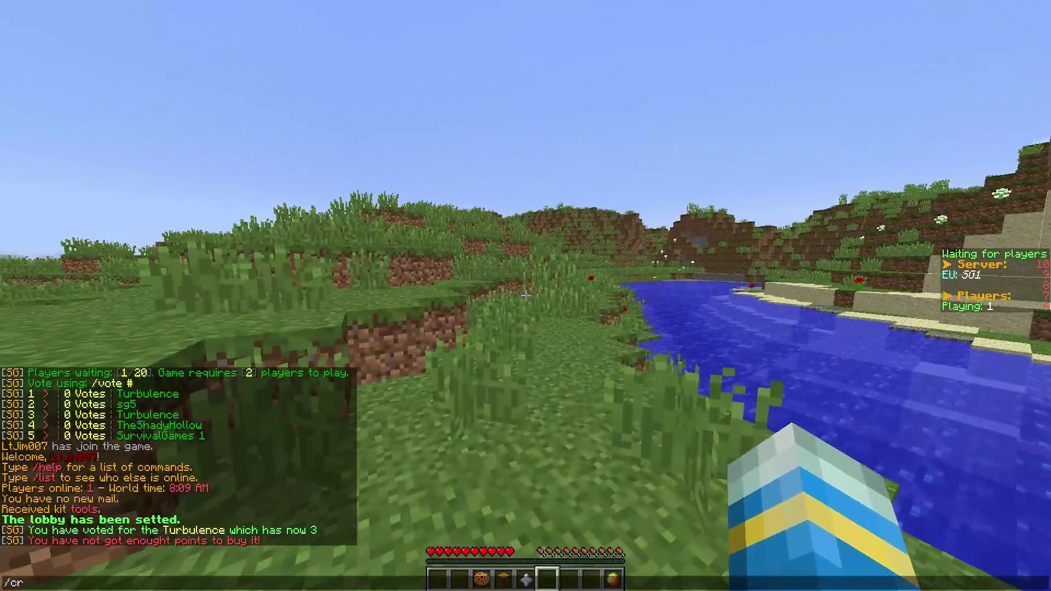
key("Escape")
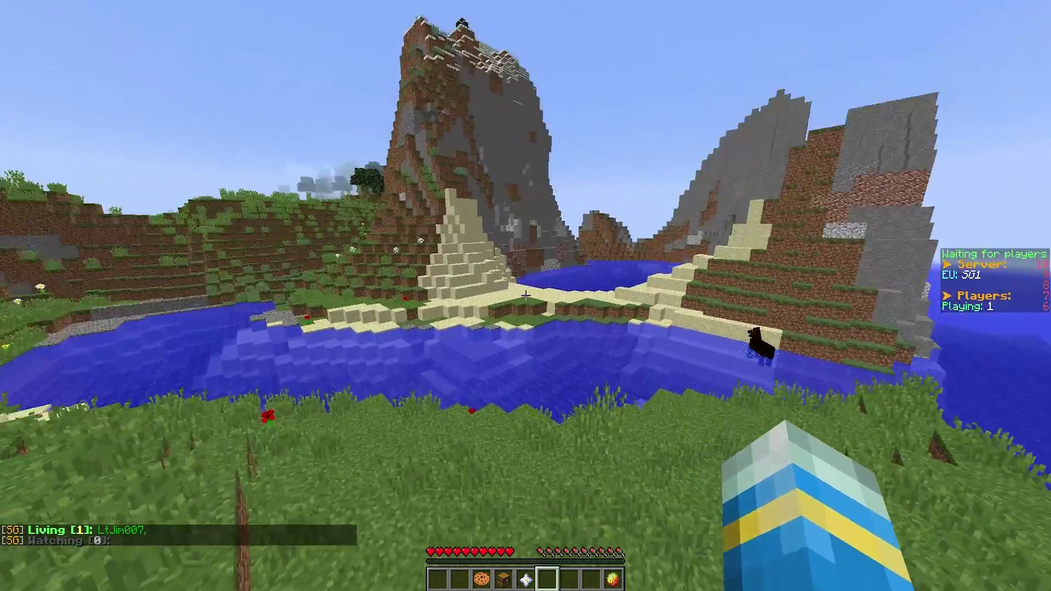
key("slash")
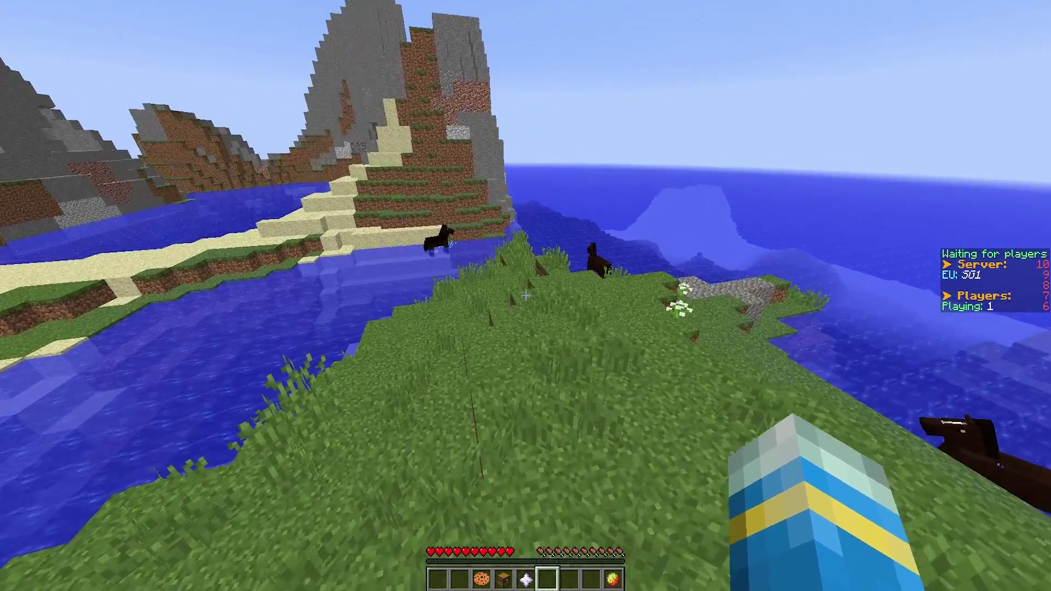
key("w")
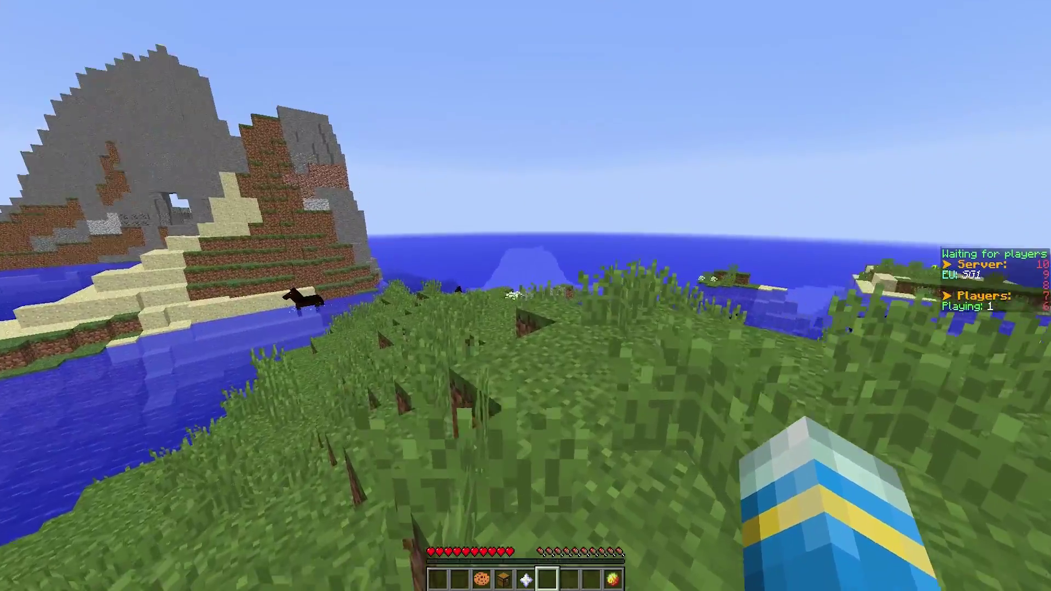
key("w")
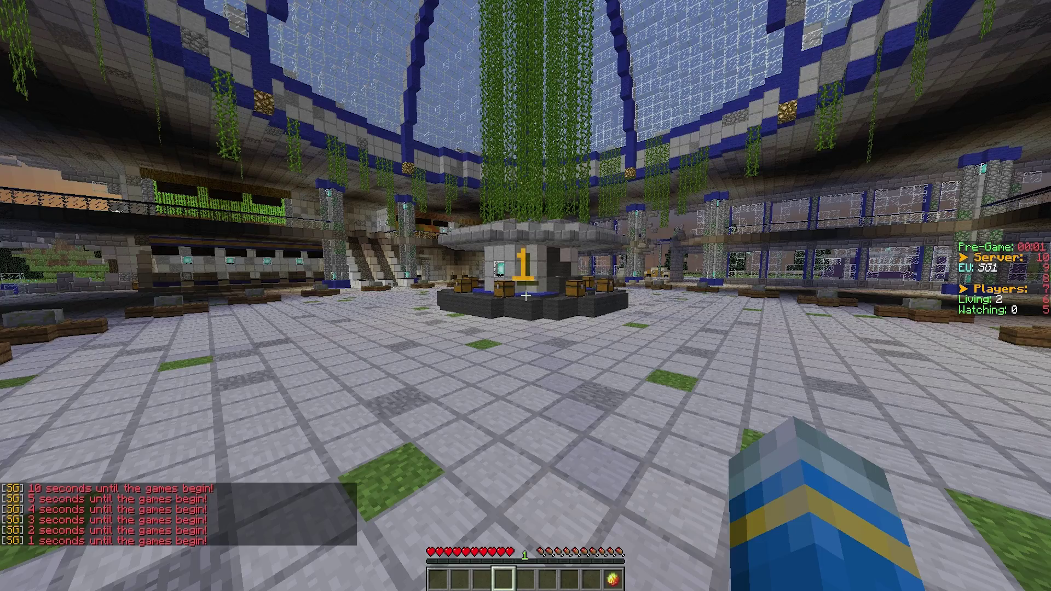
Run through the hall to the centre chests by the window wall
key("w")
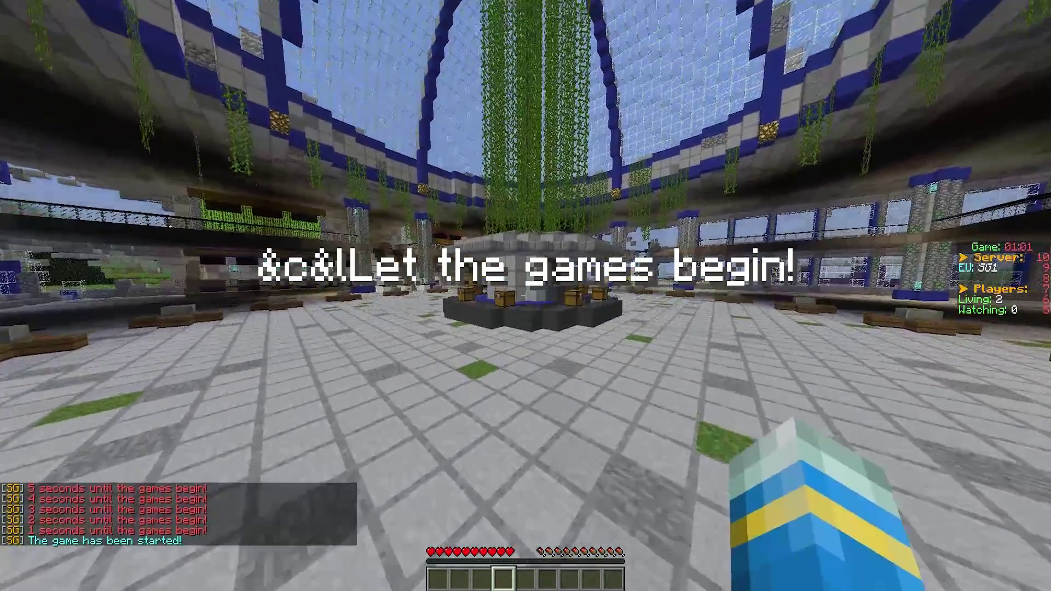
key("1")
key("w")
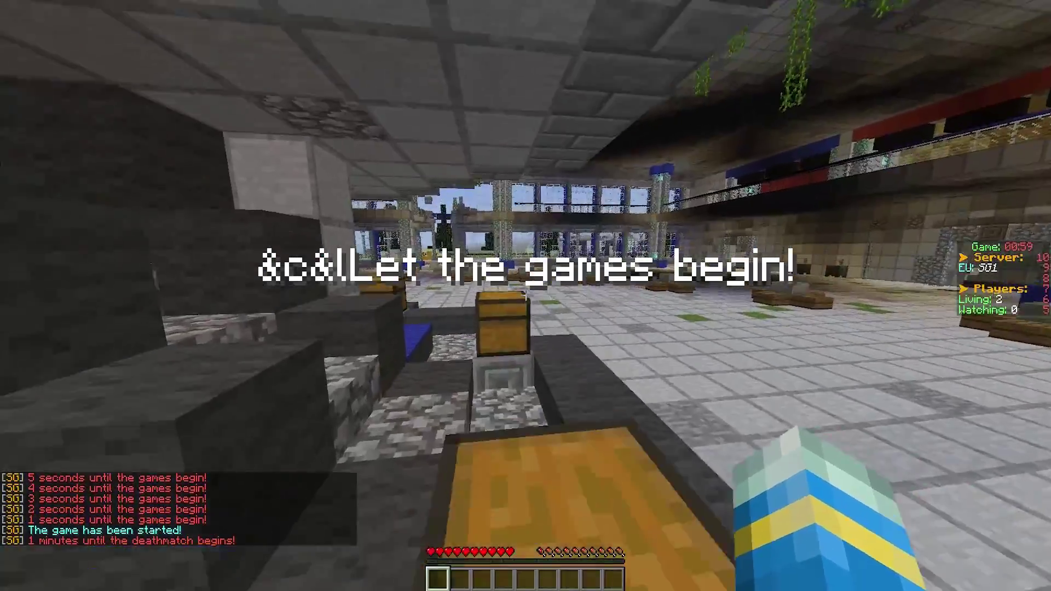
key("w")
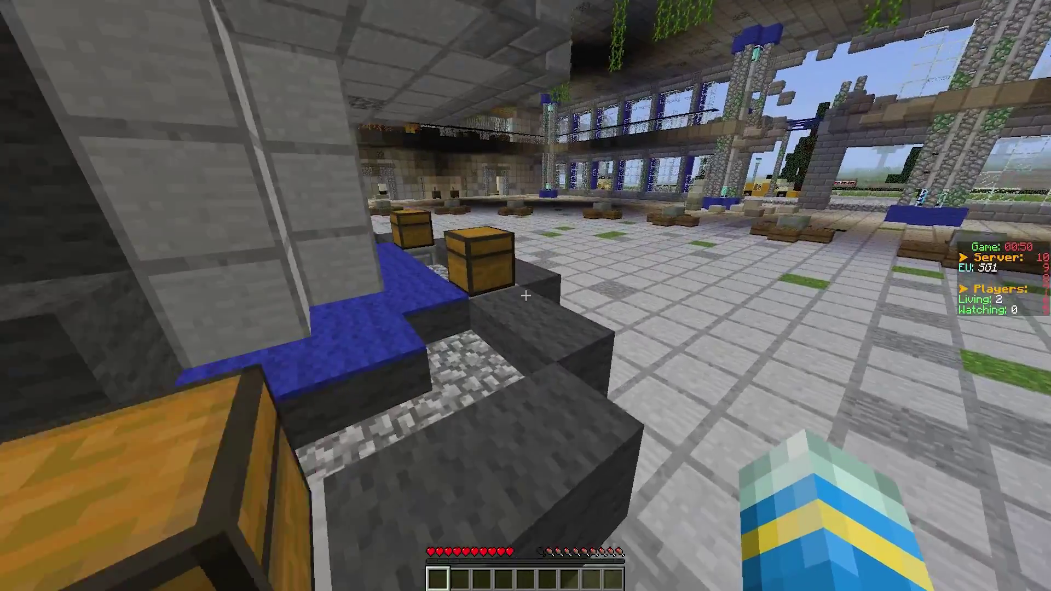
key("w")
Take the golden axe from the chest by the wall
right_click(525, 296)
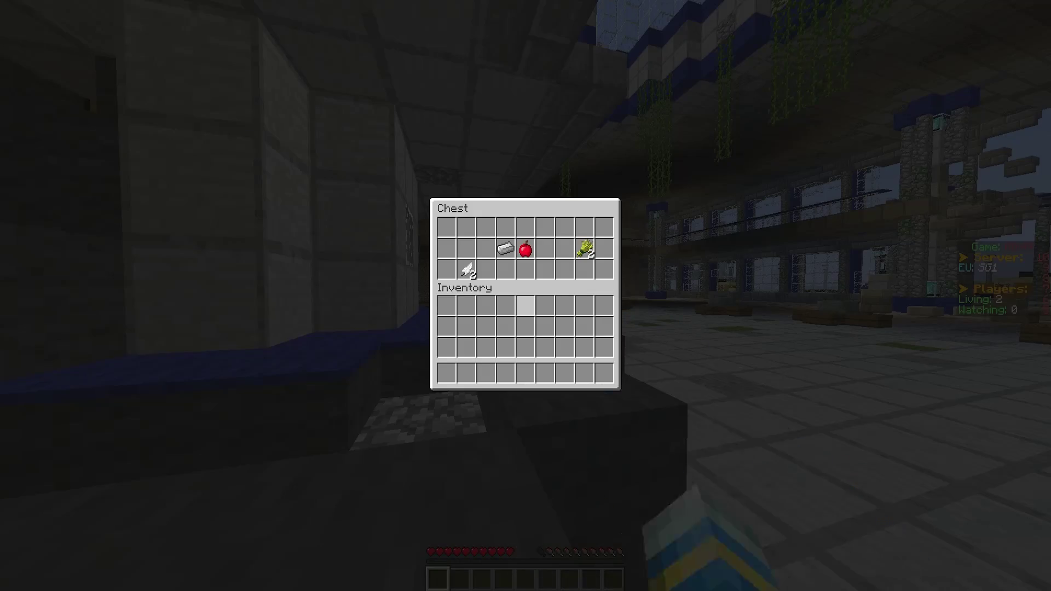
left_click(447, 248, "shift")
key("e")
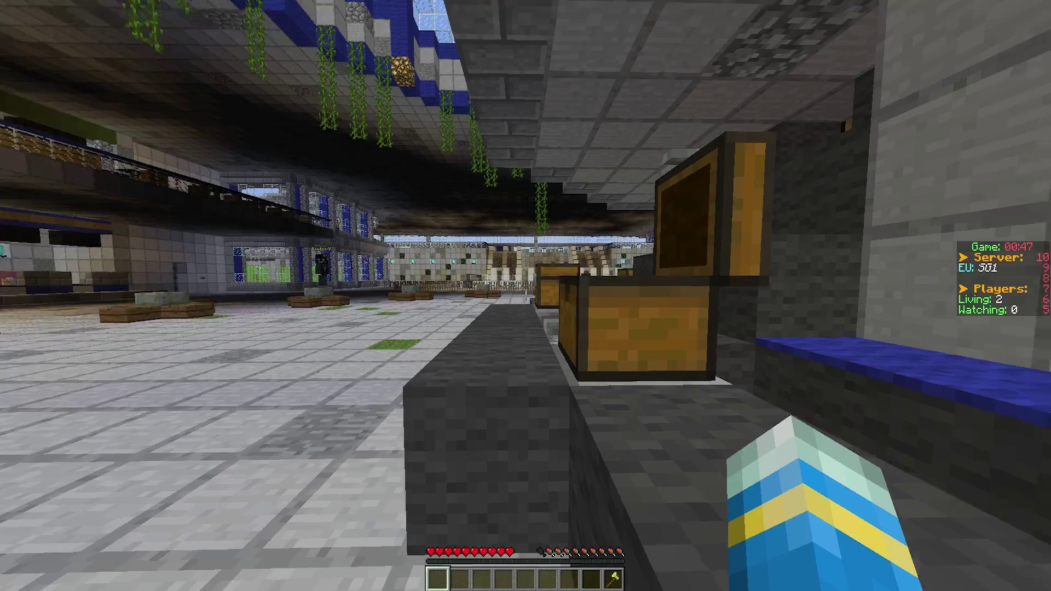
key("w")
scroll(526, 295, "down", 8)
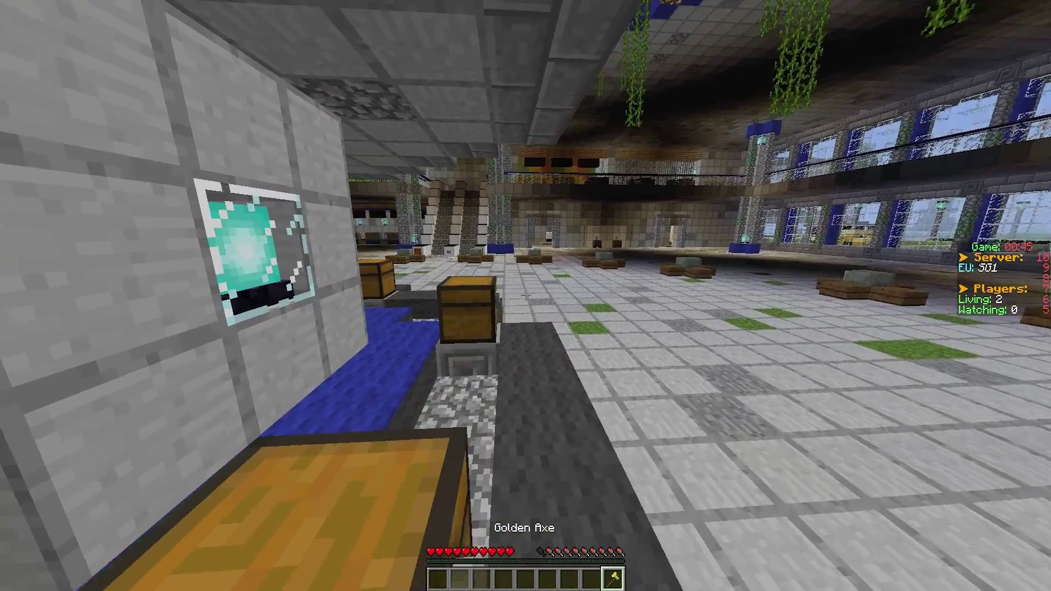
Check several nearby chests for loot until finding the golden apple
right_click(525, 296)
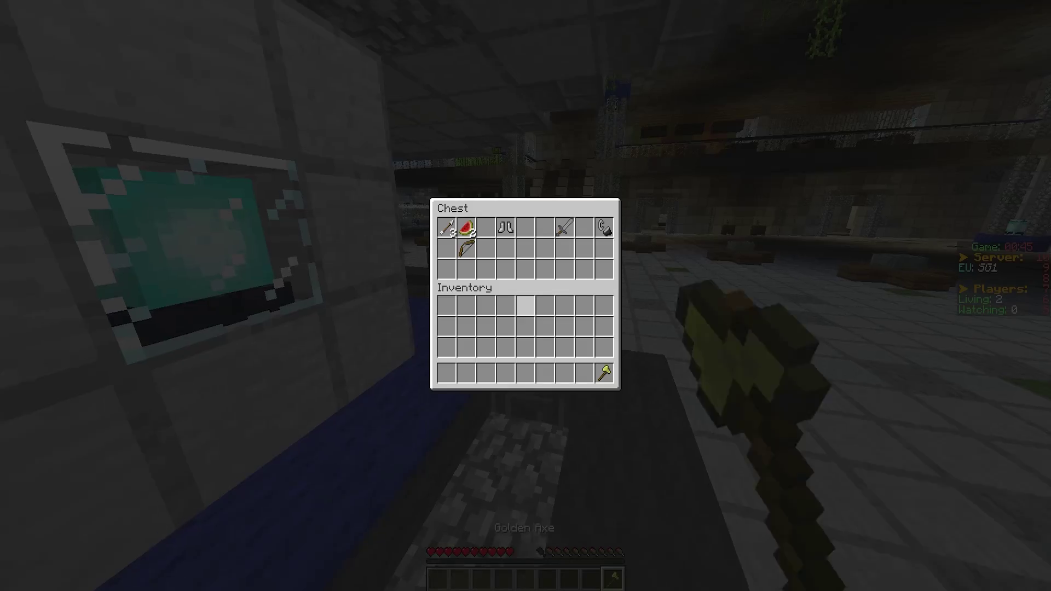
key("Escape")
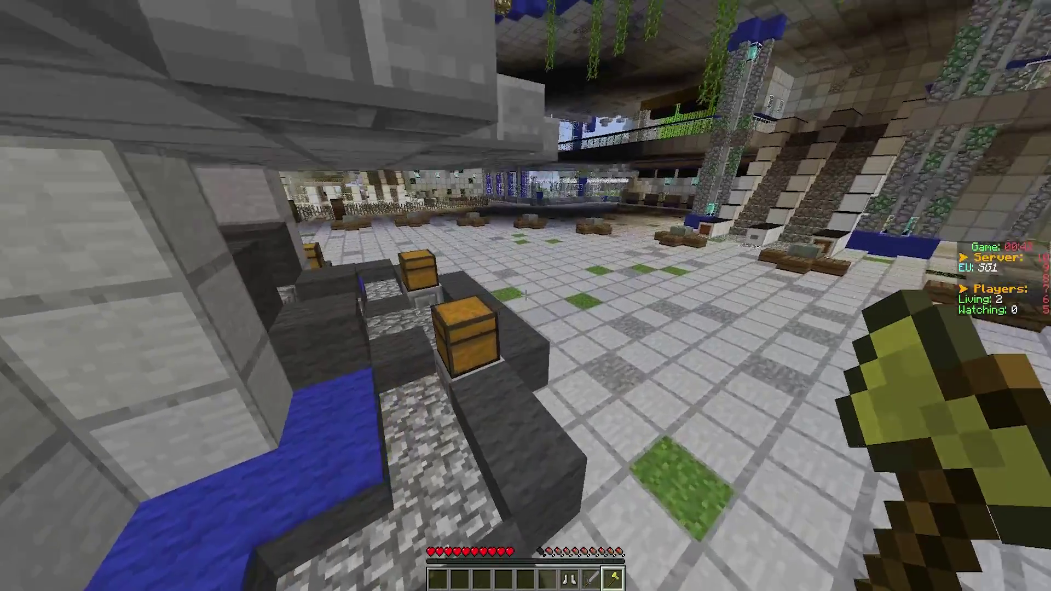
right_click(526, 296)
key("Escape")
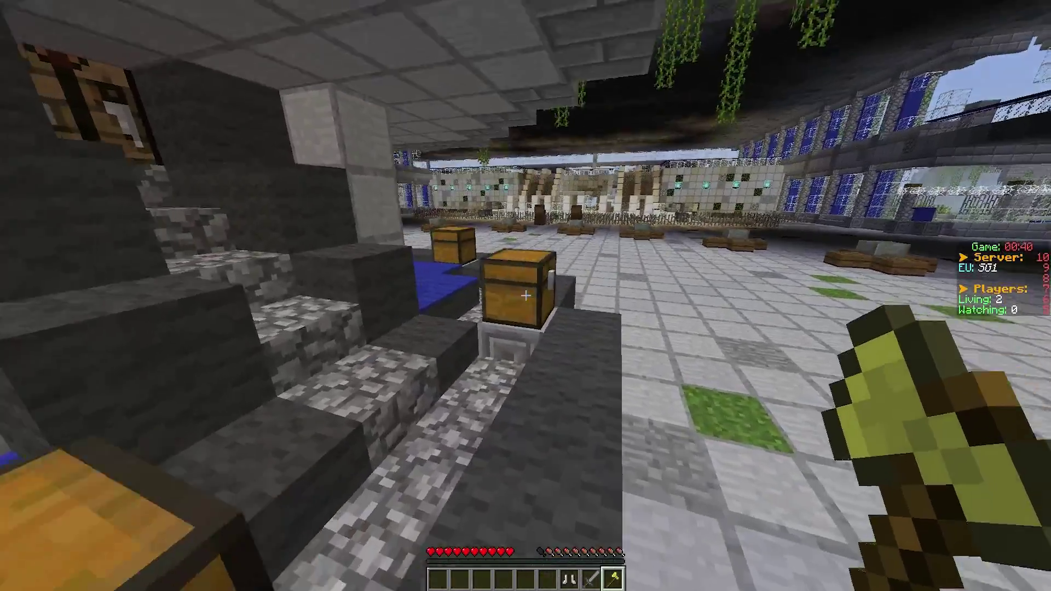
right_click(525, 296)
key("Escape")
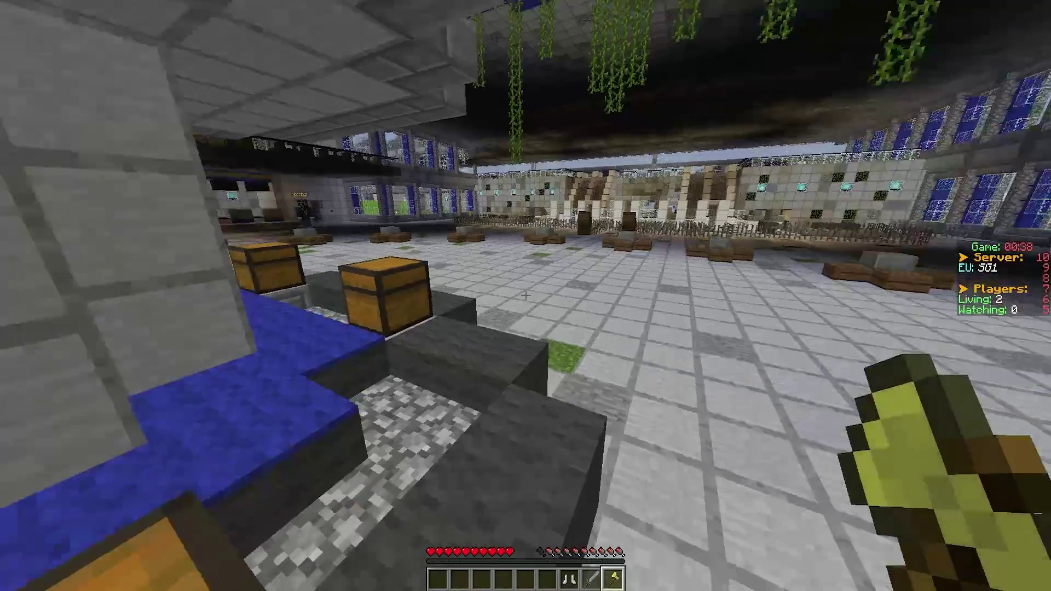
right_click(526, 295)
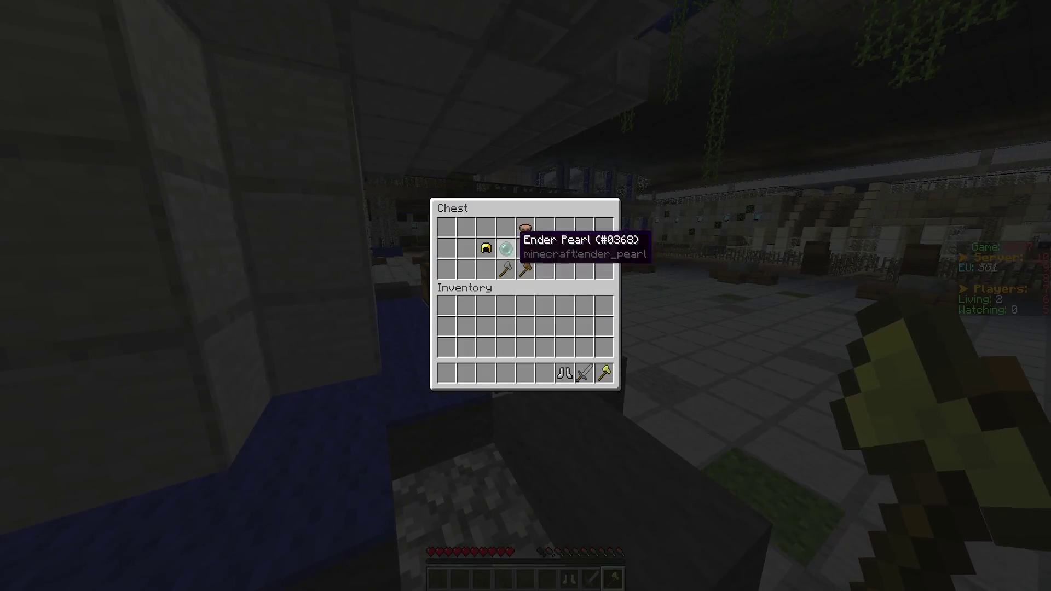
key("Escape")
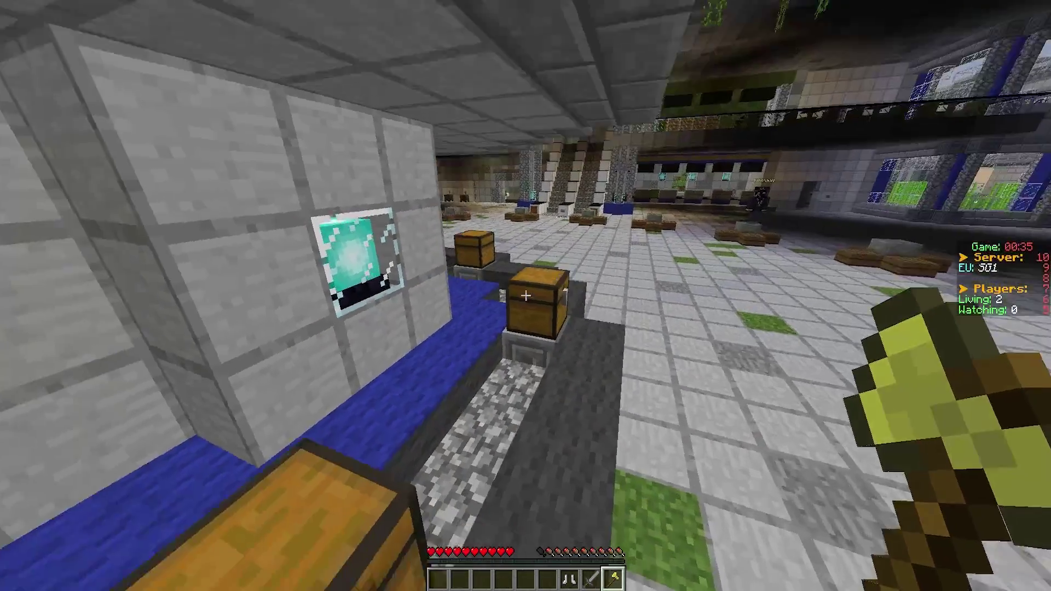
right_click(525, 296)
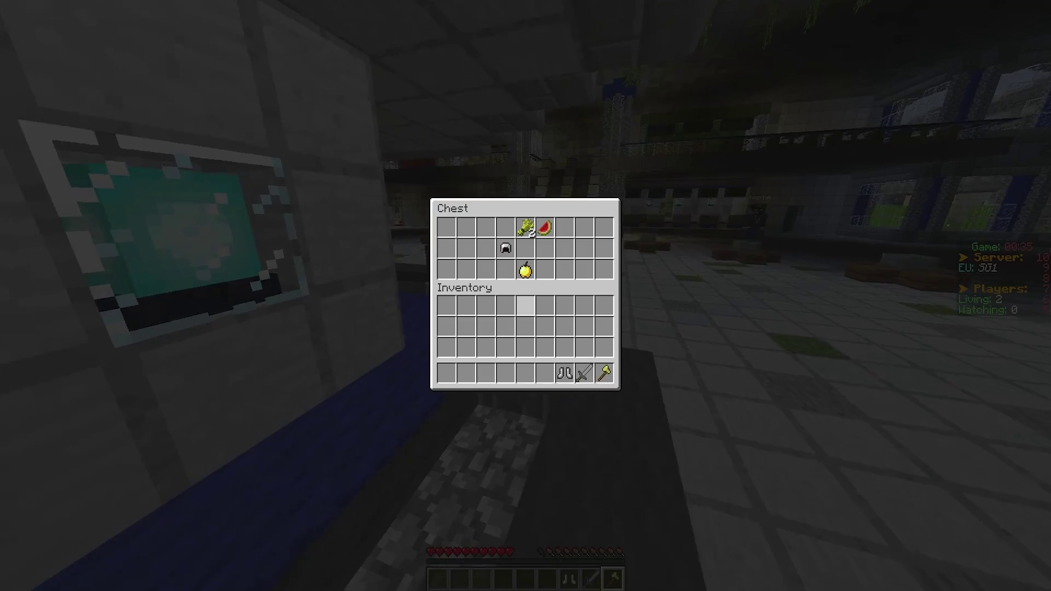
key("Escape")
Take the golden apple into the hotbar, hold it and start eating it
right_click(526, 295)
left_click(526, 270, "shift")
key("Escape")
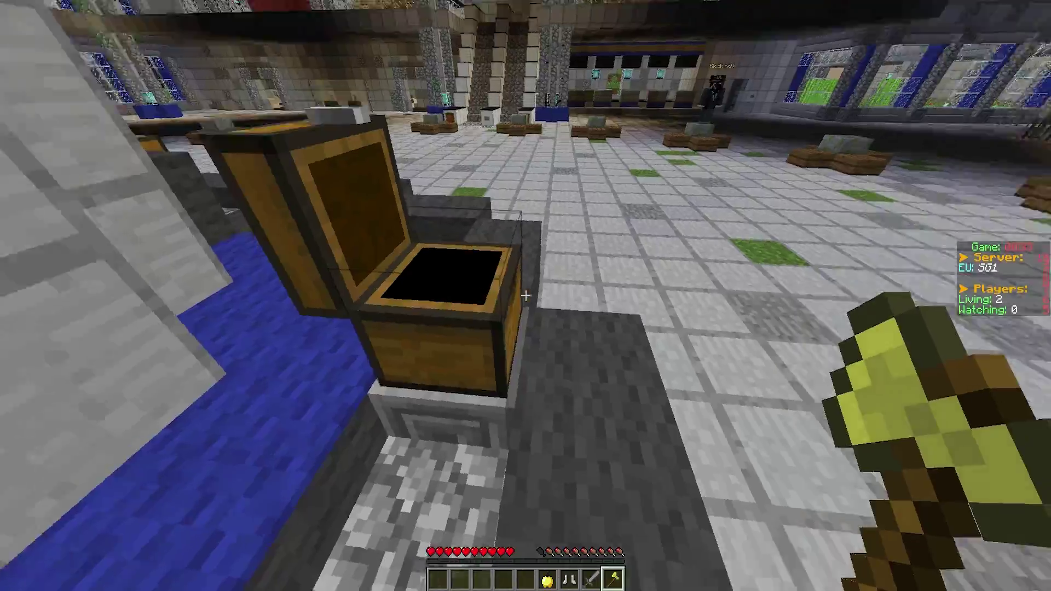
key("4")
key("6")
right_click(525, 295)
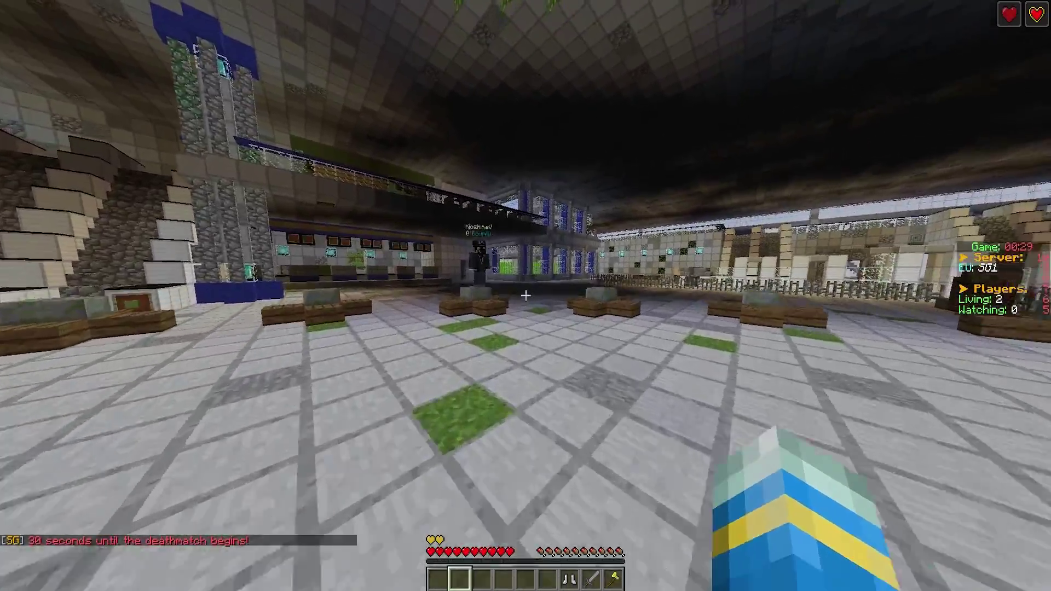
Switch to the golden axe and strike the last opponent until he dies and the win title appears
key("9")
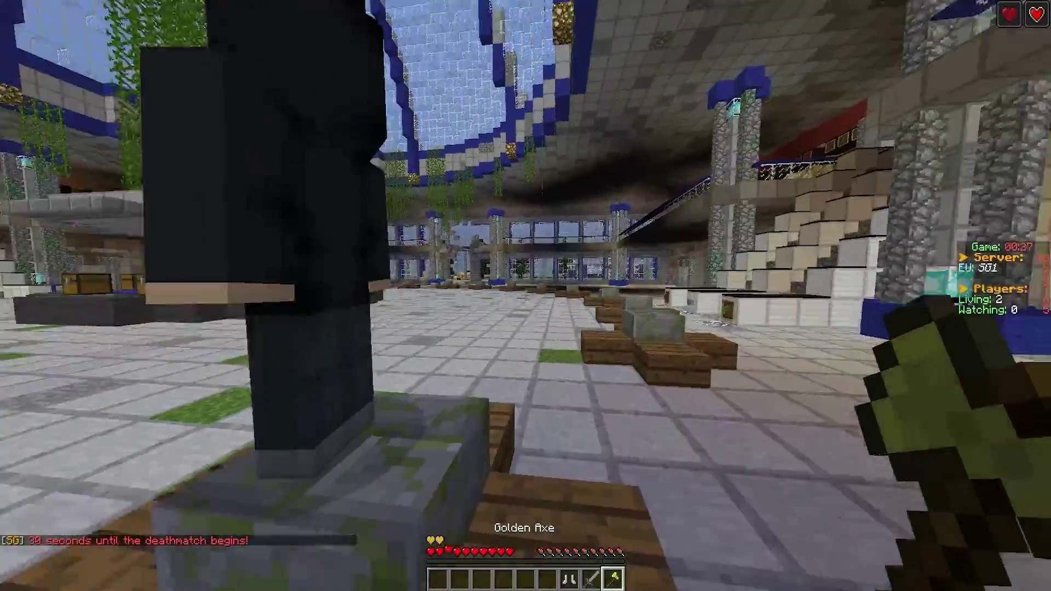
left_click(526, 295)
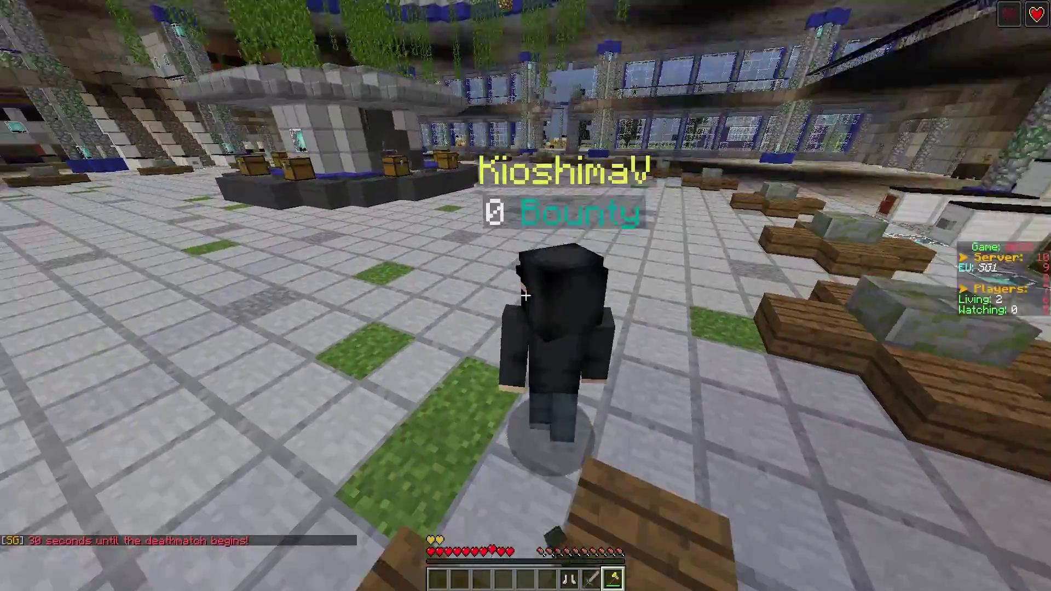
left_click(525, 296)
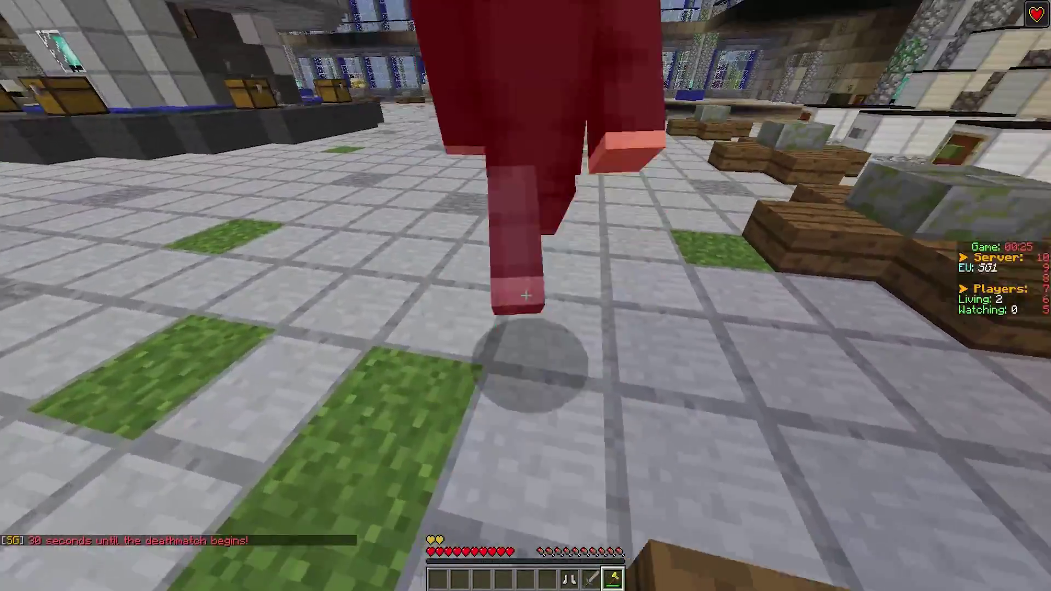
left_click(525, 295)
left_click(526, 296)
left_click(525, 295)
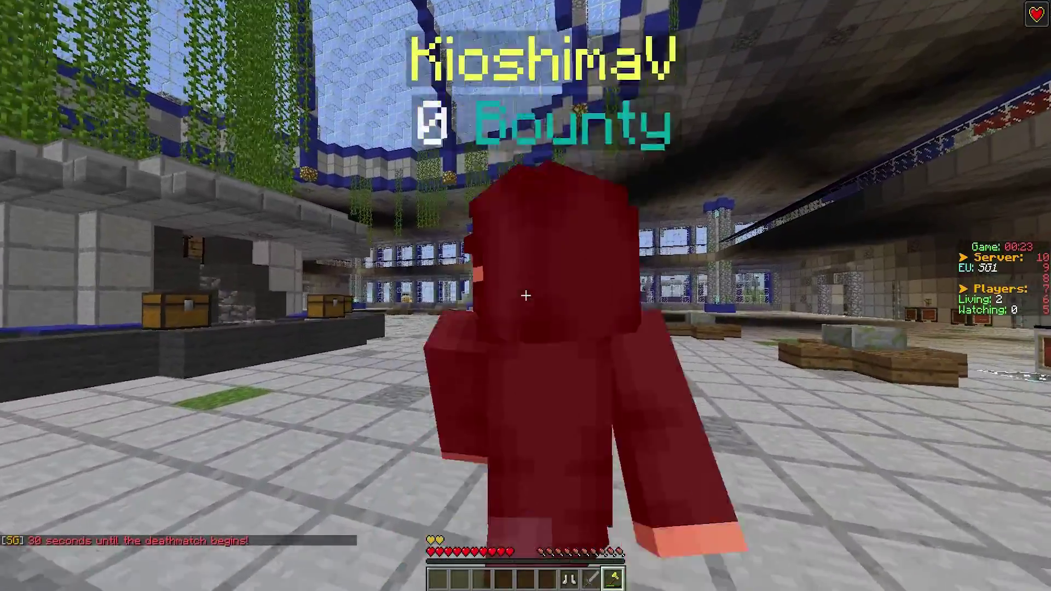
left_click(525, 295)
left_click(526, 296)
left_click(526, 295)
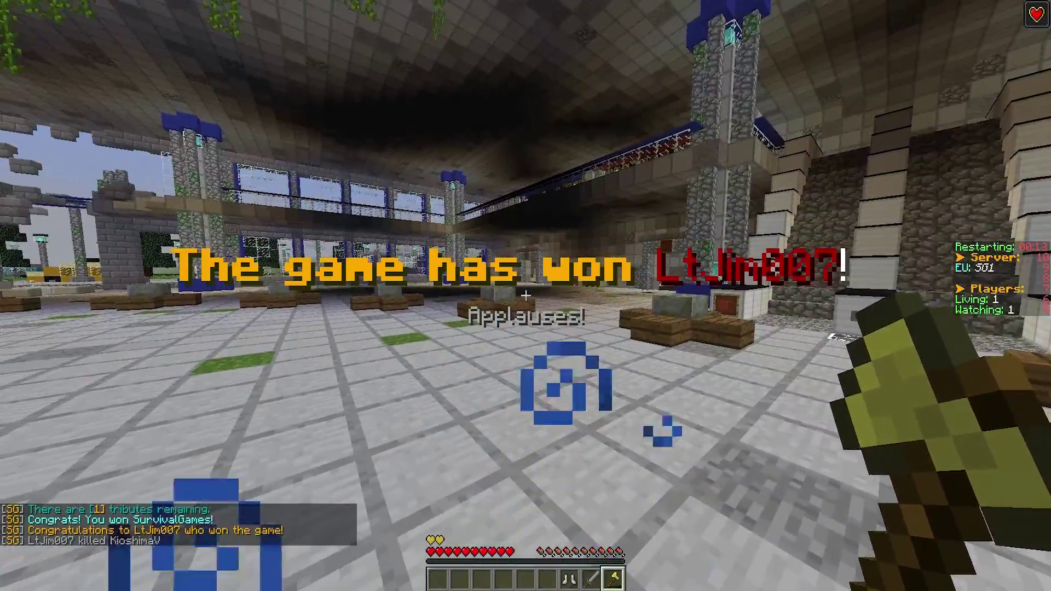
key("w")
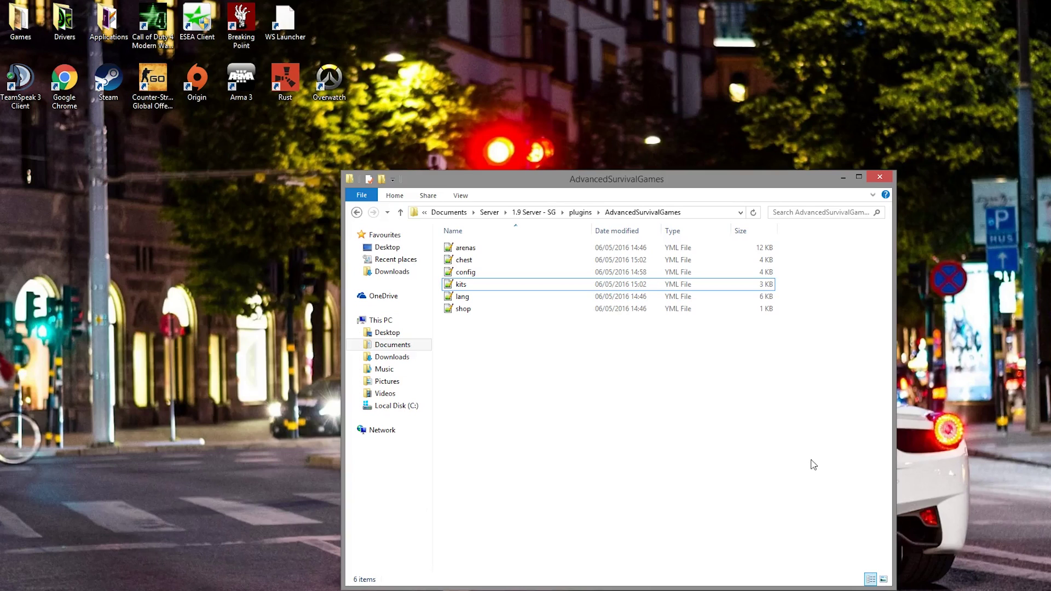
Select the six plugin YML files and open arenas.yml in Notepad++
left_click_drag(795, 450, 500, 237)
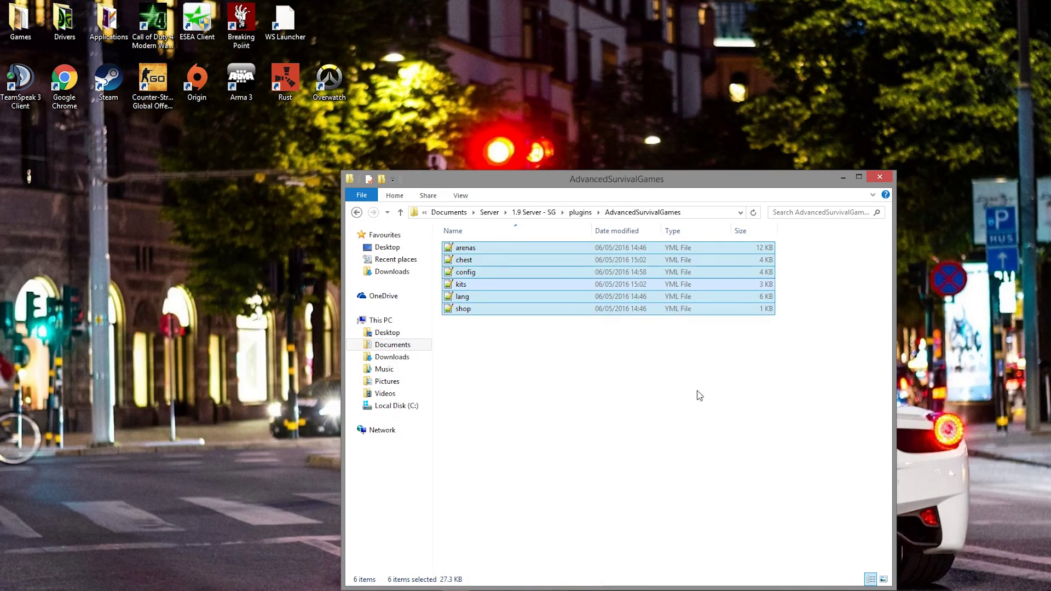
double_click(507, 247)
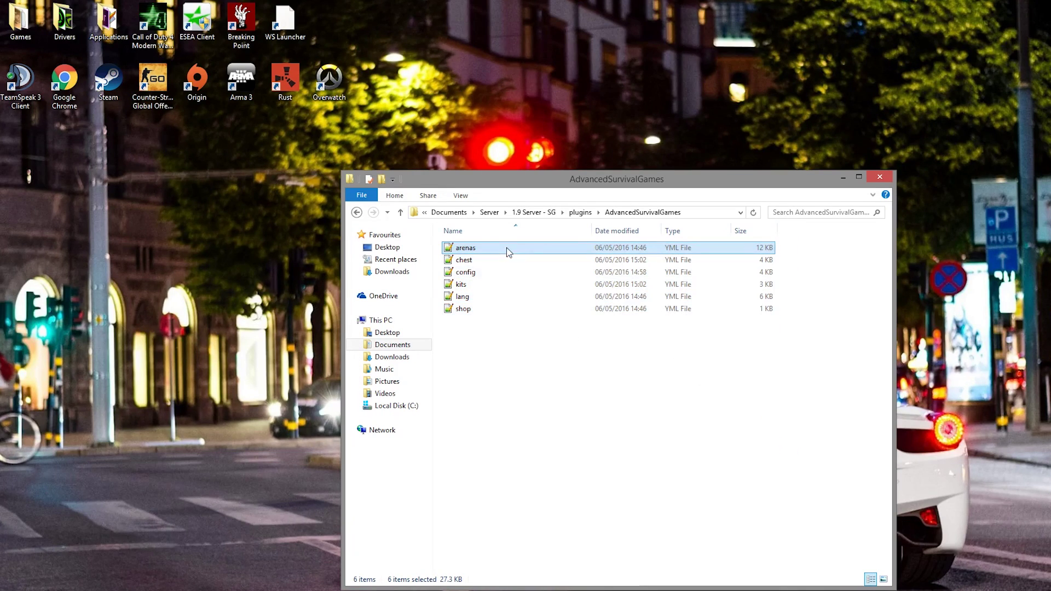
scroll(525, 241, "up", 5)
scroll(539, 248, "up", 17)
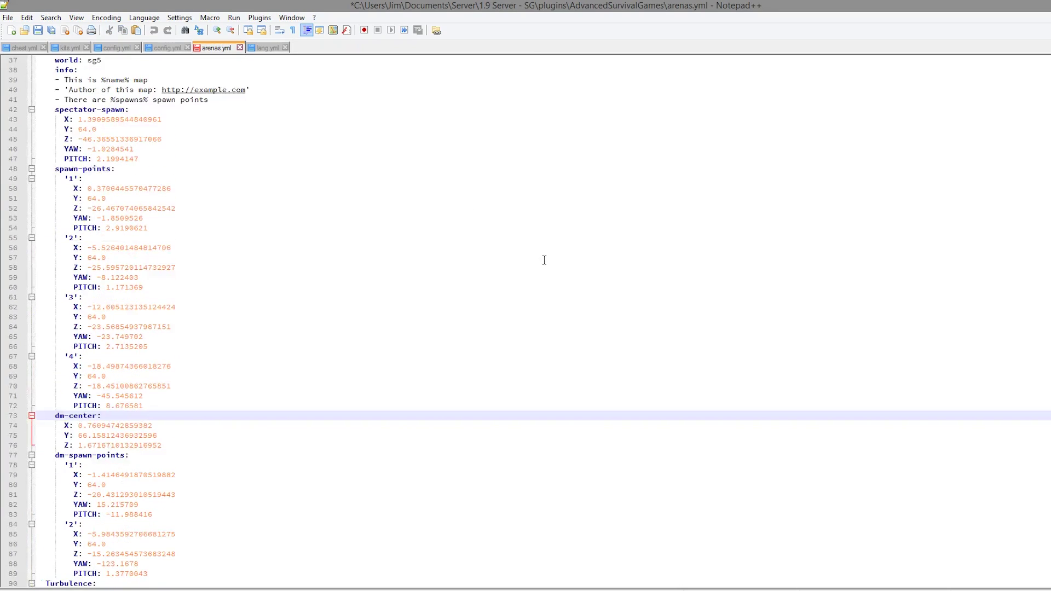
scroll(442, 438, "down", 12)
left_click_drag(347, 513, 37, 210)
scroll(319, 361, "up", 5)
scroll(317, 356, "up", 8)
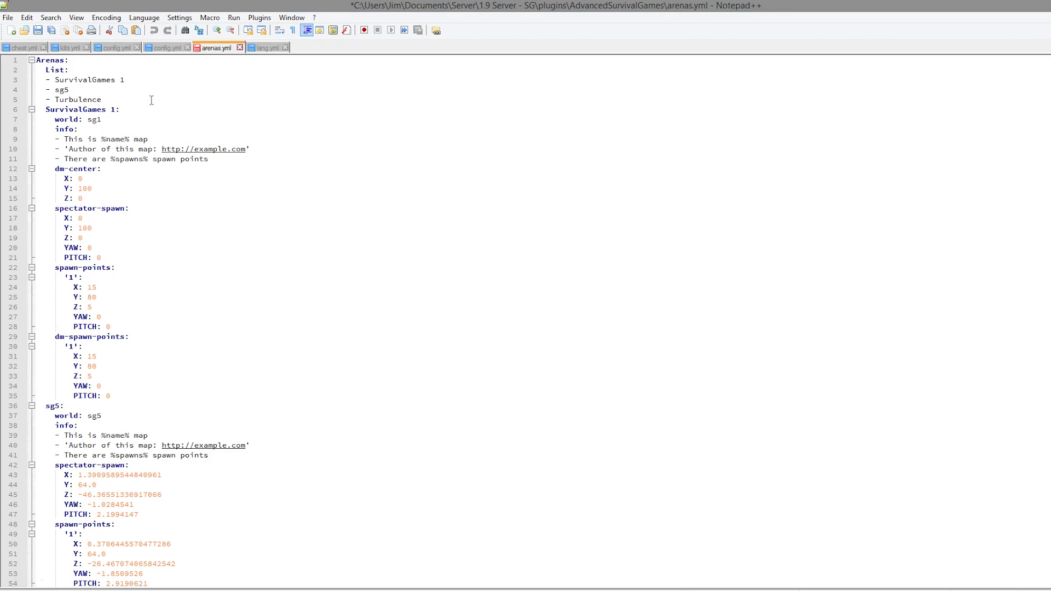
left_click_drag(152, 100, 5, 72)
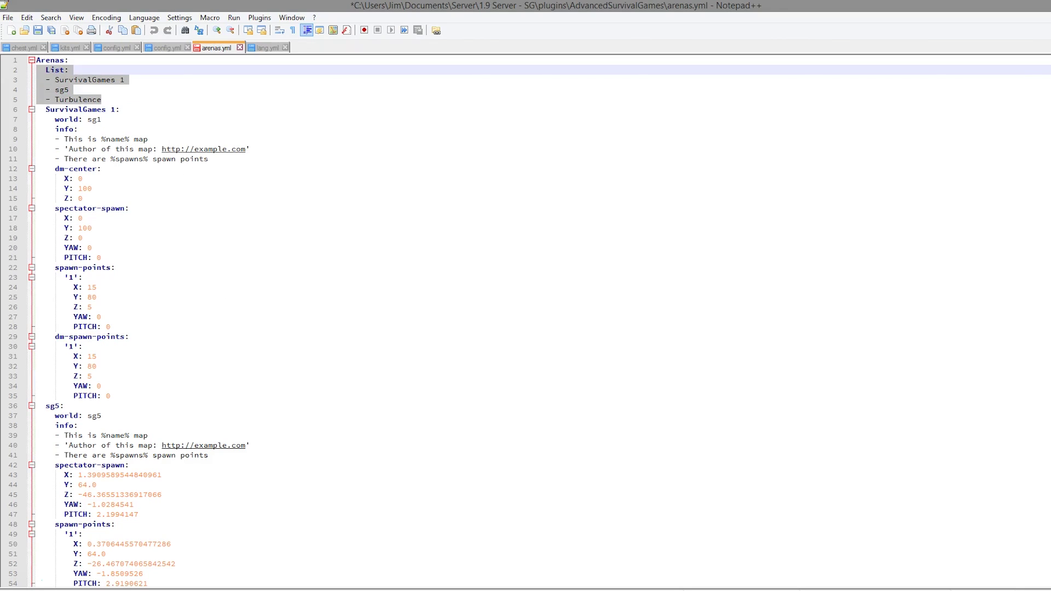
left_click(115, 99)
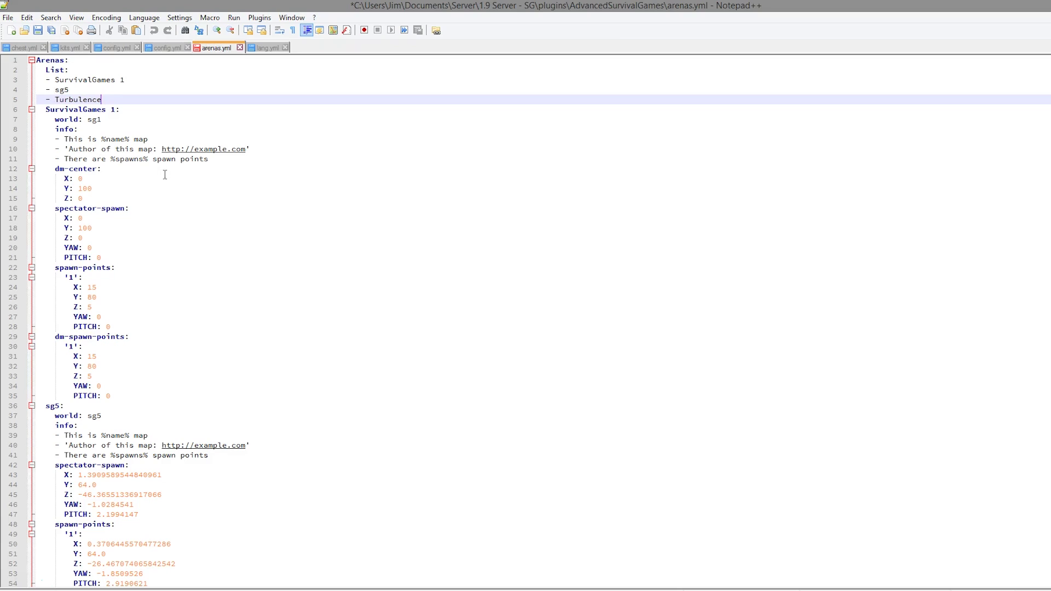
left_click_drag(248, 158, 13, 138)
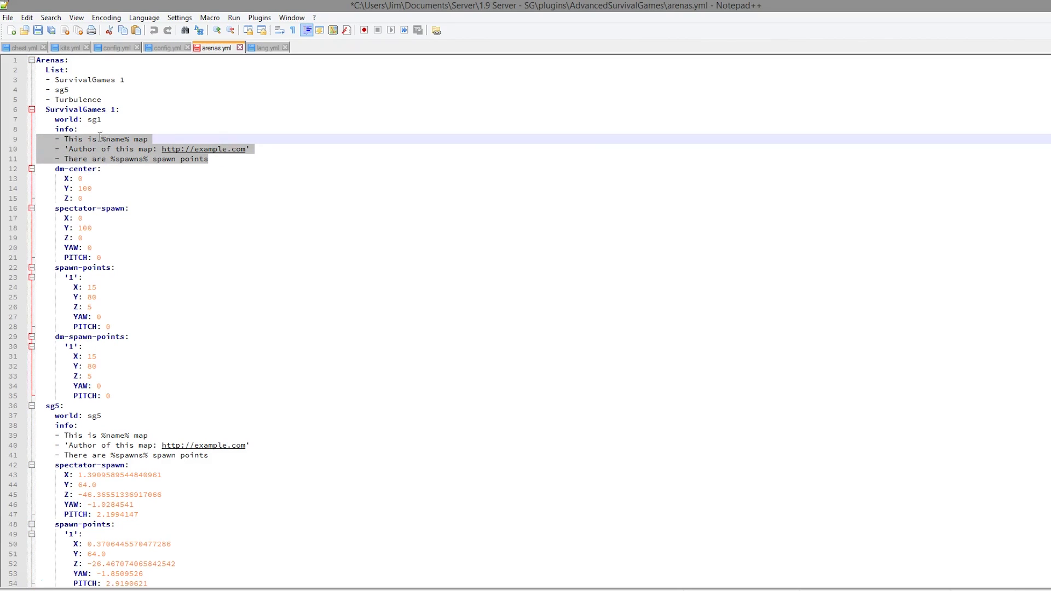
left_click(186, 186)
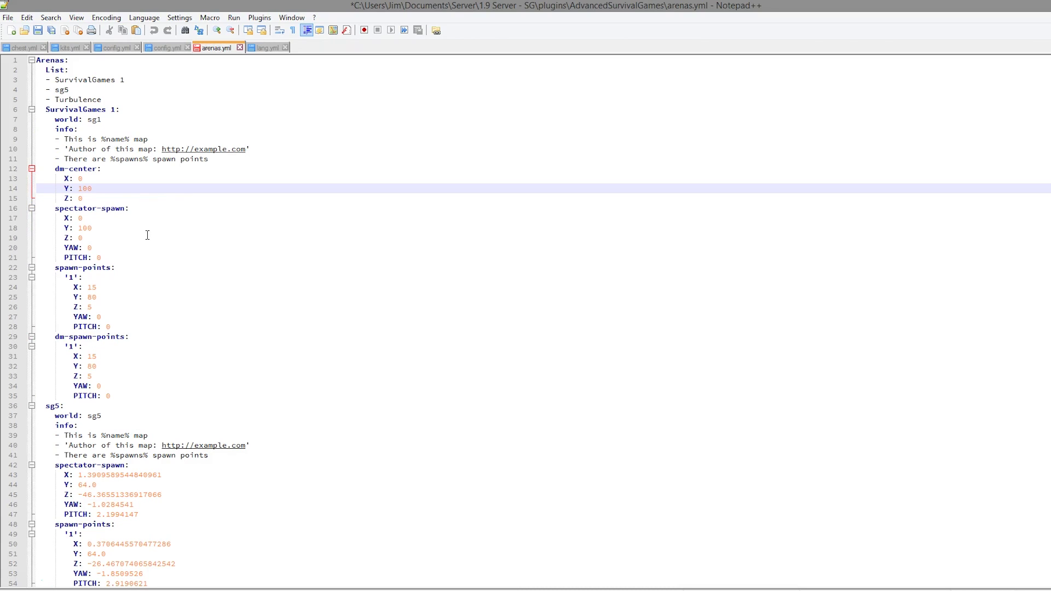
scroll(312, 214, "down", 4)
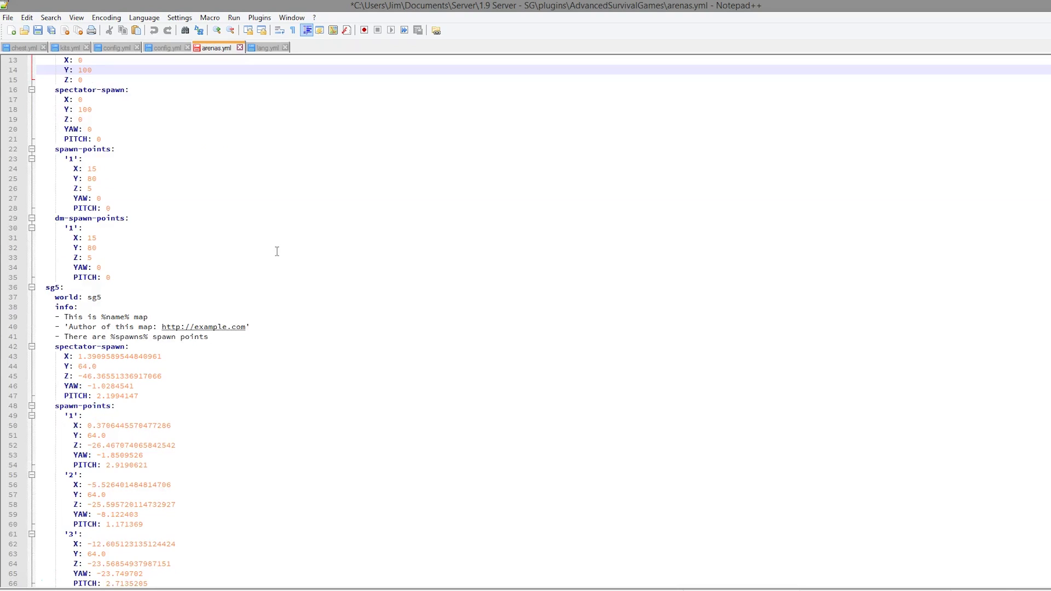
scroll(277, 252, "up", 4)
right_click(219, 50)
left_click(243, 70)
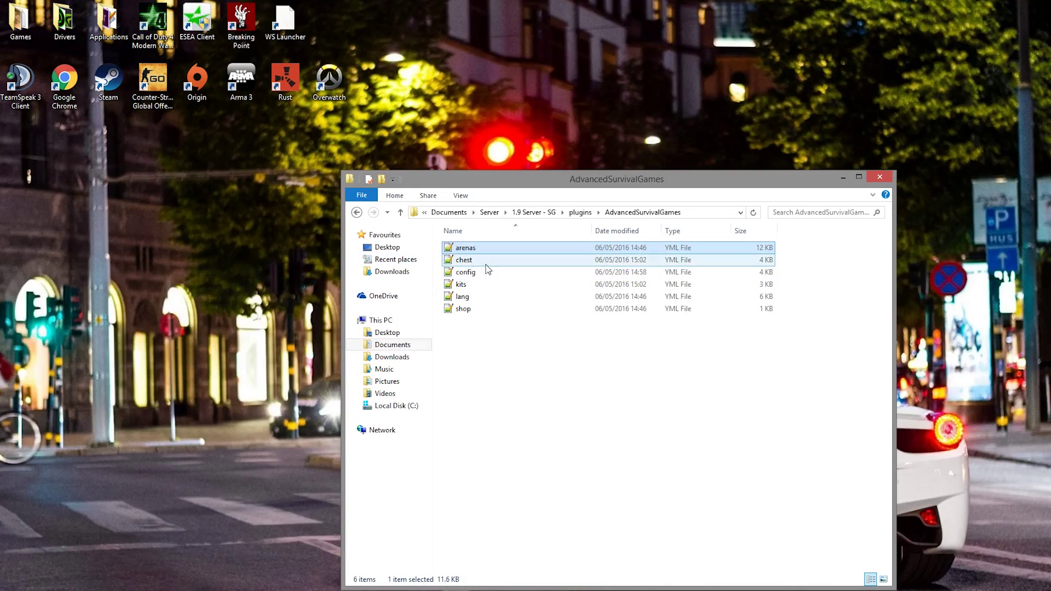
double_click(485, 262)
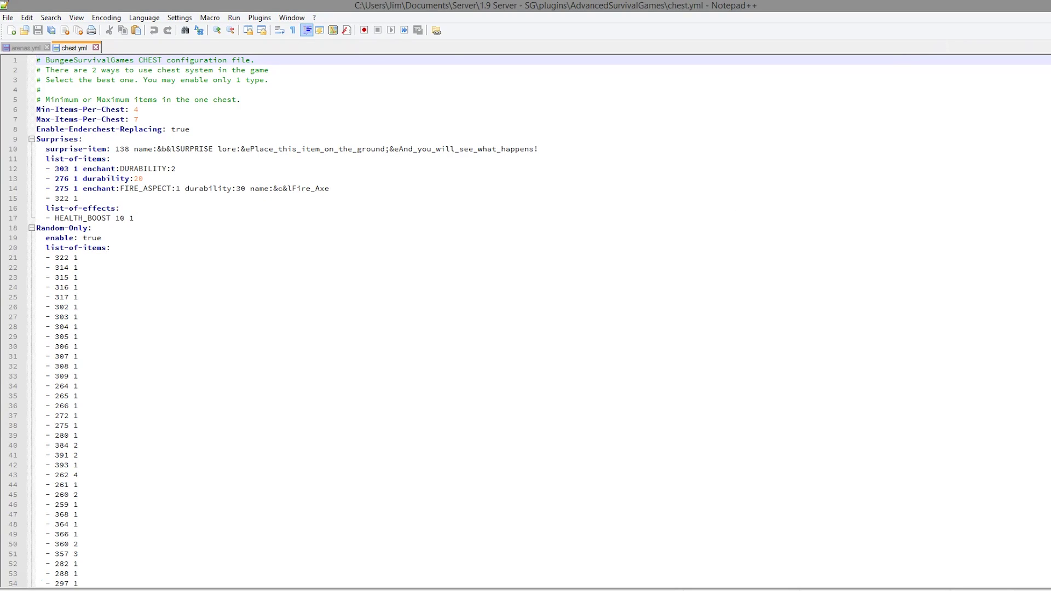
scroll(525, 318, "down", 20)
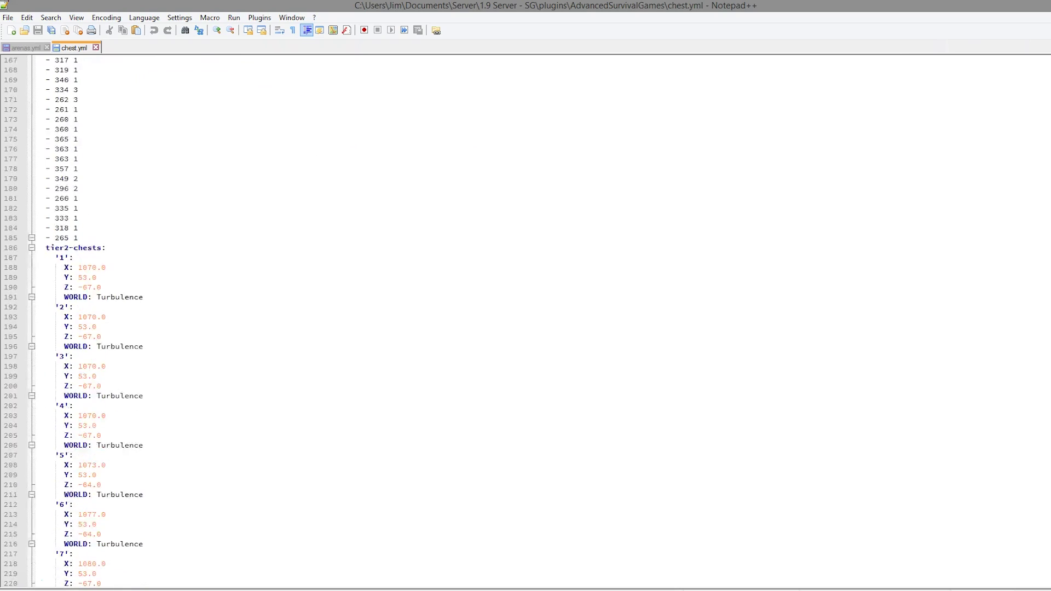
scroll(409, 503, "up", 2)
left_click_drag(421, 514, 39, 166)
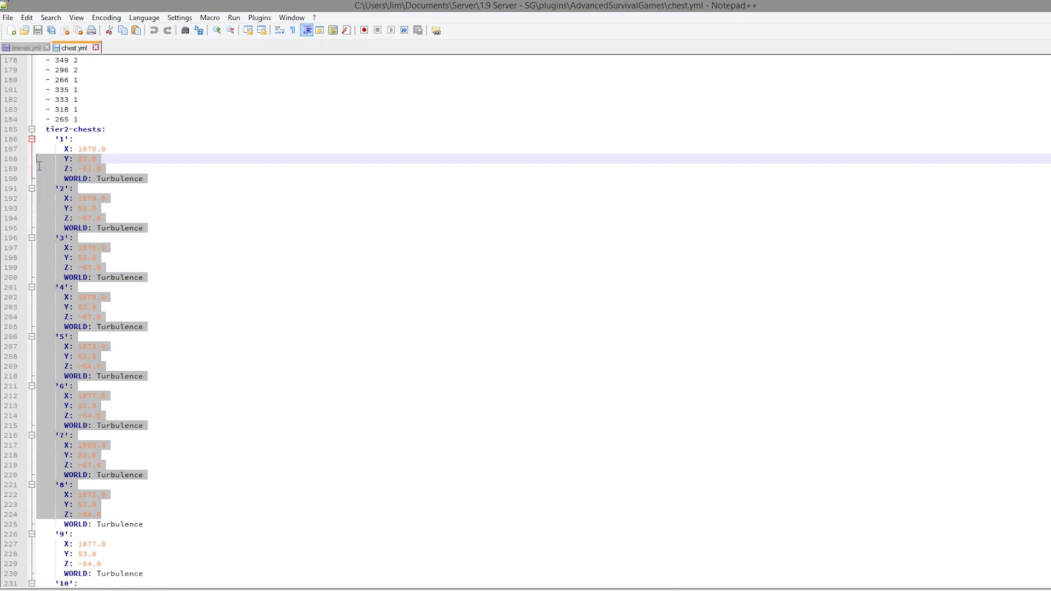
scroll(89, 169, "up", 17)
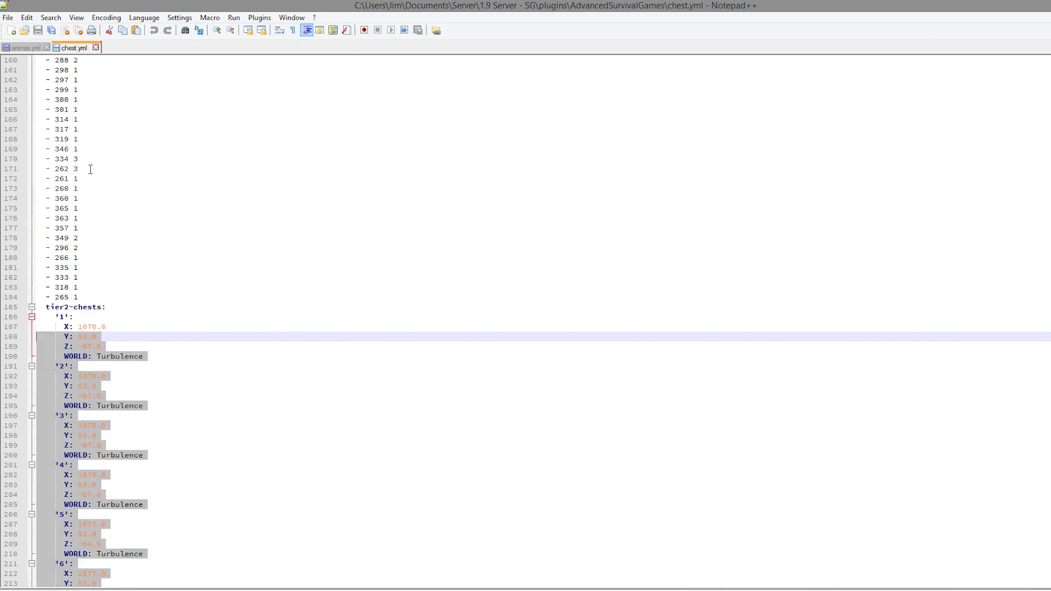
left_click_drag(180, 445, 37, 198)
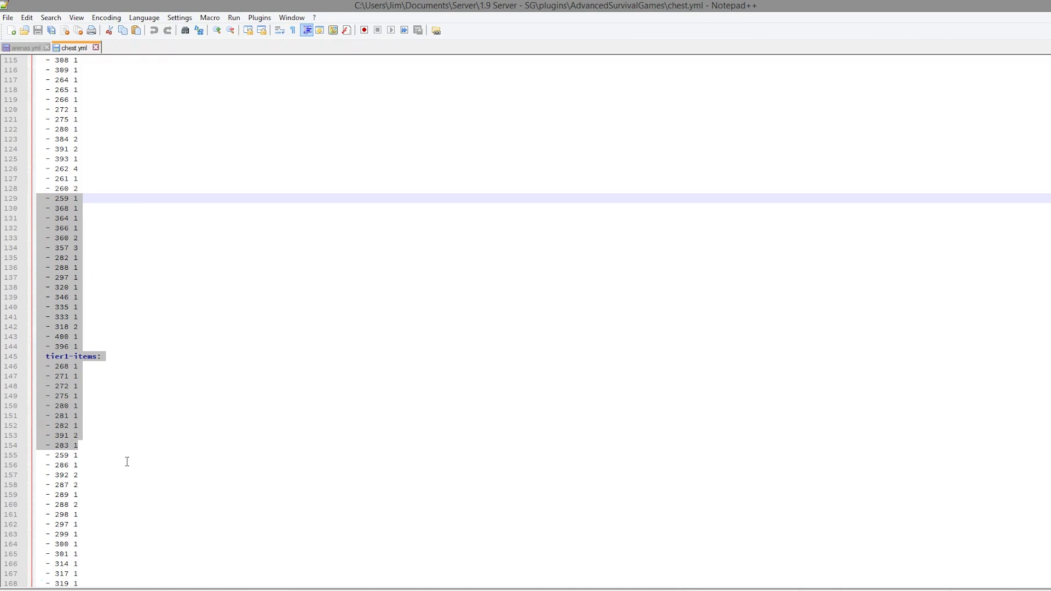
scroll(127, 461, "up", 6)
left_click(110, 290)
left_click_drag(191, 375, 53, 171)
left_click(126, 288)
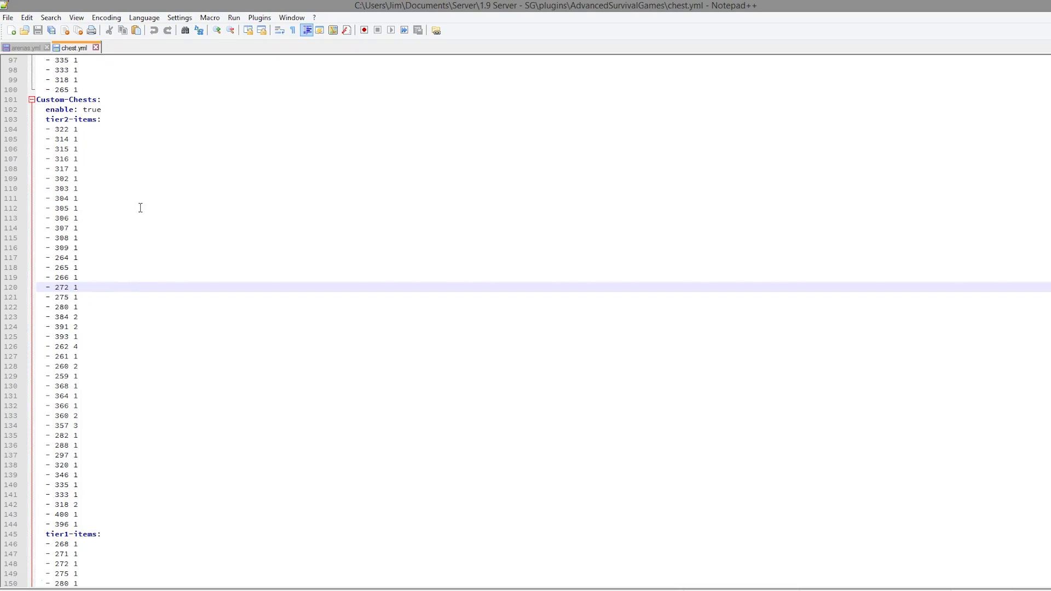
scroll(159, 208, "up", 2)
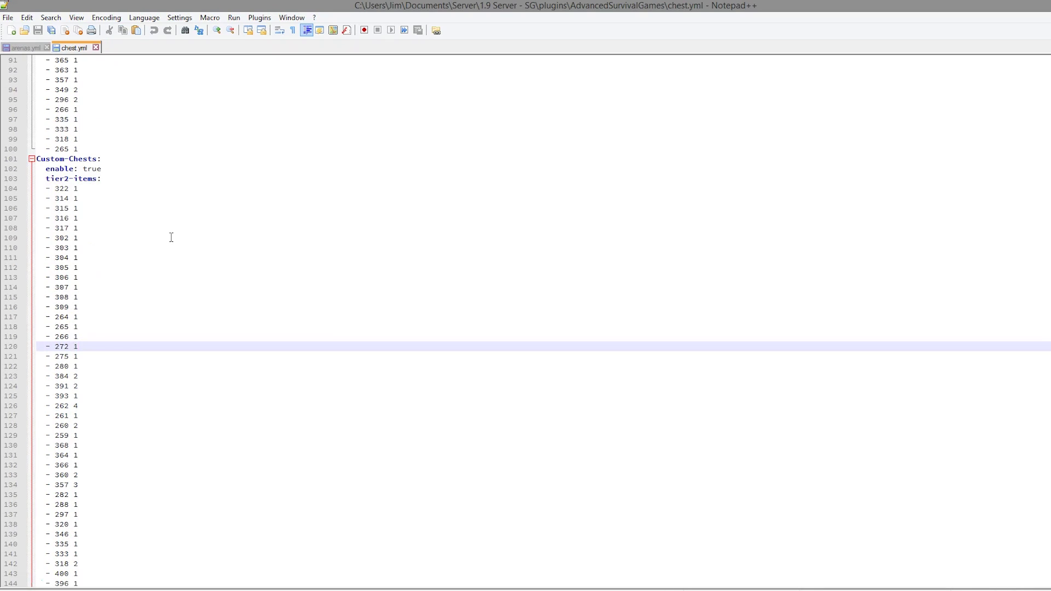
scroll(171, 237, "up", 9)
left_click(6, 435)
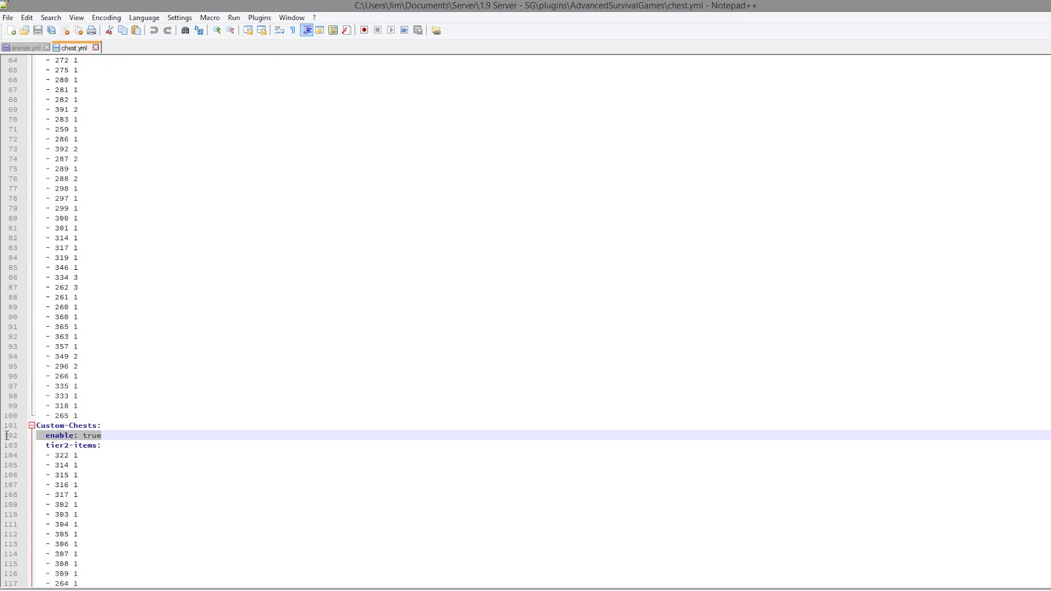
scroll(121, 487, "up", 19)
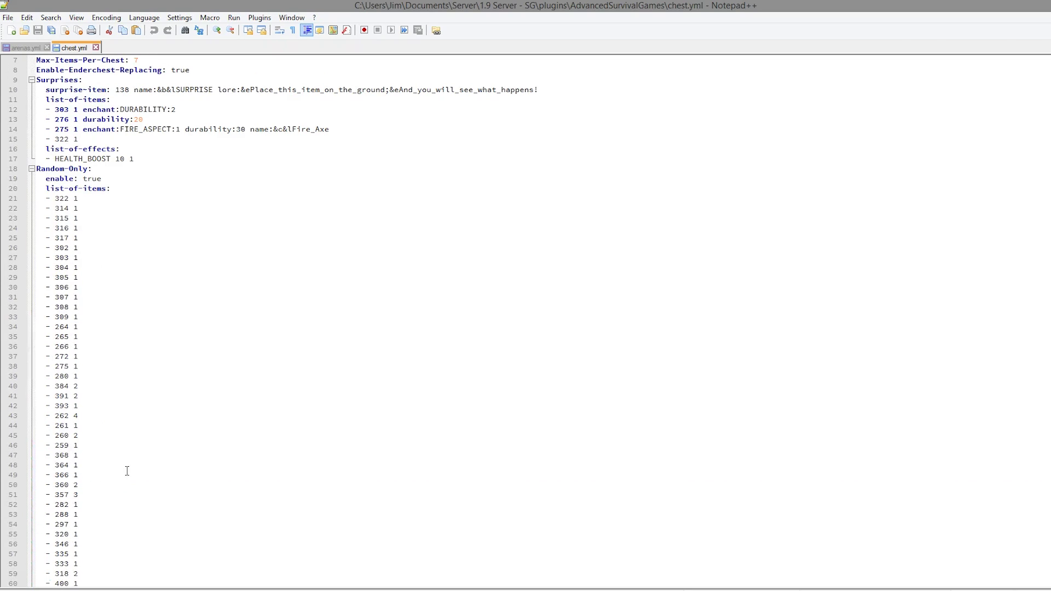
left_click_drag(145, 307, 10, 180)
left_click(42, 169)
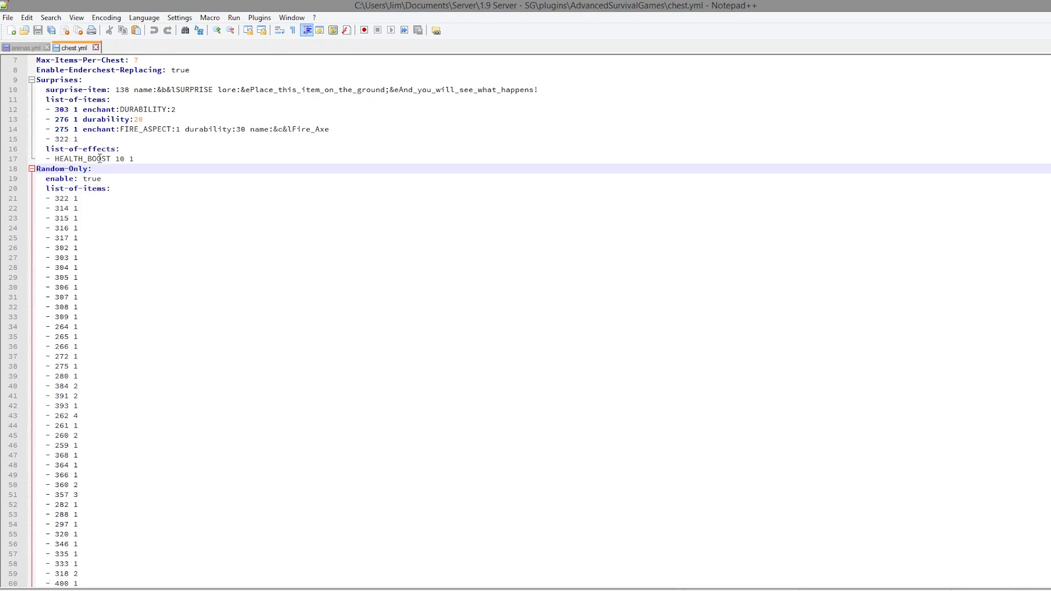
left_click_drag(82, 218, 75, 427)
scroll(161, 390, "up", 2)
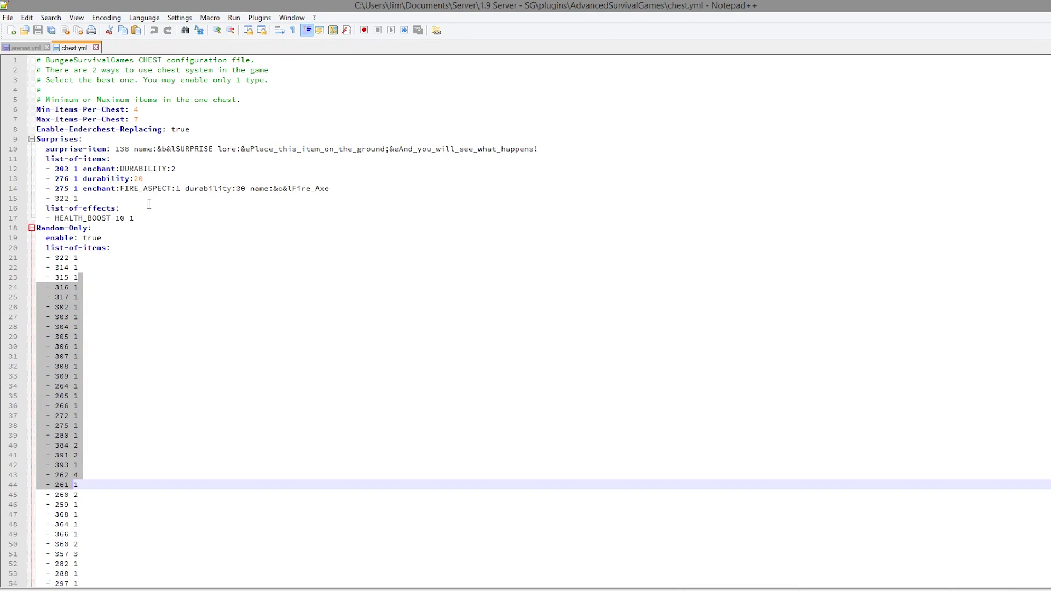
Highlight chest.yml's Surprises section, including item id 138 and its list of items
left_click_drag(37, 140, 89, 142)
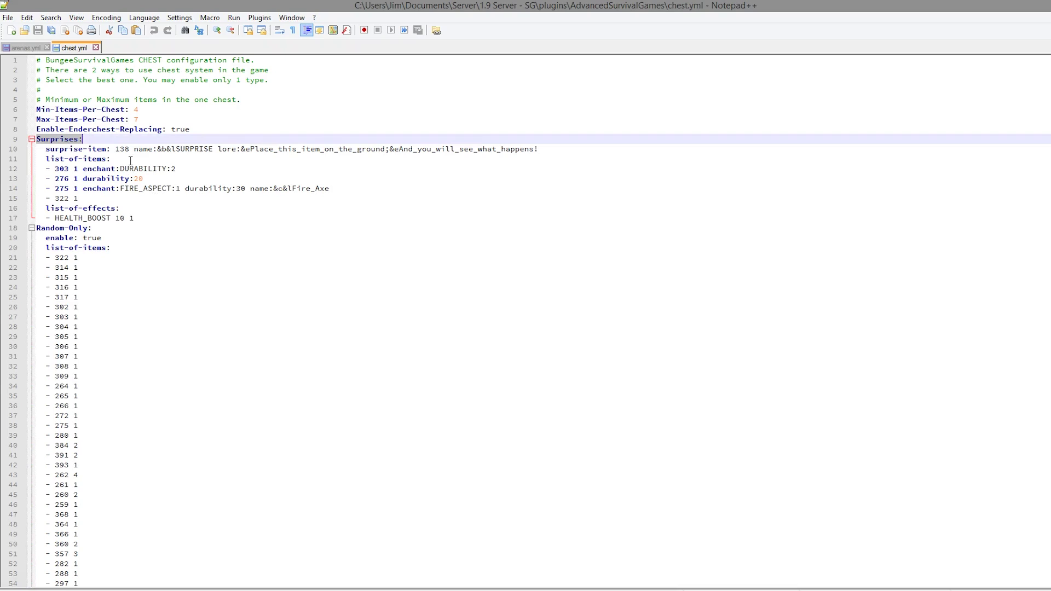
left_click_drag(175, 150, 386, 151)
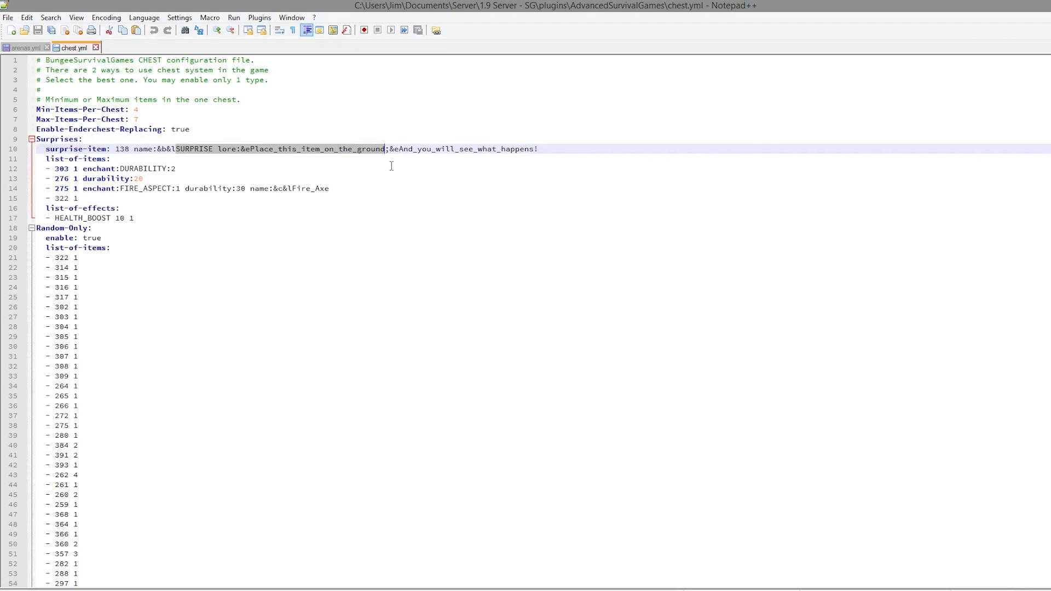
left_click_drag(143, 198, 36, 148)
left_click(163, 200)
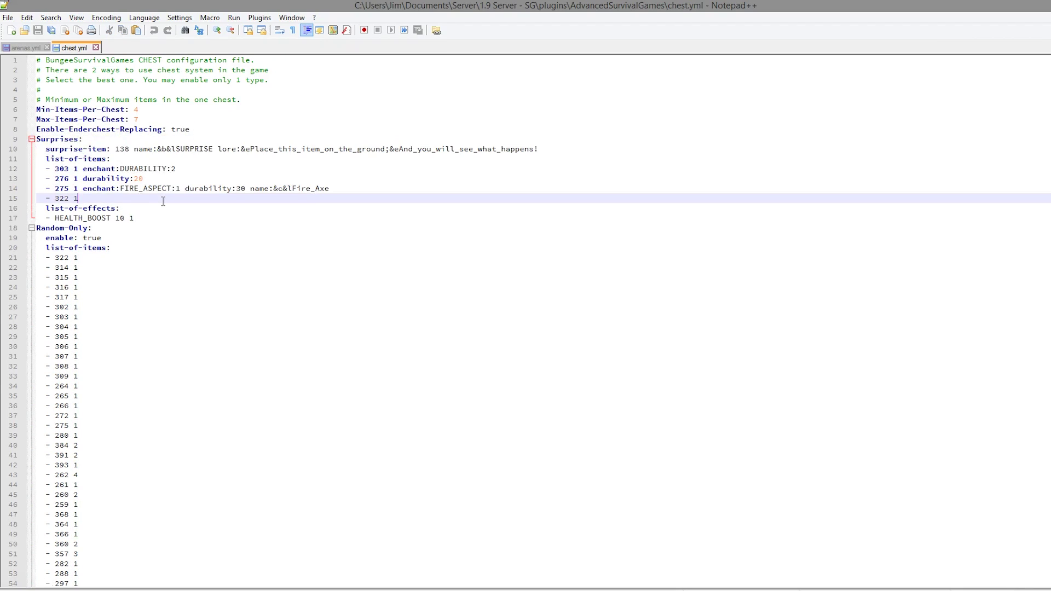
double_click(122, 149)
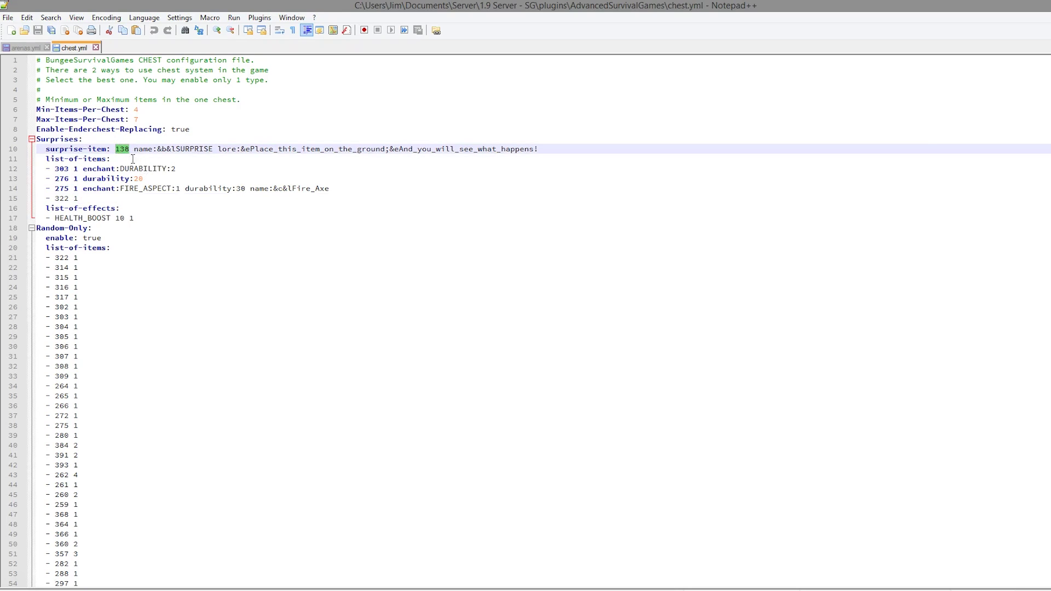
left_click_drag(140, 198, 4, 169)
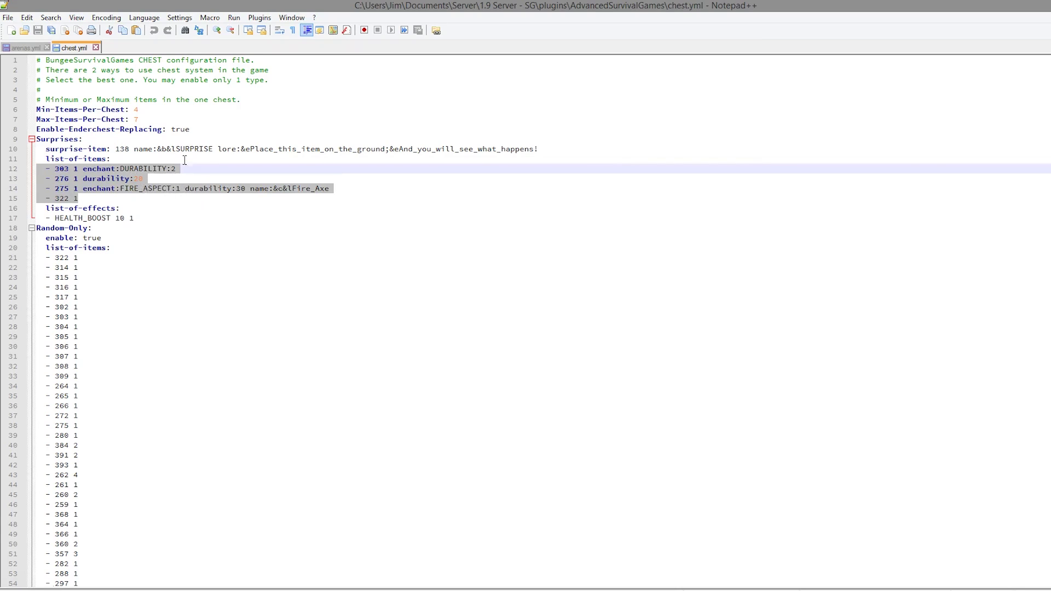
left_click(101, 189)
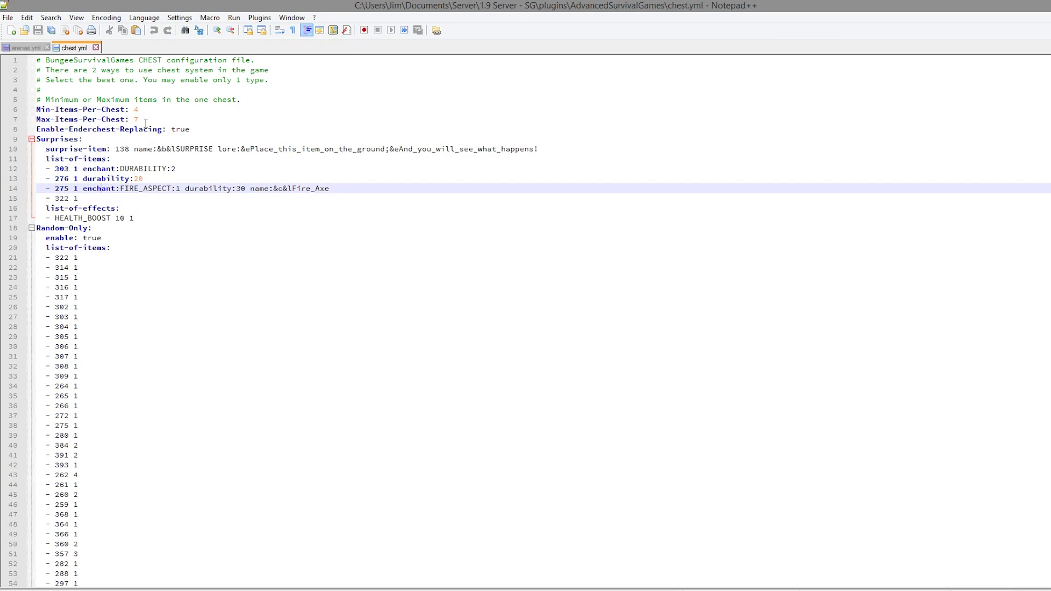
Delete the 7 after Max-Items-Per-Chest, leaving the value empty
left_click_drag(144, 116, 25, 112)
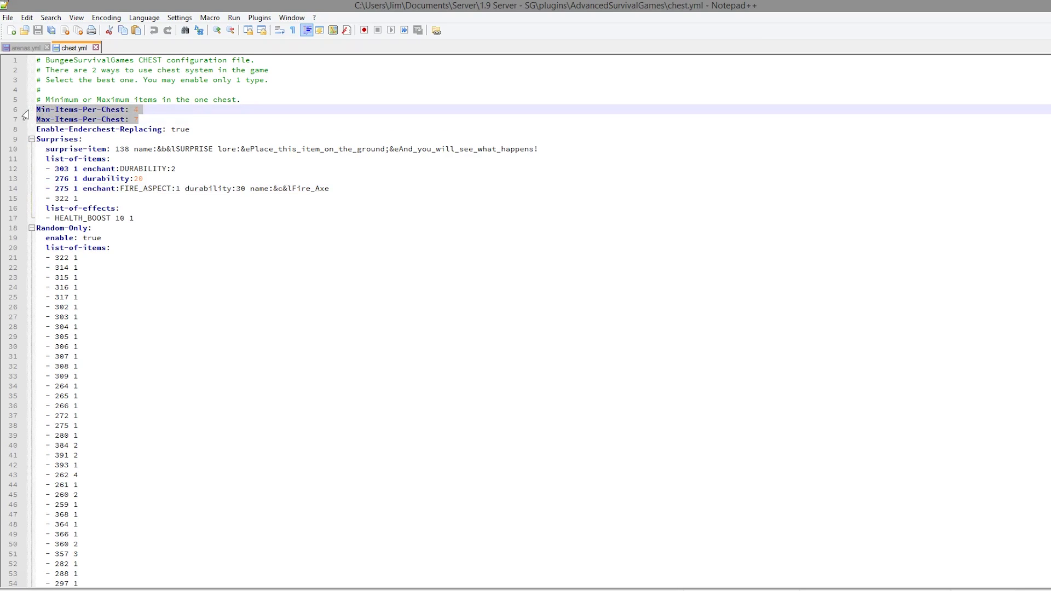
left_click(62, 109)
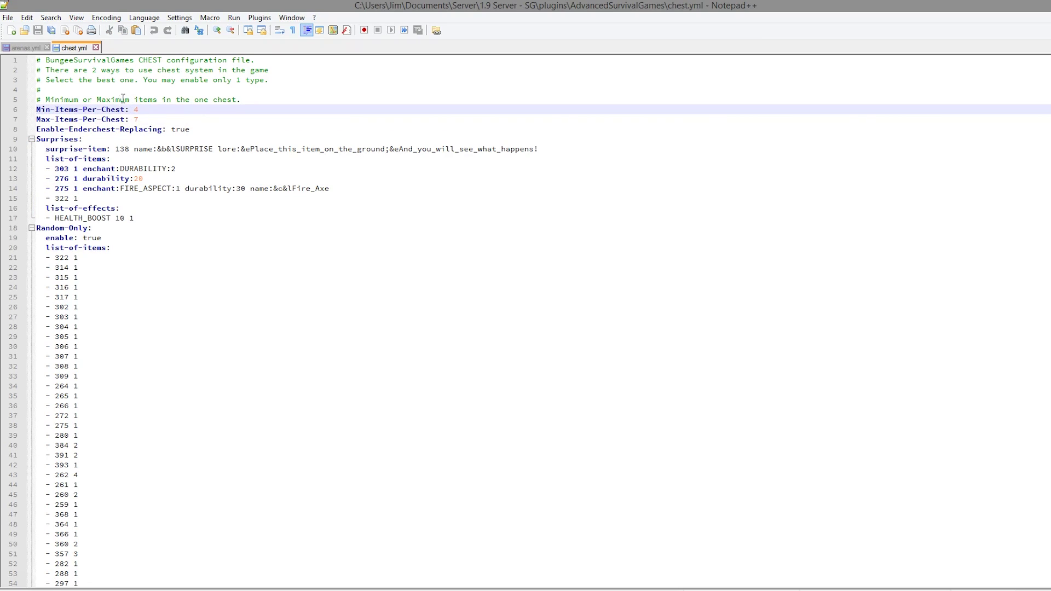
double_click(139, 120)
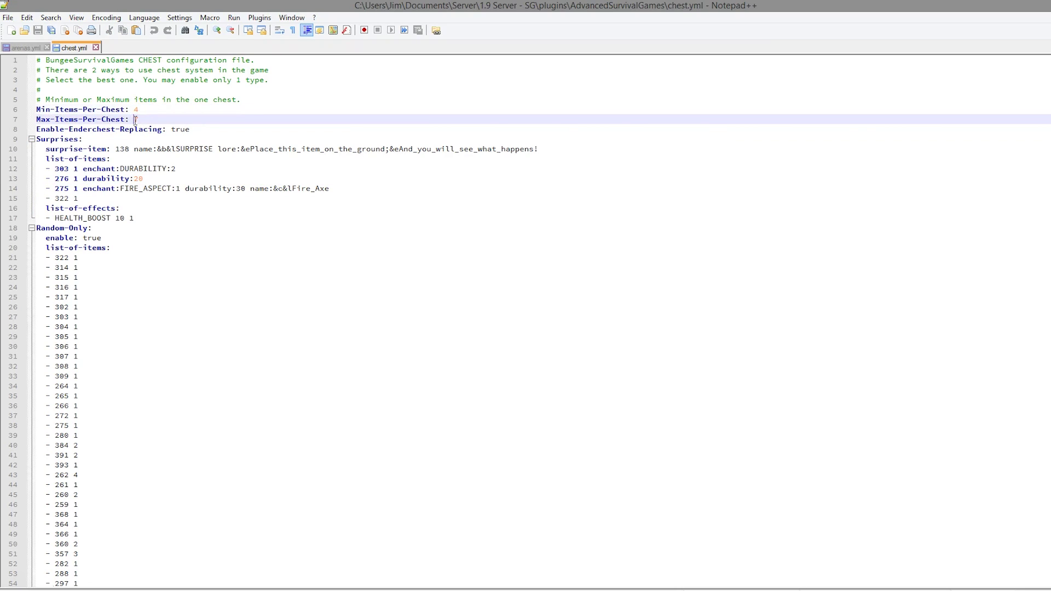
key("BackSpace")
Open config.yml and highlight its MySQL settings block
left_click(624, 257)
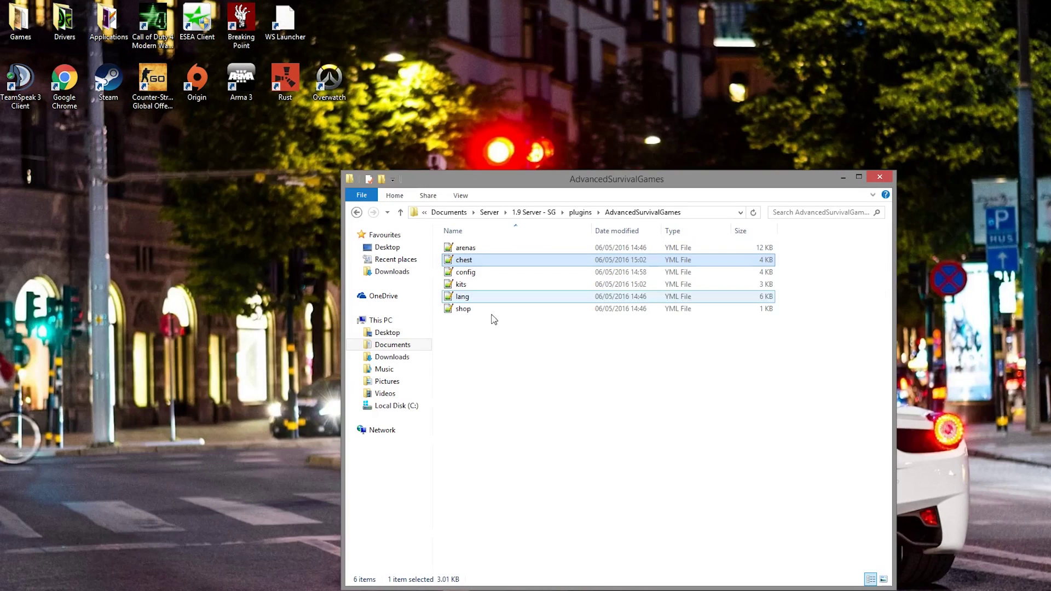
double_click(492, 274)
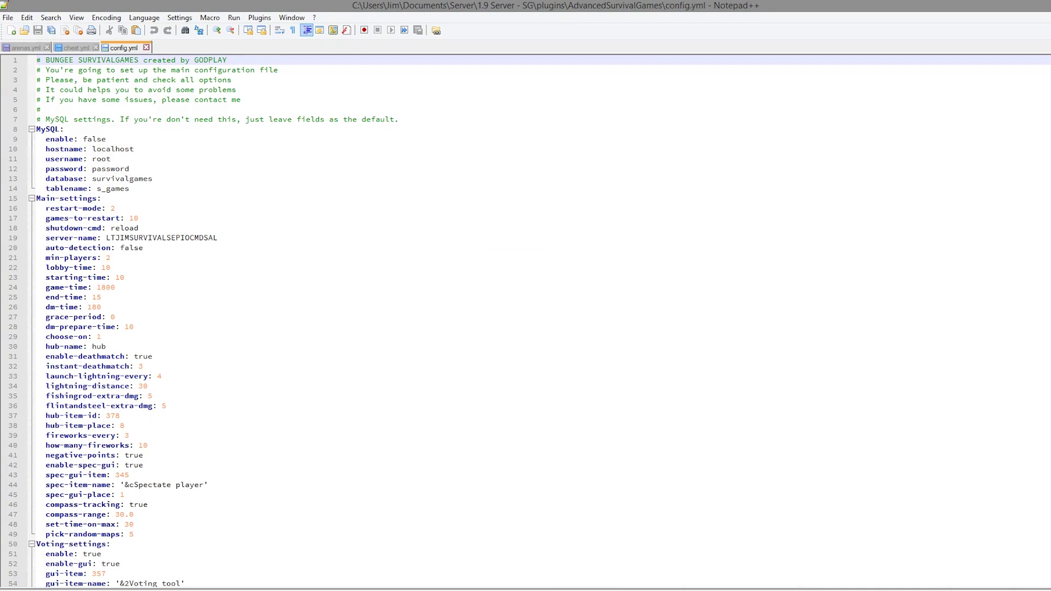
scroll(526, 323, "down", 20)
scroll(525, 323, "up", 20)
left_click_drag(213, 189, 13, 135)
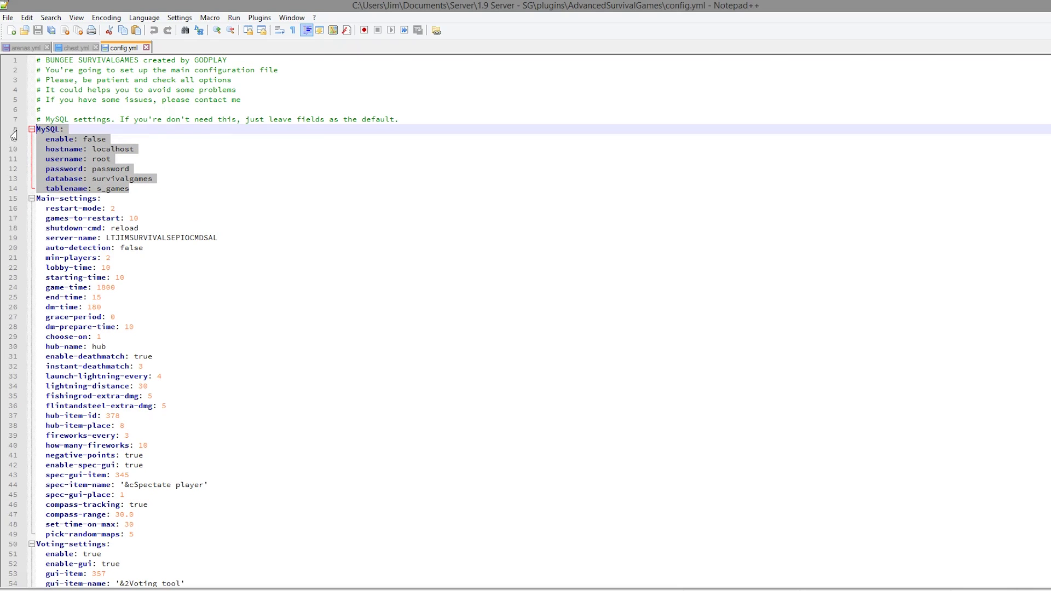
left_click(246, 211)
left_click_drag(162, 186, 34, 132)
Change the restart-mode value from 2 to 0
scroll(136, 187, "down", 2)
left_click(139, 168)
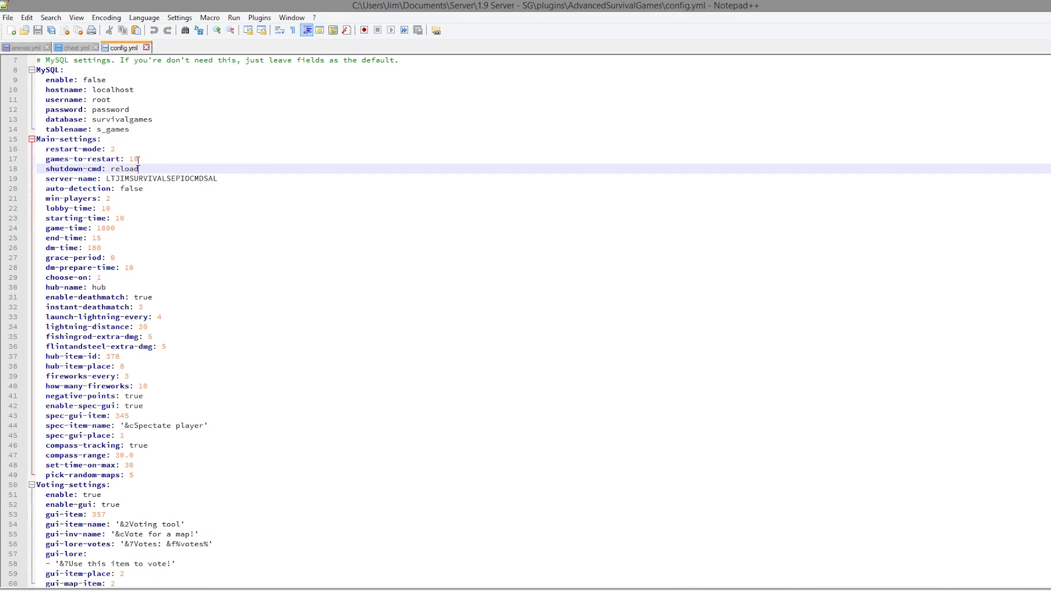
double_click(111, 146)
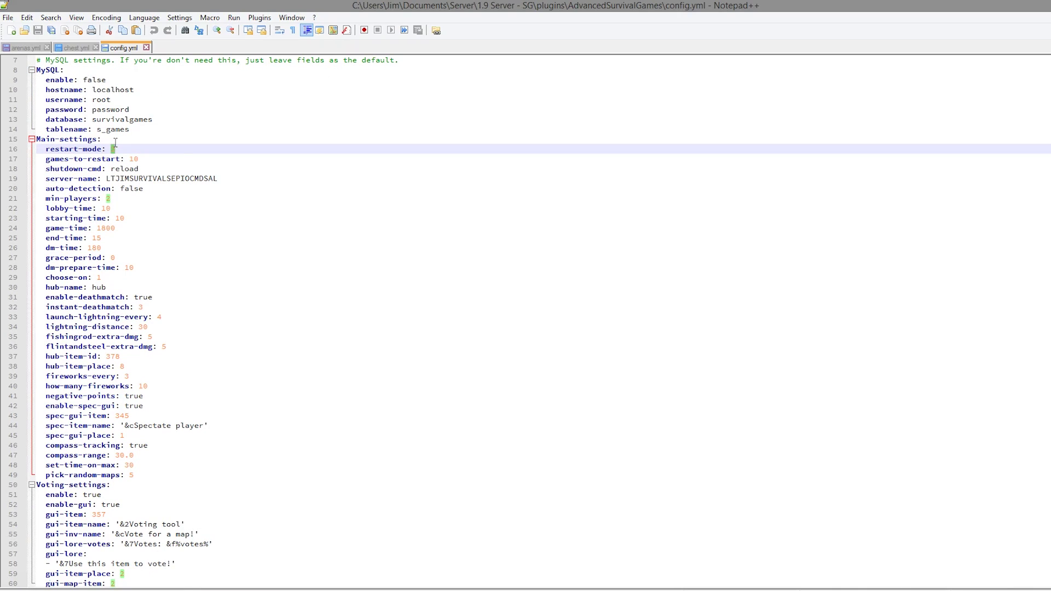
type("0")
left_click(222, 226)
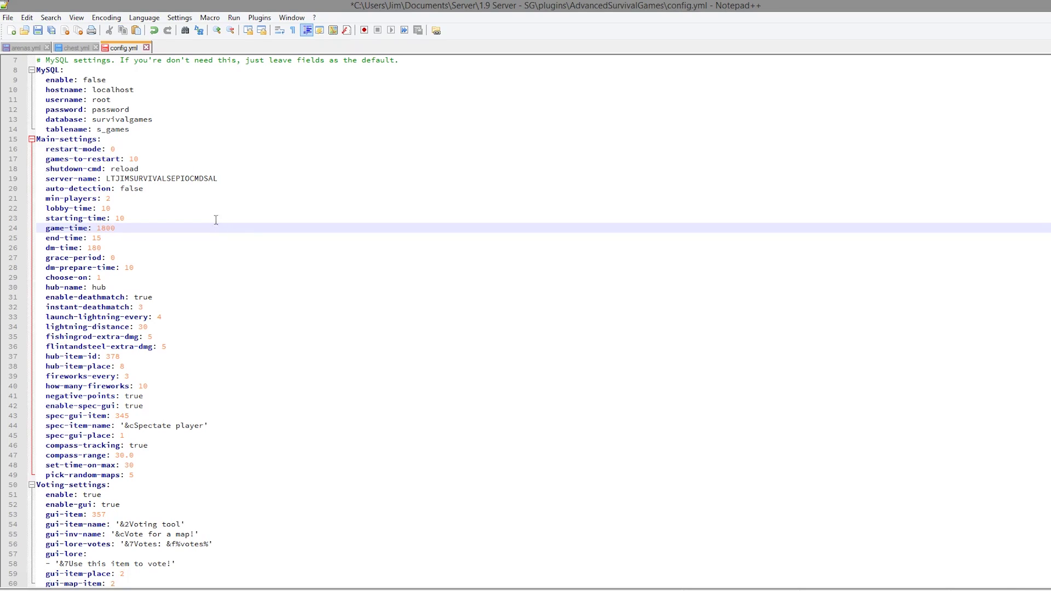
left_click_drag(116, 149, 74, 148)
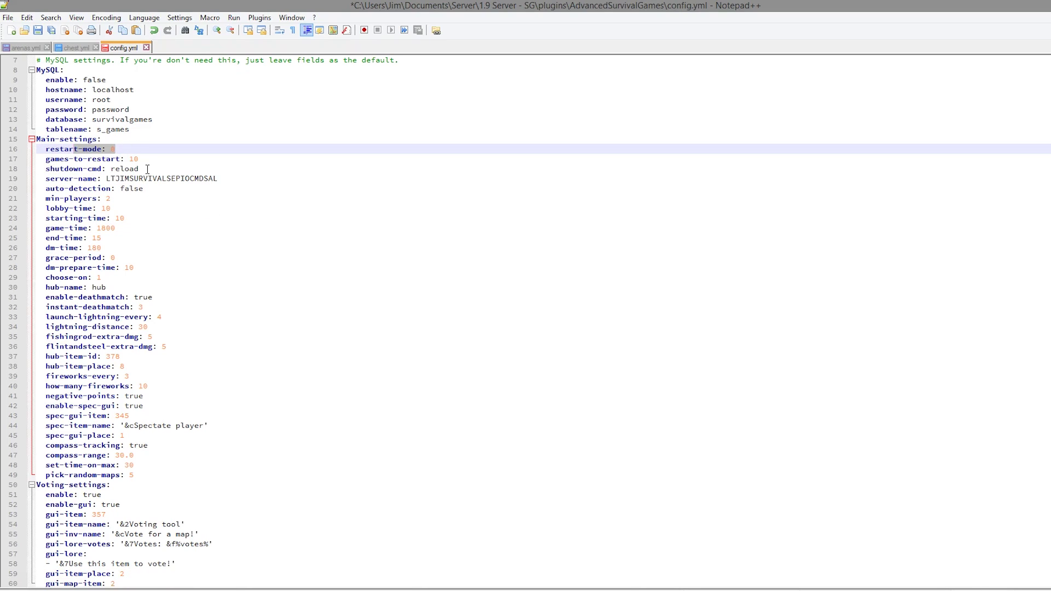
Replace the shutdown-cmd value reload with stop
left_click_drag(147, 170, 110, 169)
type("syto")
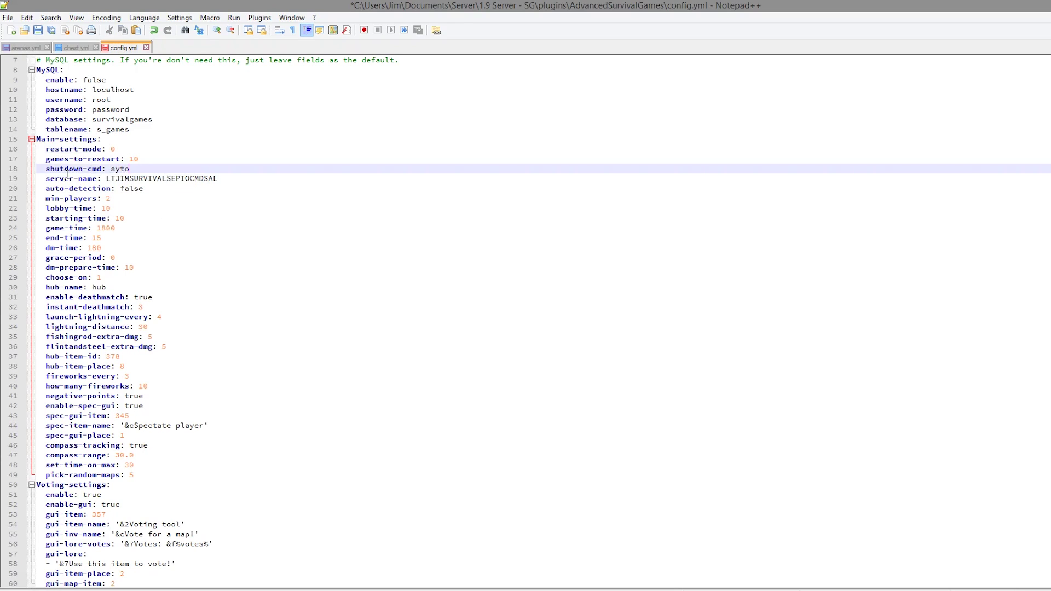
key("BackSpace")
key("BackSpace")
key("BackSpace")
type("rop")
key("BackSpace")
key("BackSpace")
key("BackSpace")
type("top")
Trim the end of the server name and review min-players and the timing settings
left_click_drag(116, 149, 86, 152)
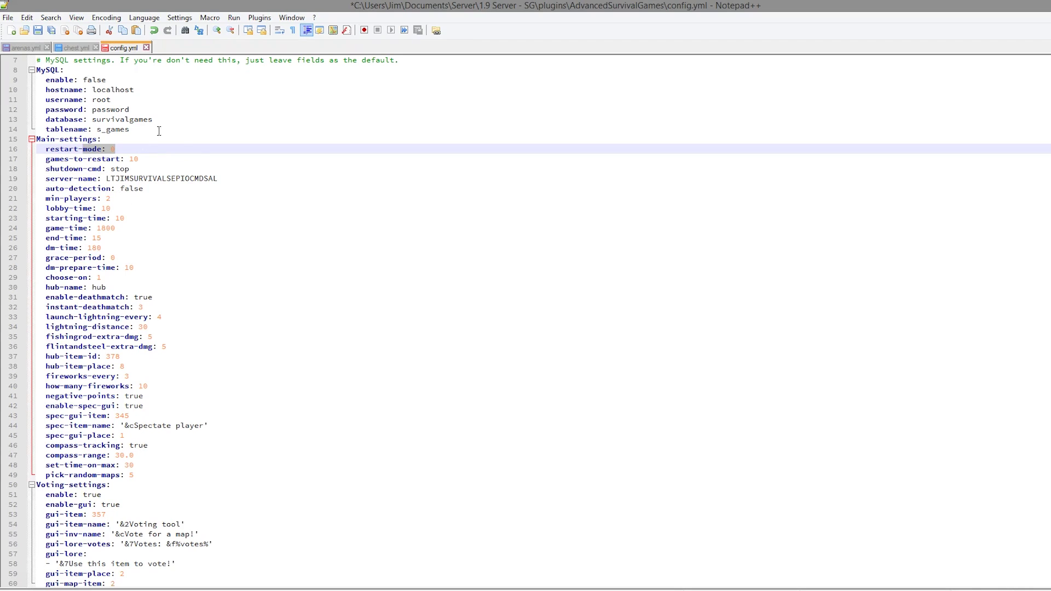
left_click_drag(217, 179, 168, 180)
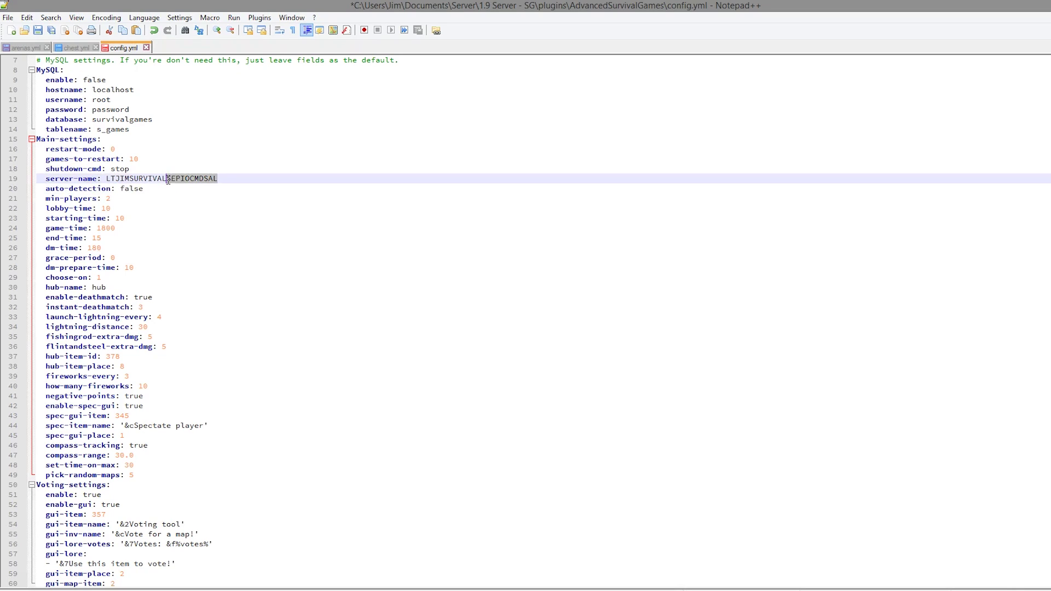
key("Delete")
left_click_drag(112, 199, 46, 199)
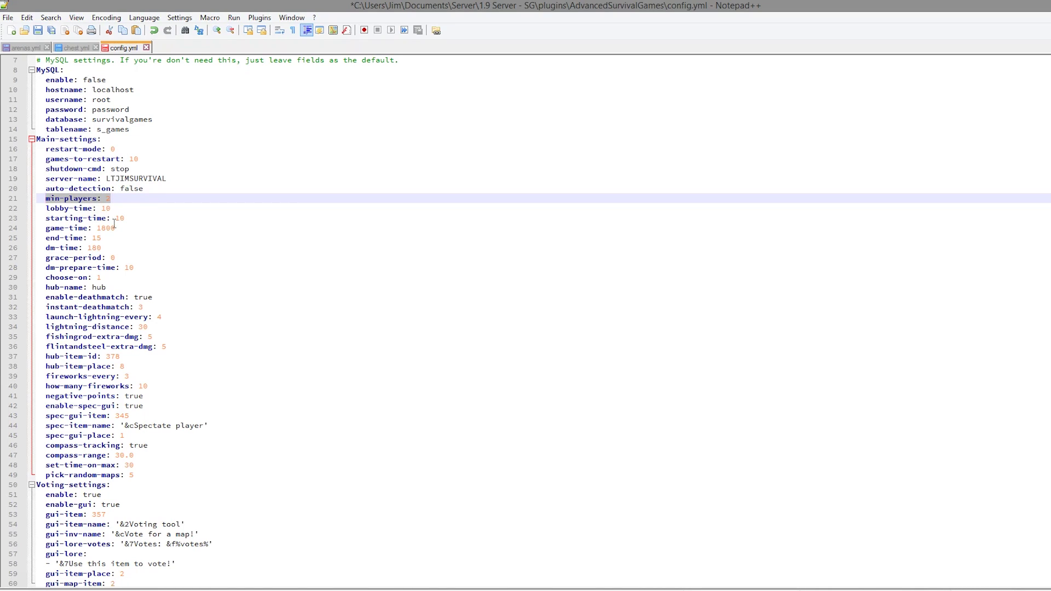
left_click_drag(136, 268, 5, 207)
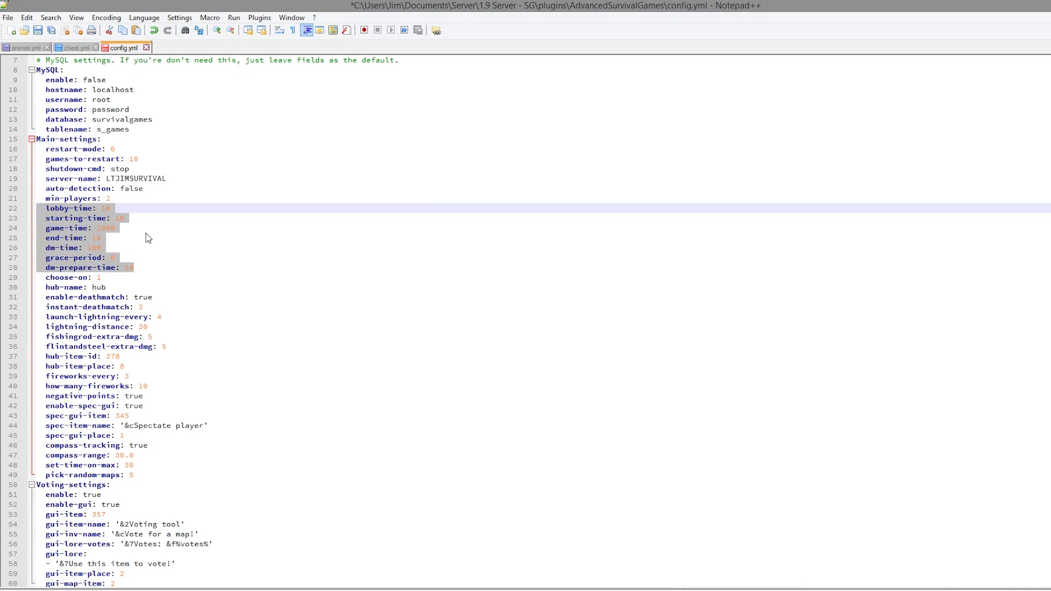
left_click(145, 251)
Change the grace-period value from 0 to 30
scroll(137, 277, "down", 4)
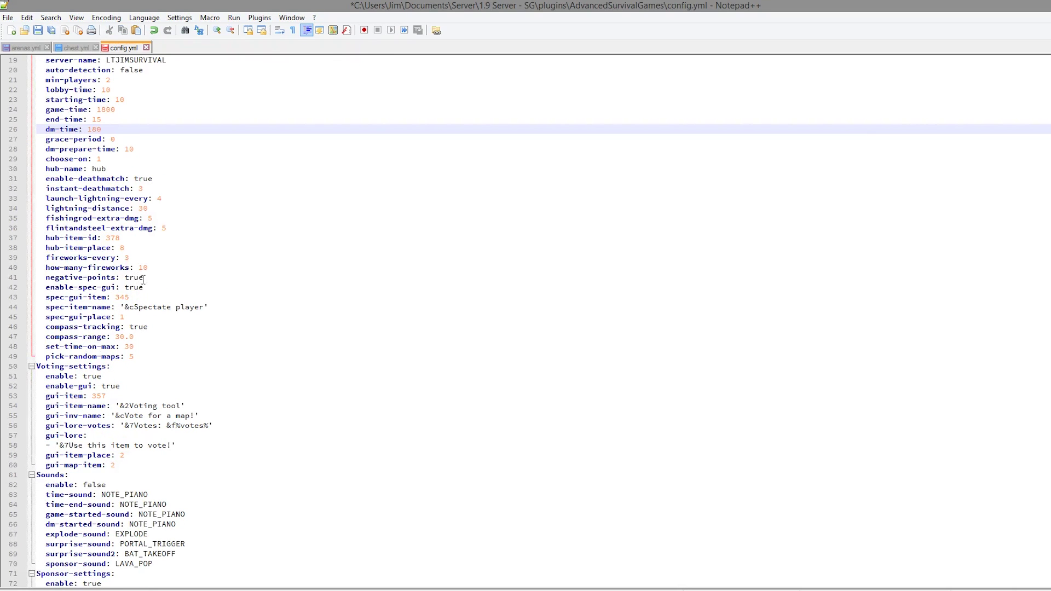
scroll(143, 279, "up", 6)
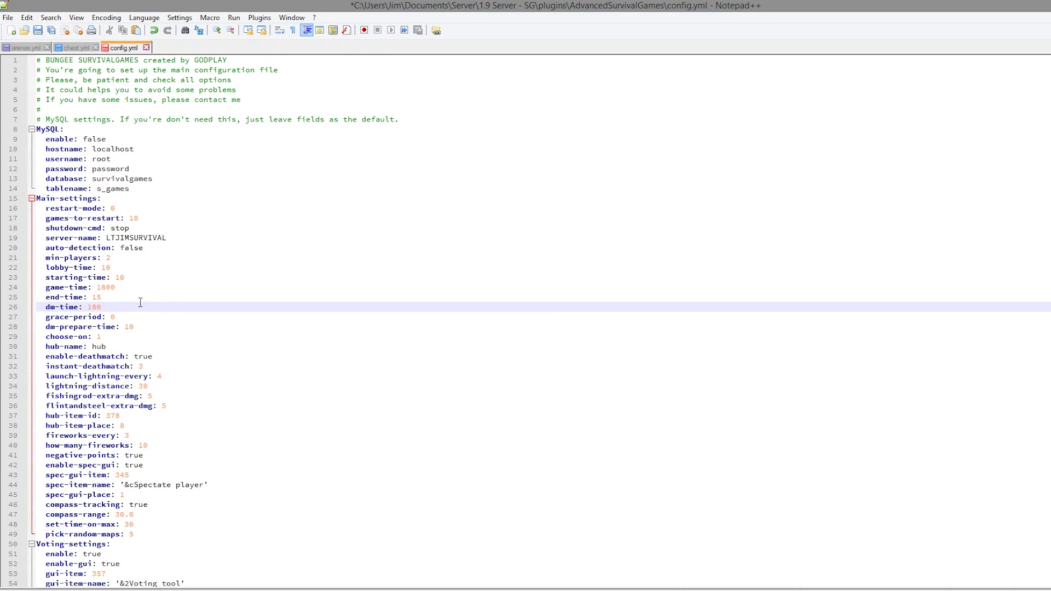
scroll(141, 303, "down", 2)
left_click_drag(138, 275, 46, 240)
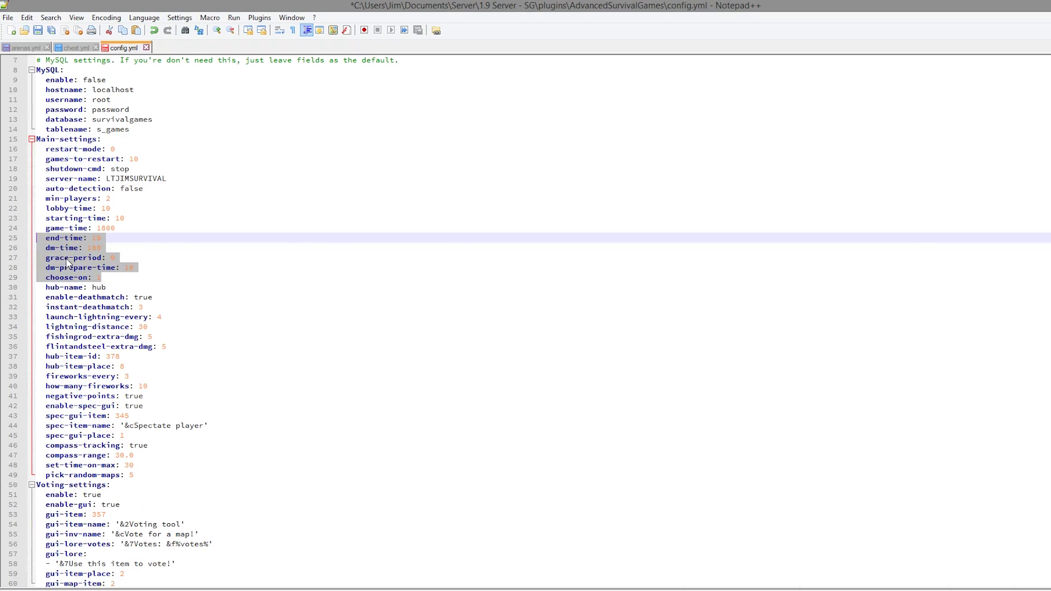
left_click(136, 275)
left_click(116, 259)
double_click(111, 258)
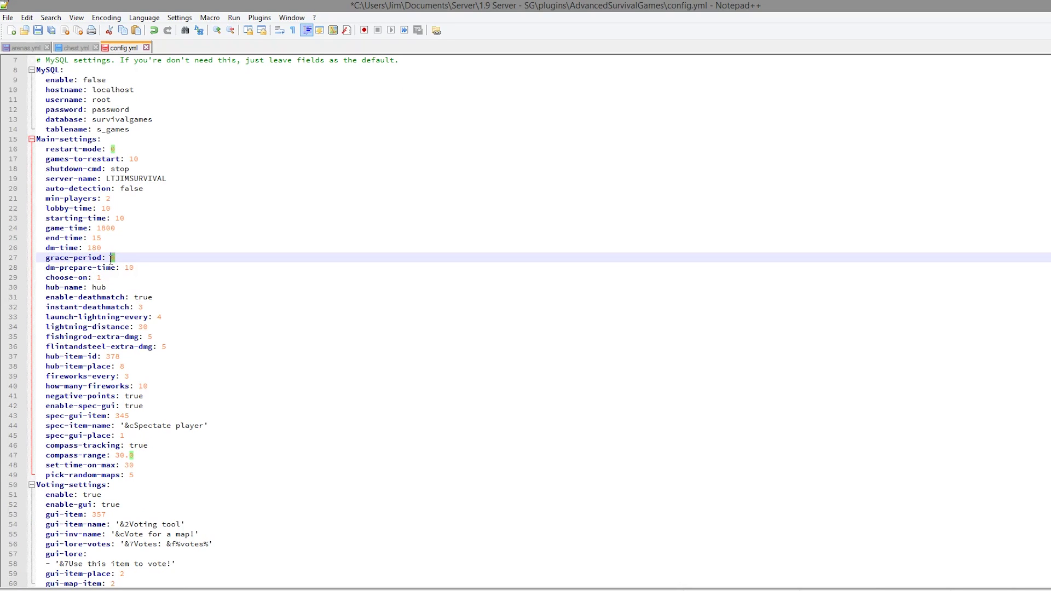
key("Left")
type("3")
left_click(176, 368)
scroll(175, 368, "down", 2)
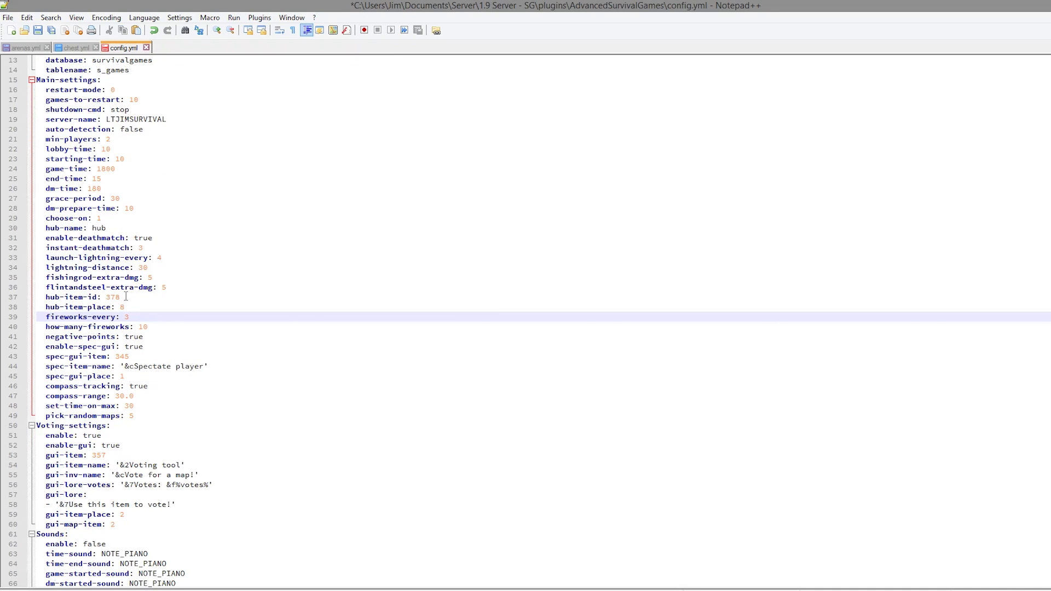
left_click_drag(167, 287, 4, 268)
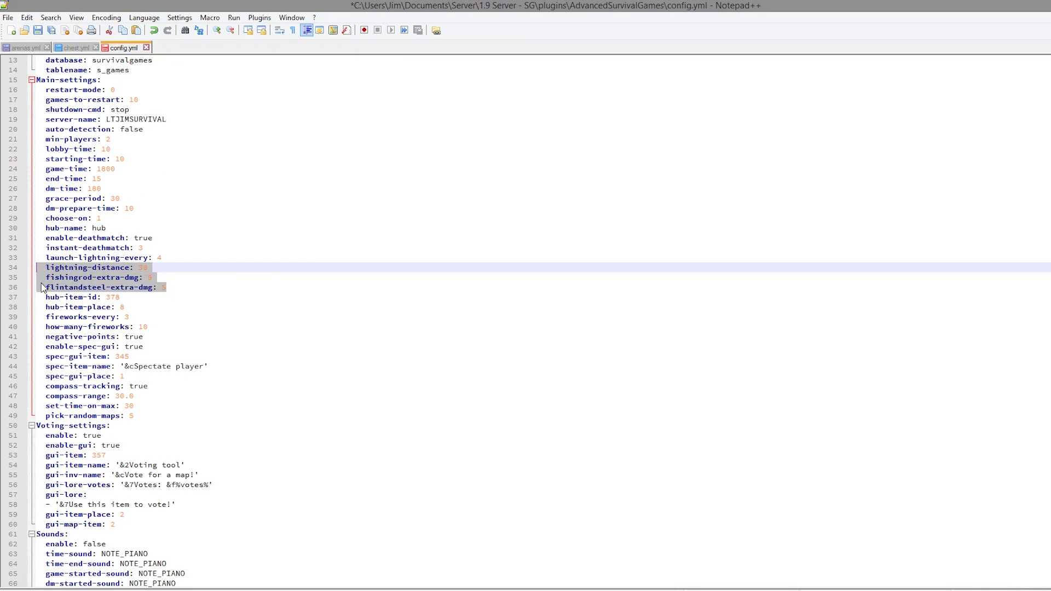
left_click(93, 274)
left_click_drag(84, 256, 143, 258)
left_click(171, 256)
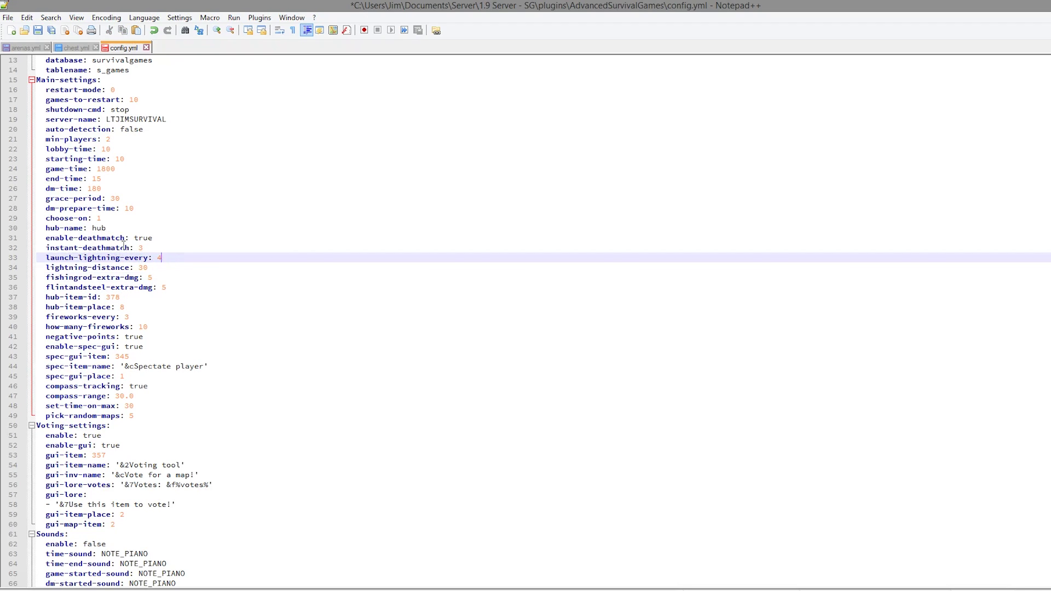
double_click(141, 248)
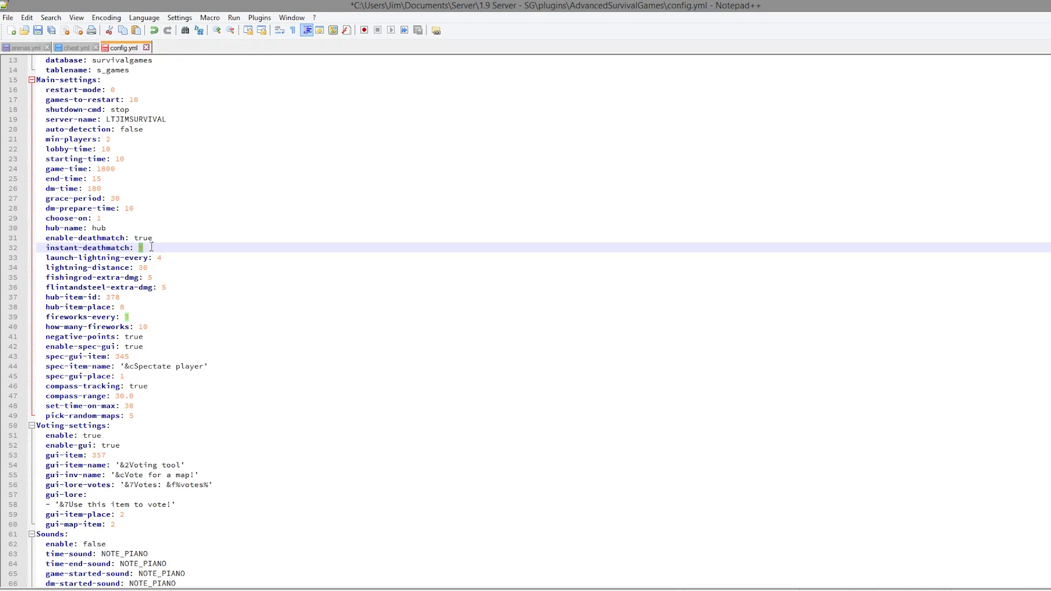
left_click_drag(154, 238, 110, 235)
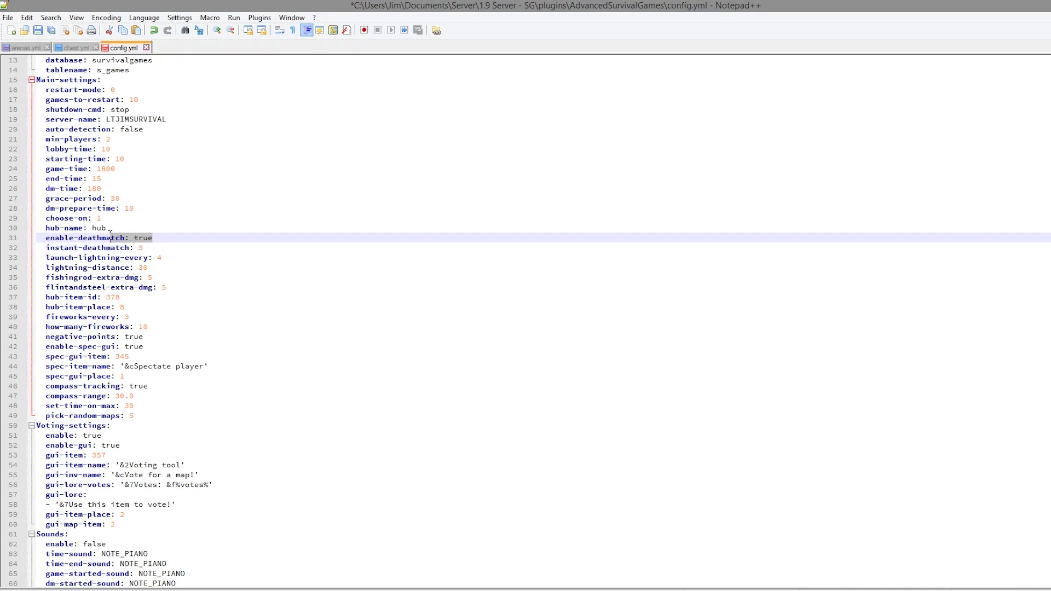
scroll(121, 238, "down", 3)
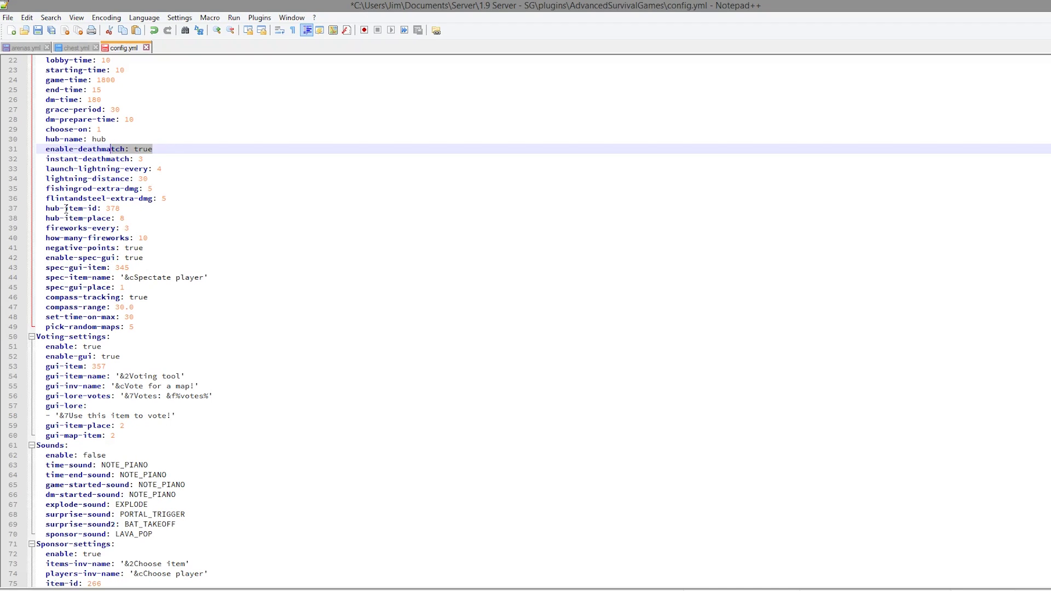
left_click_drag(66, 208, 90, 246)
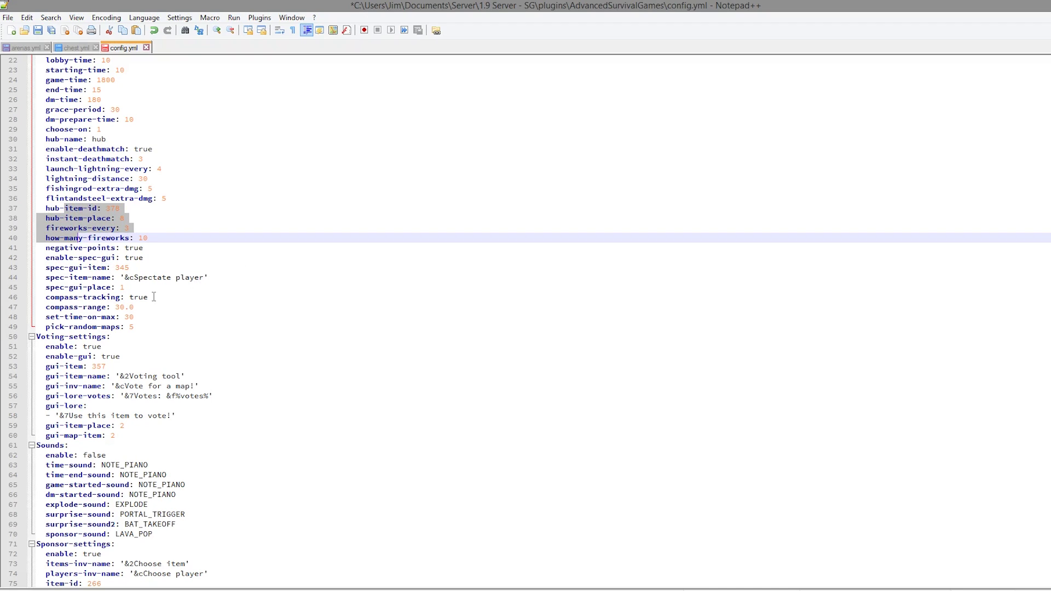
left_click_drag(126, 287, 15, 265)
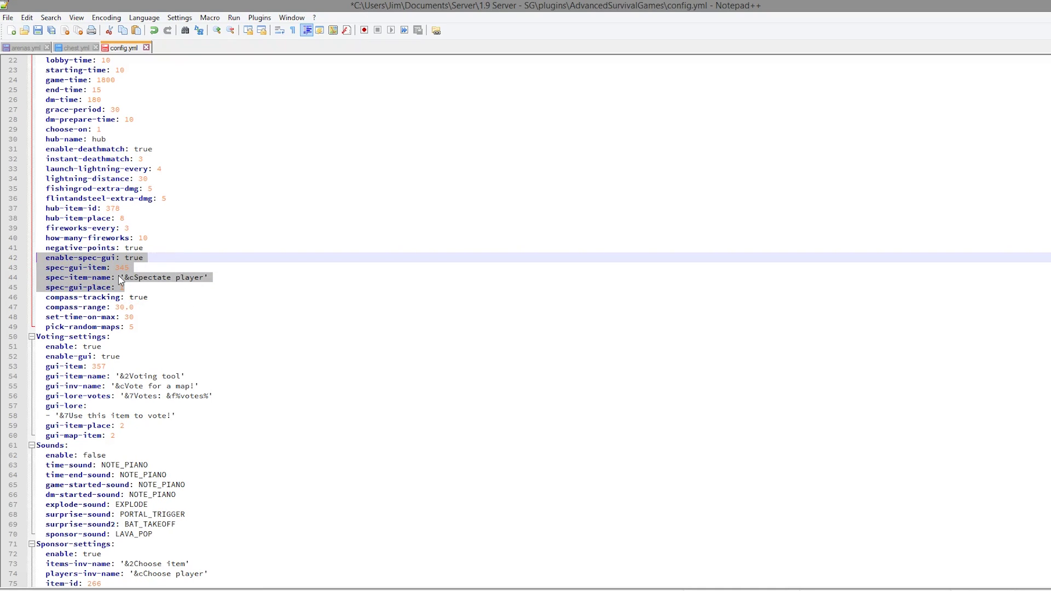
Review the Voting-settings, including gui-item 357 and the inventory name
scroll(116, 275, "down", 3)
left_click_drag(211, 347, 15, 257)
scroll(158, 382, "down", 2)
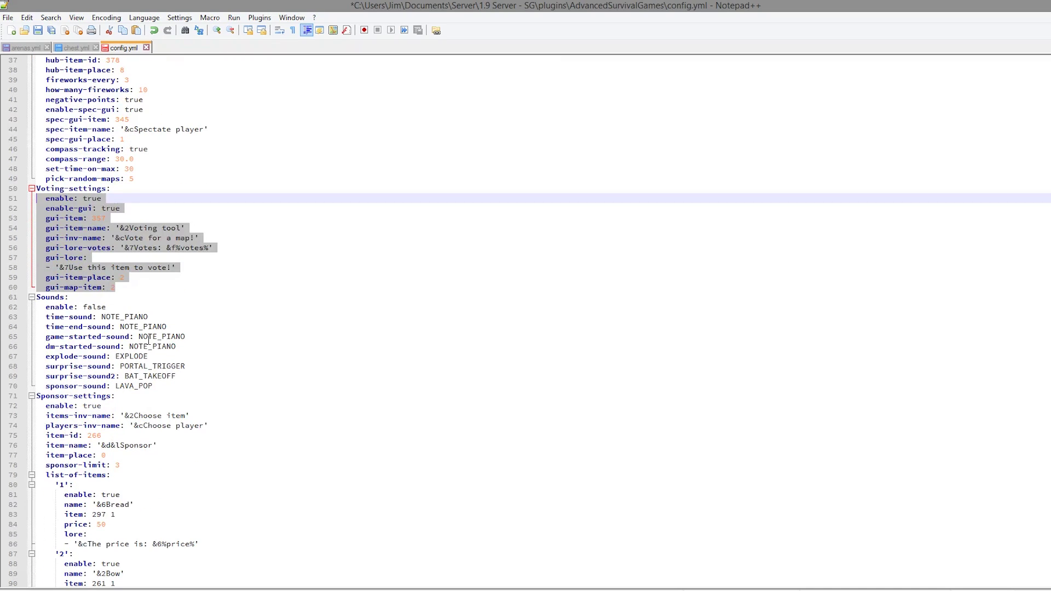
left_click(133, 308)
double_click(94, 218)
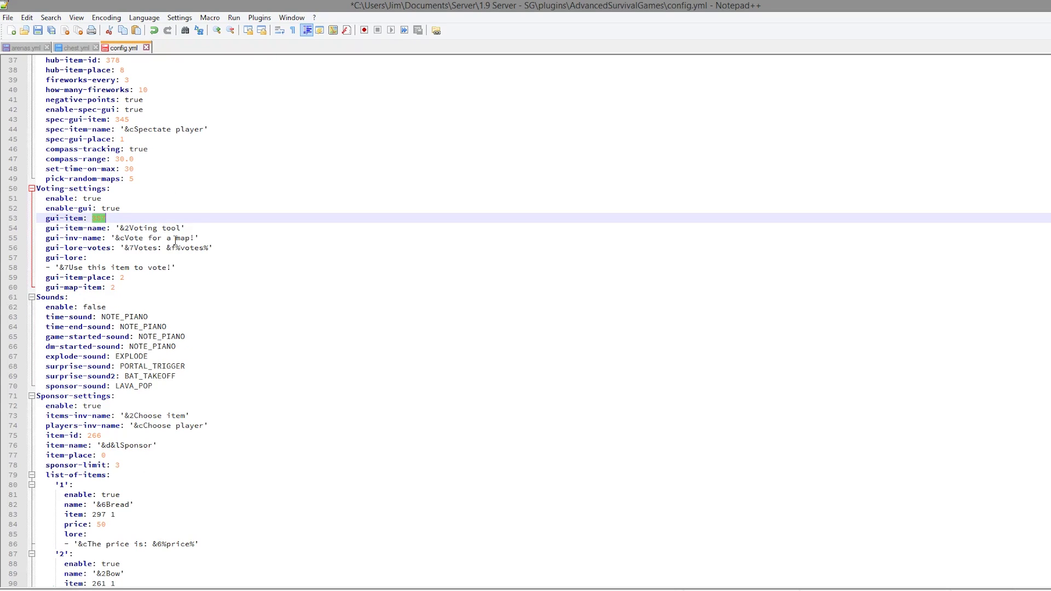
left_click_drag(213, 248, 36, 229)
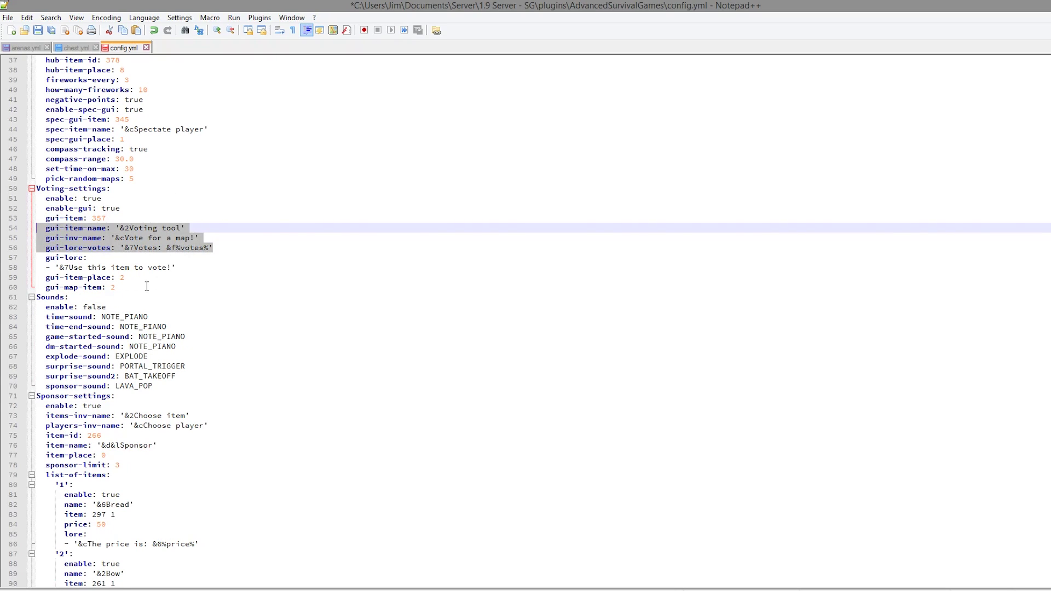
scroll(146, 286, "down", 5)
Change the Sounds enable value from false to true and save config.yml
left_click_drag(192, 239, 36, 159)
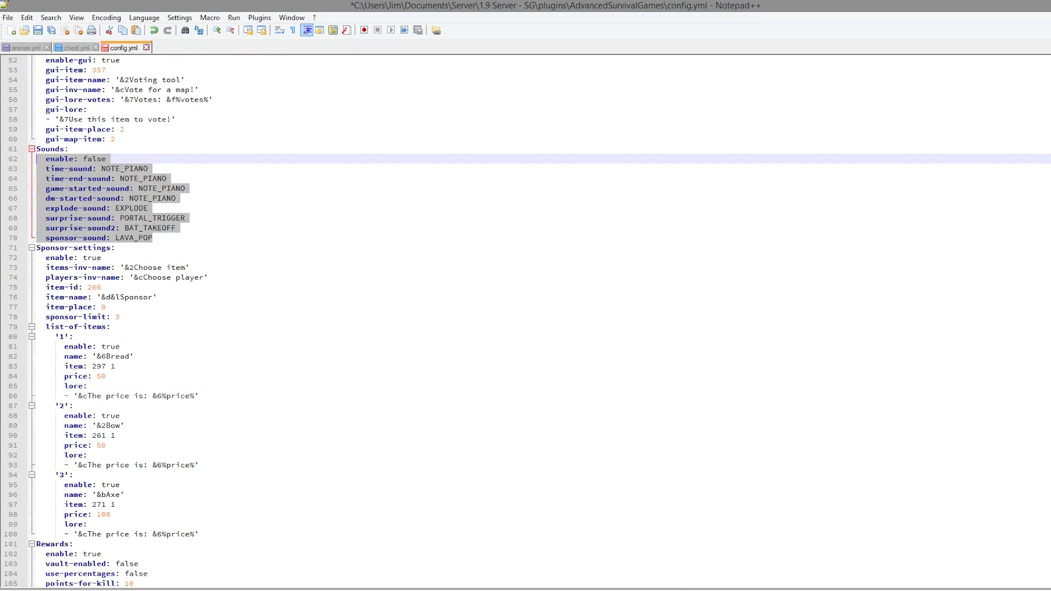
left_click(134, 198)
left_click_drag(133, 161, 101, 168)
double_click(91, 159)
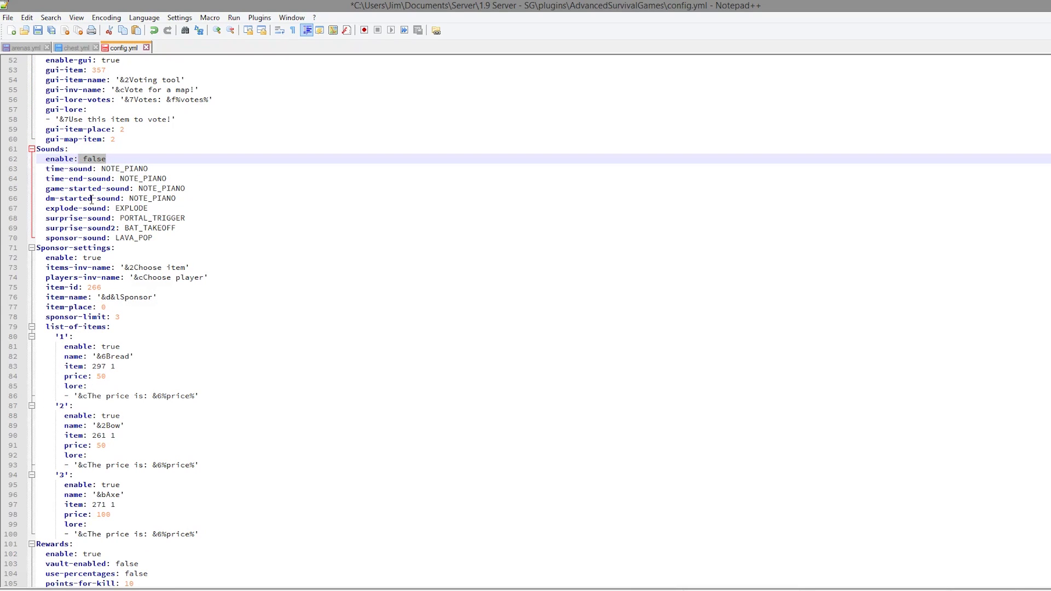
type("true")
key("ctrl+s")
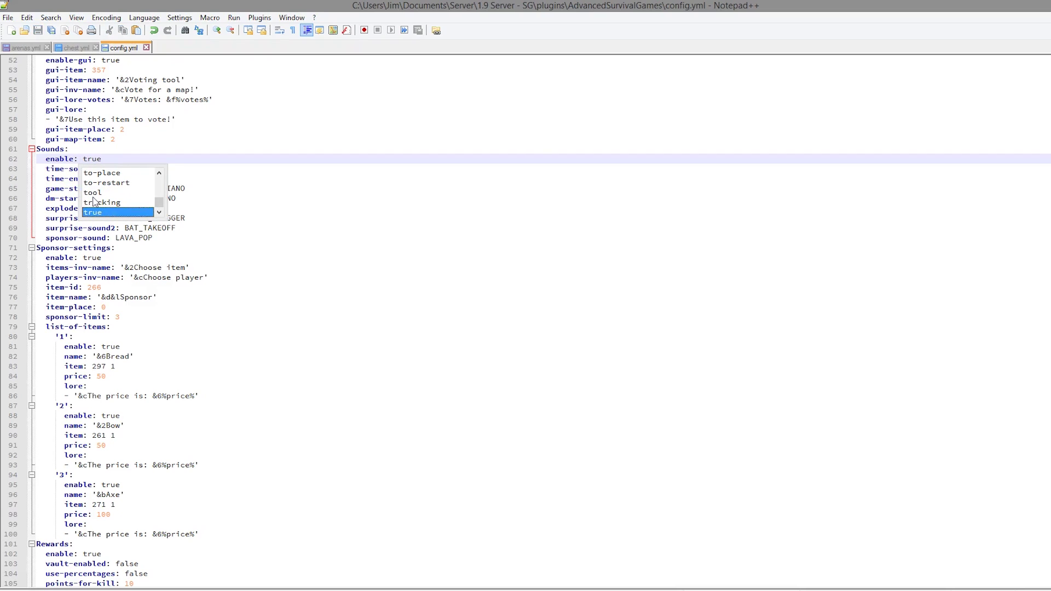
left_click(260, 183)
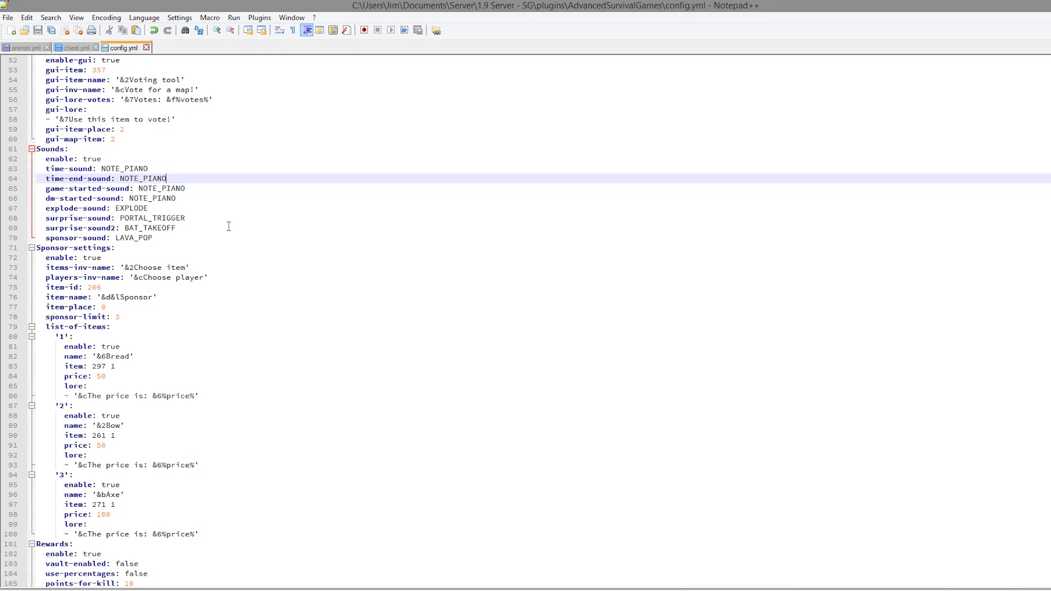
scroll(166, 280, "down", 5)
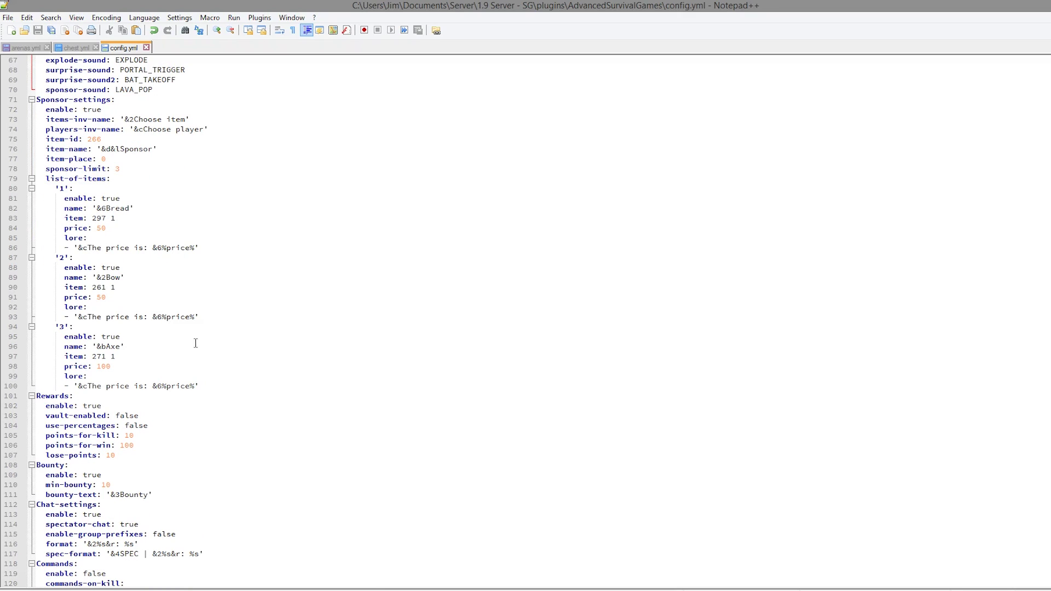
left_click_drag(194, 343, 51, 143)
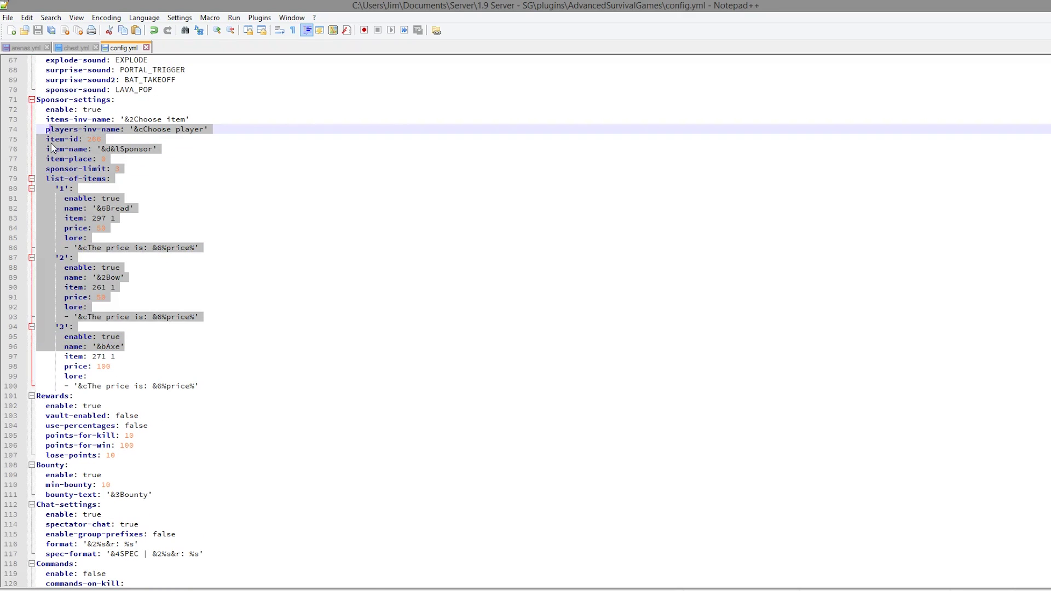
left_click(145, 219)
left_click_drag(227, 249, 38, 180)
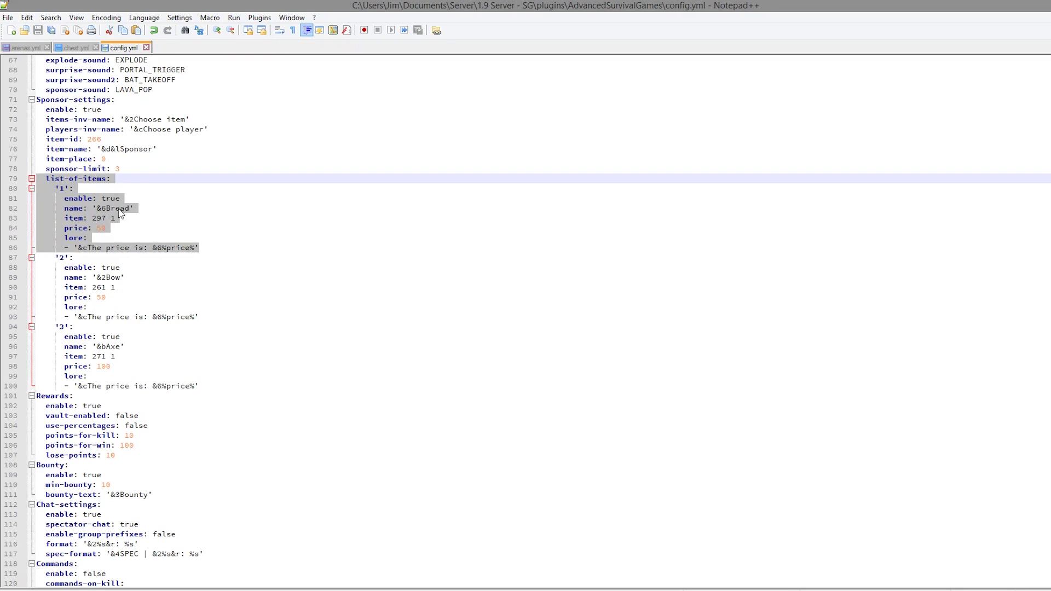
scroll(153, 341, "up", 2)
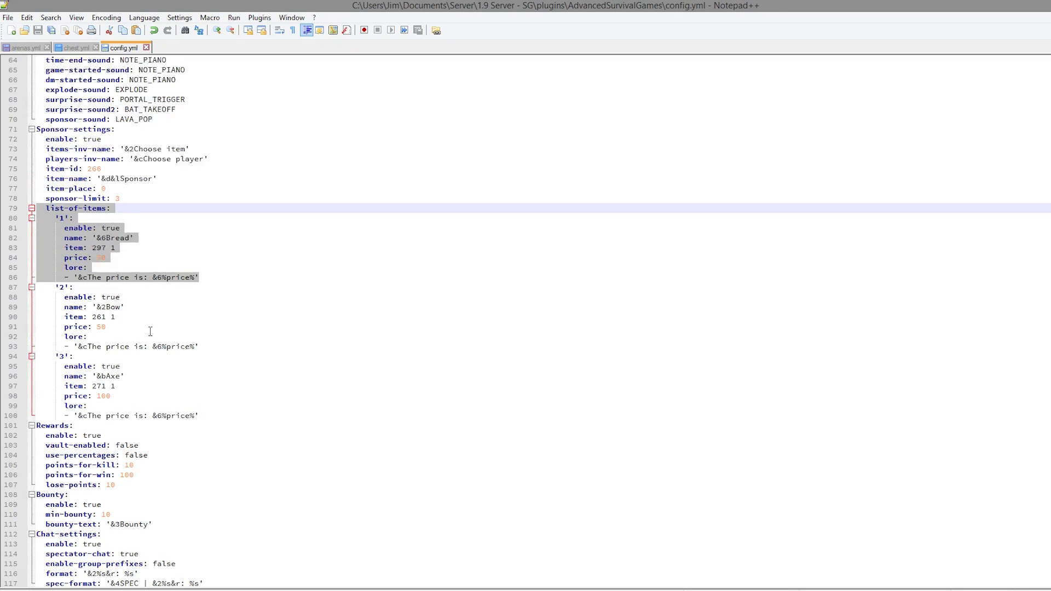
left_click(148, 257)
scroll(147, 246, "down", 8)
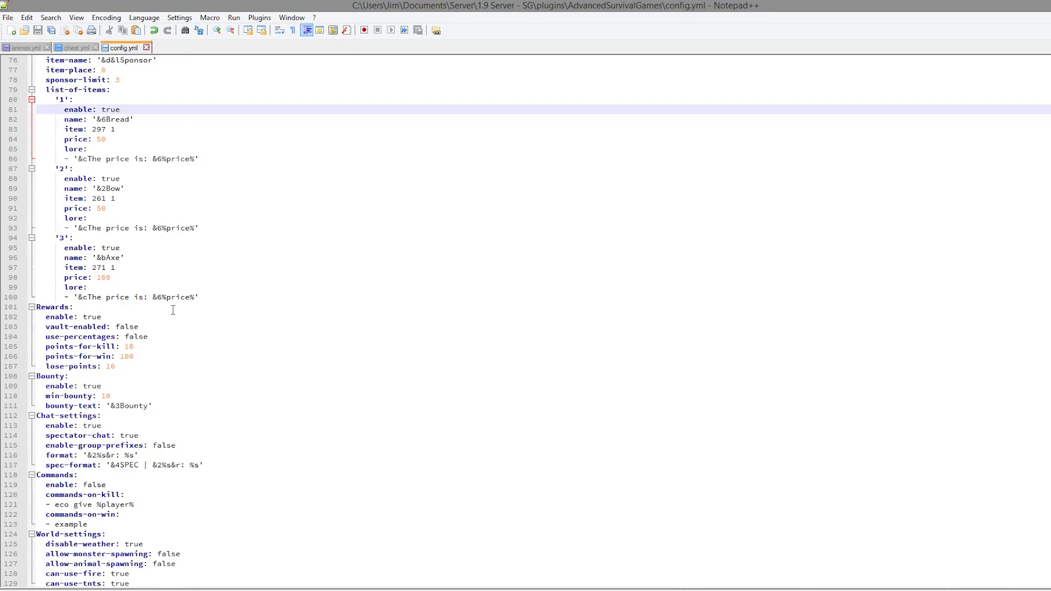
scroll(189, 333, "down", 1)
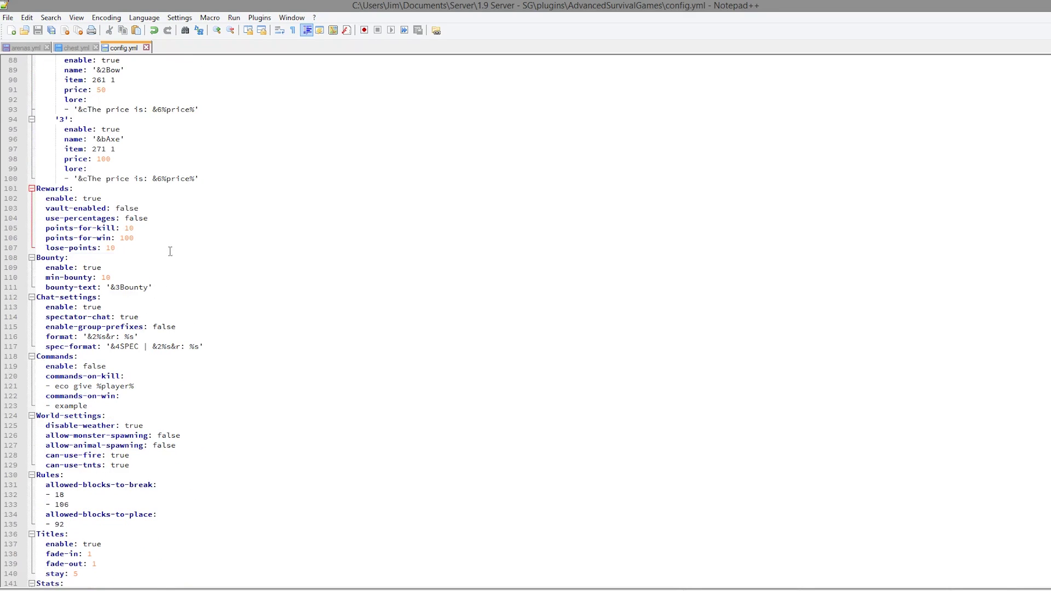
left_click_drag(159, 249, 18, 189)
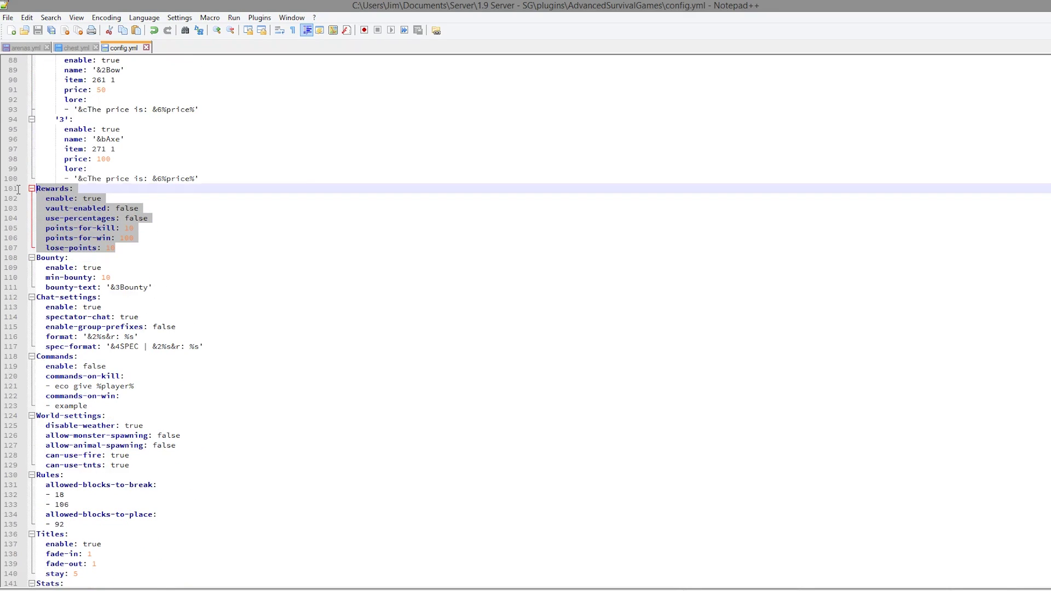
left_click(148, 237)
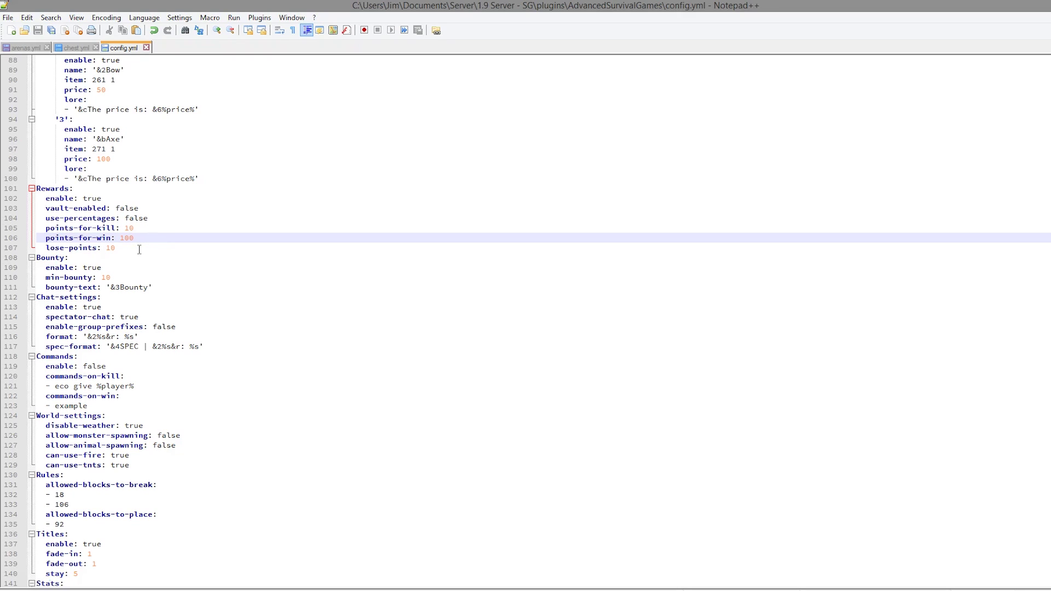
scroll(173, 265, "down", 2)
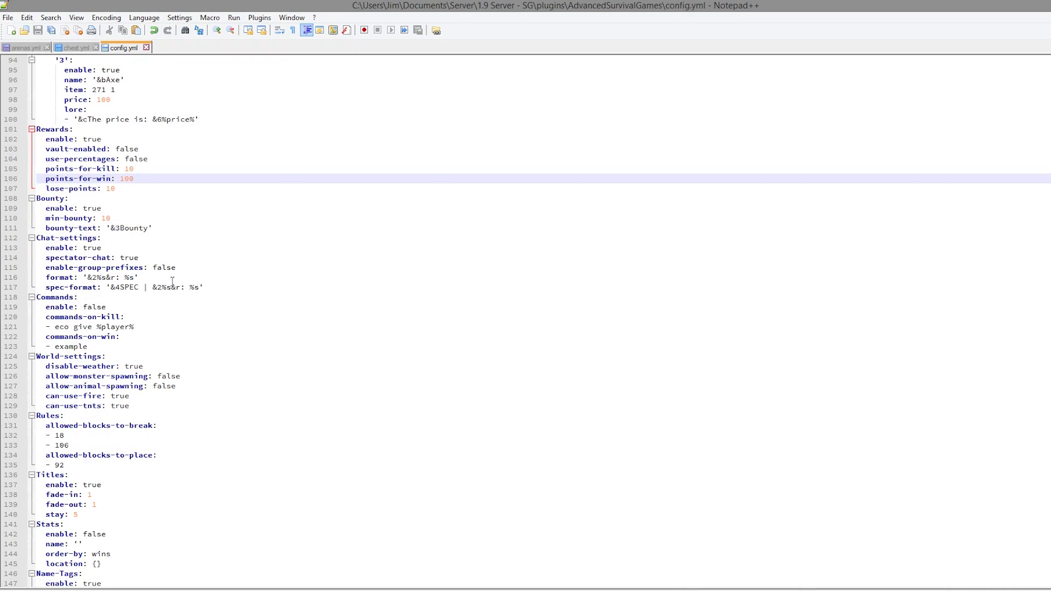
left_click_drag(196, 237, 12, 210)
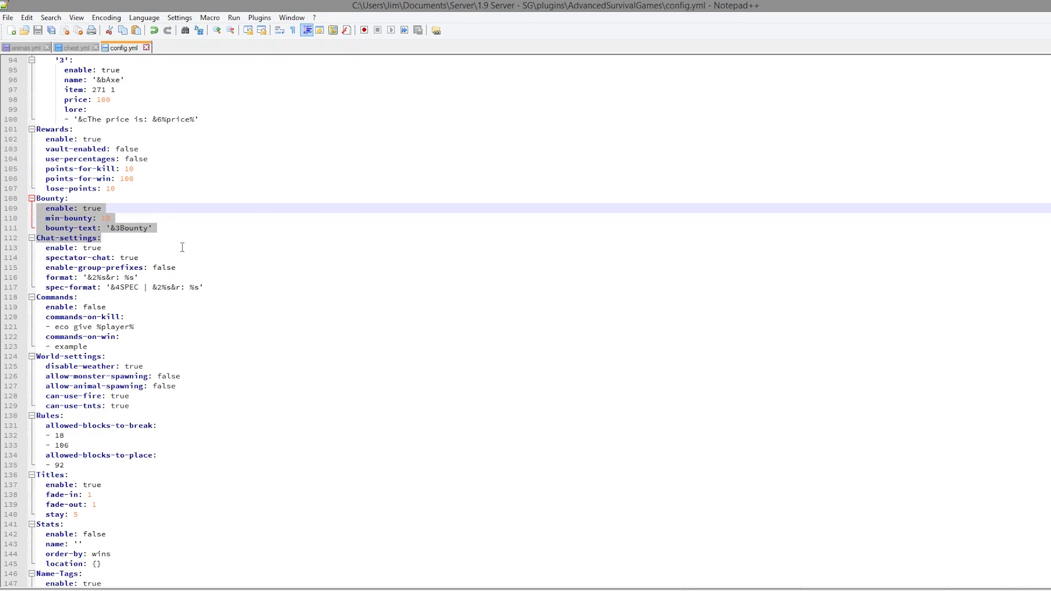
left_click(121, 219)
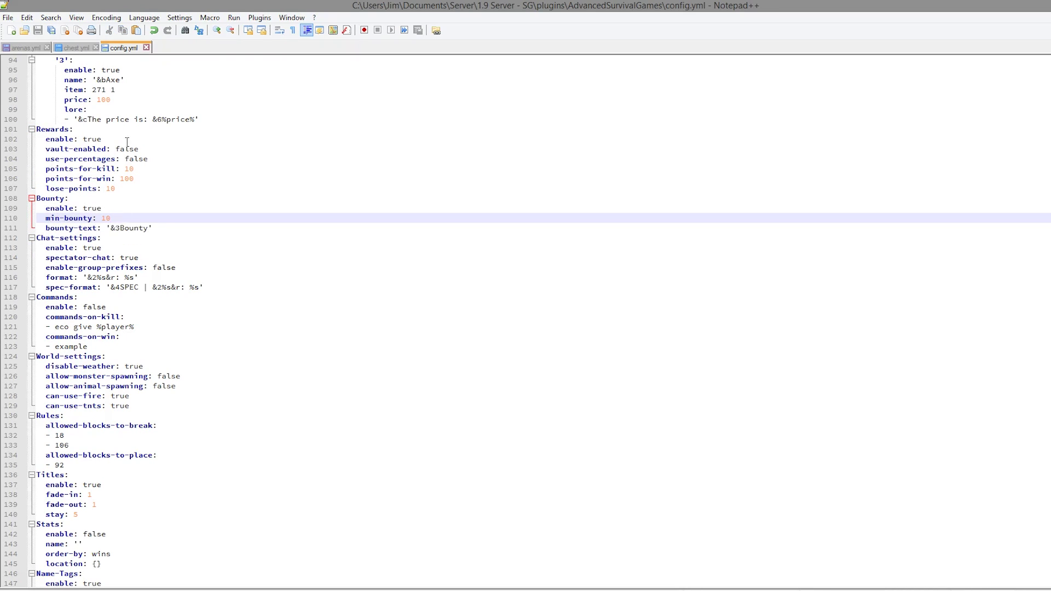
left_click_drag(202, 286, 20, 247)
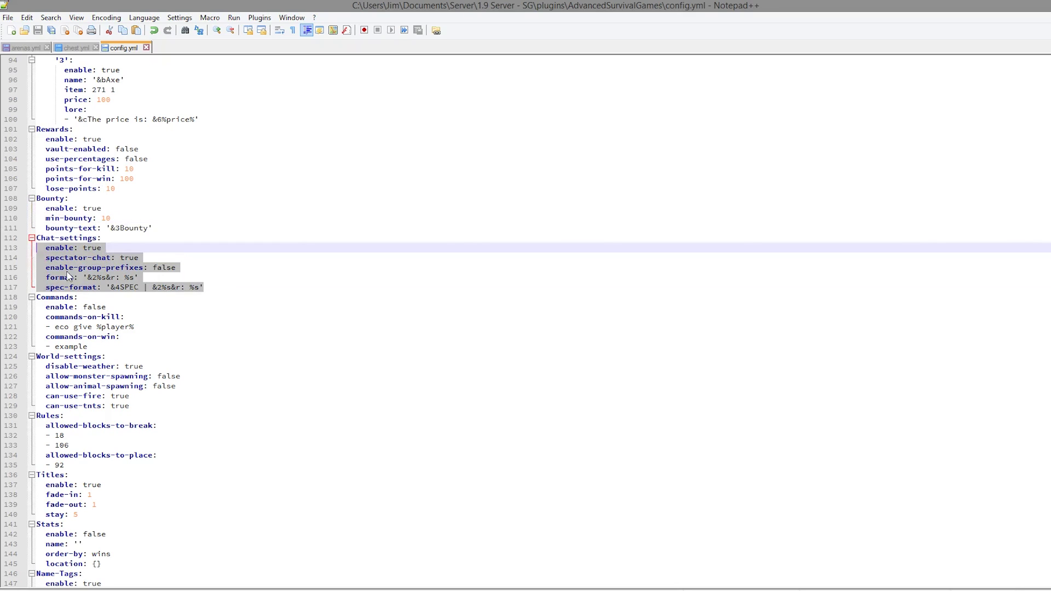
left_click(81, 296)
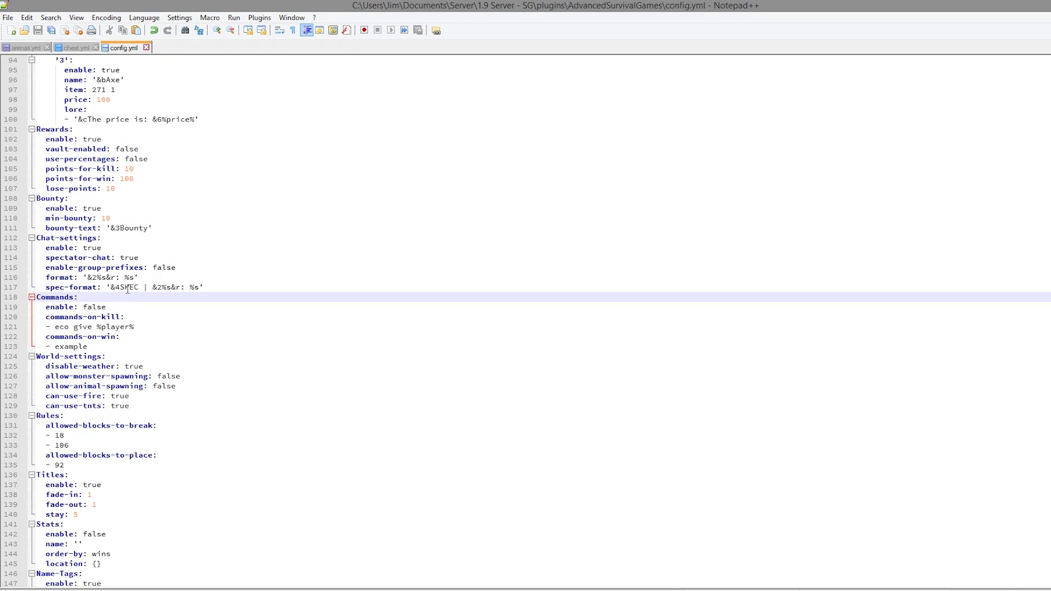
scroll(132, 291, "down", 5)
scroll(128, 309, "up", 3)
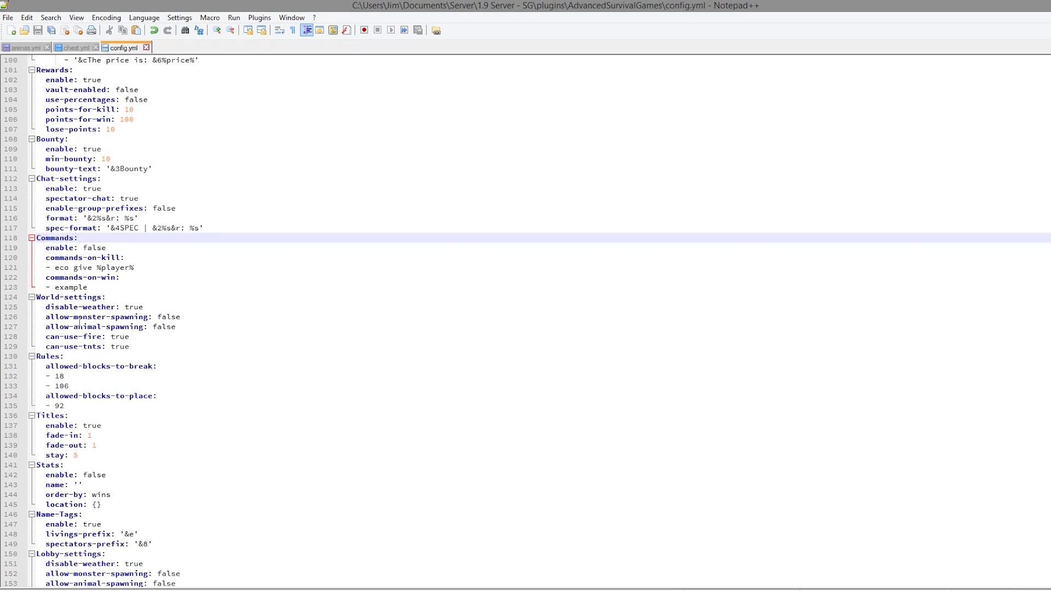
Review config.yml's World-settings, disable-weather, fire, TNT and Rules settings
scroll(127, 285, "down", 3)
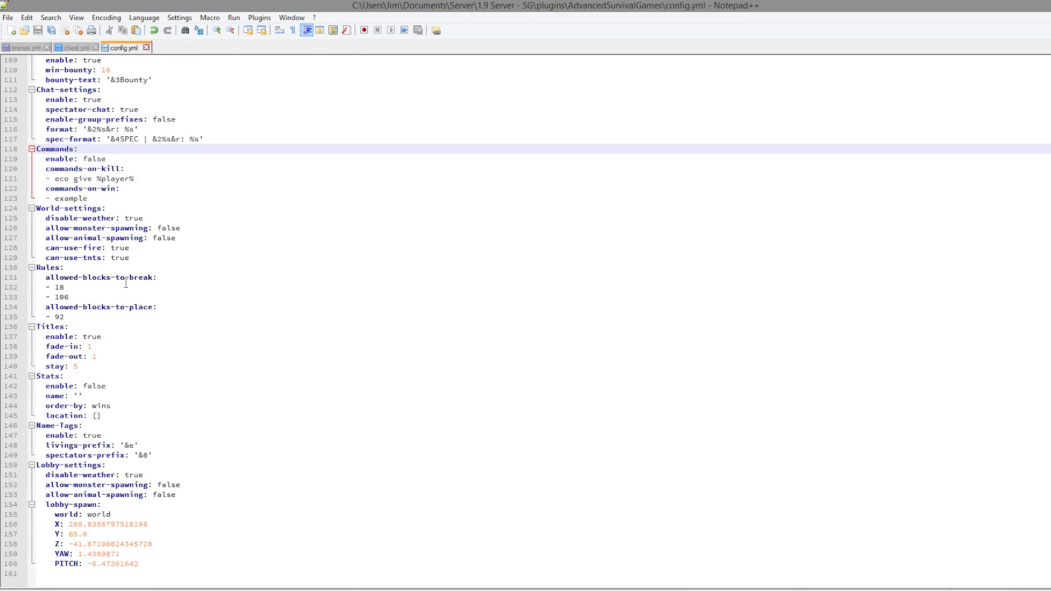
left_click_drag(158, 250, 45, 219)
left_click(153, 255)
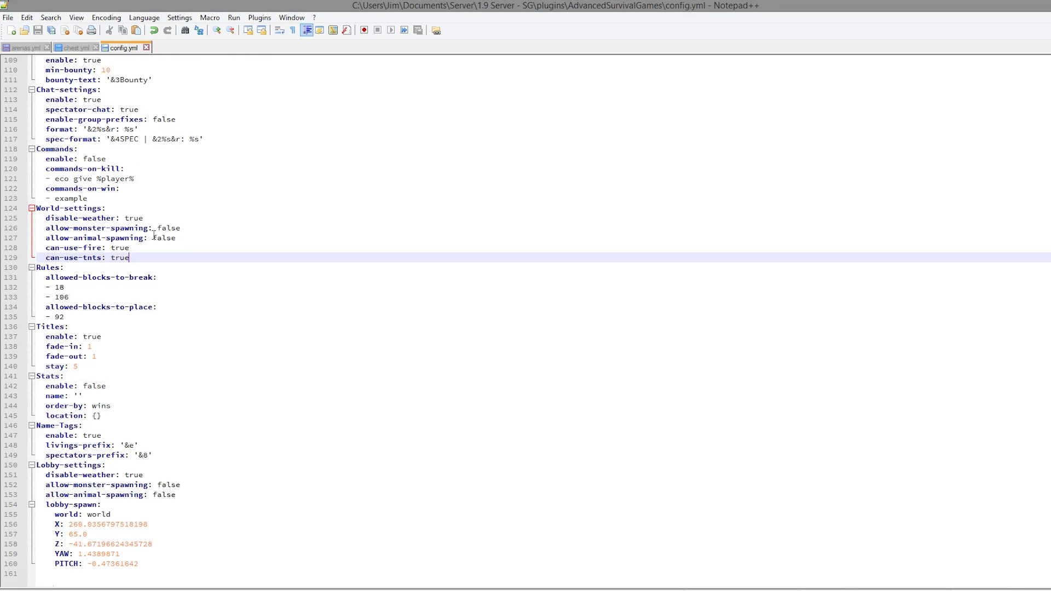
left_click_drag(146, 220, 135, 221)
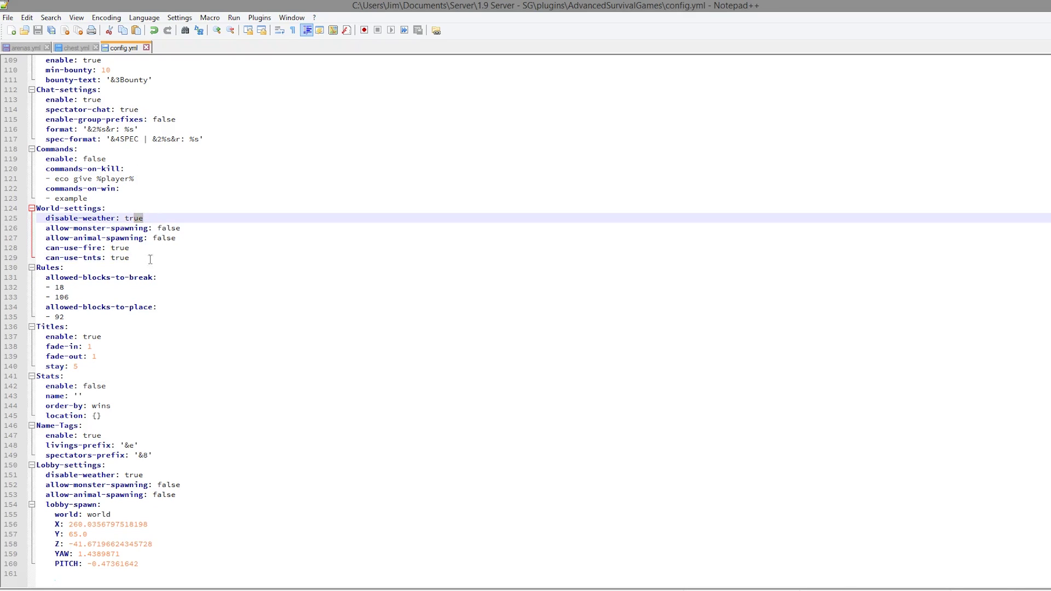
left_click_drag(125, 314, 37, 249)
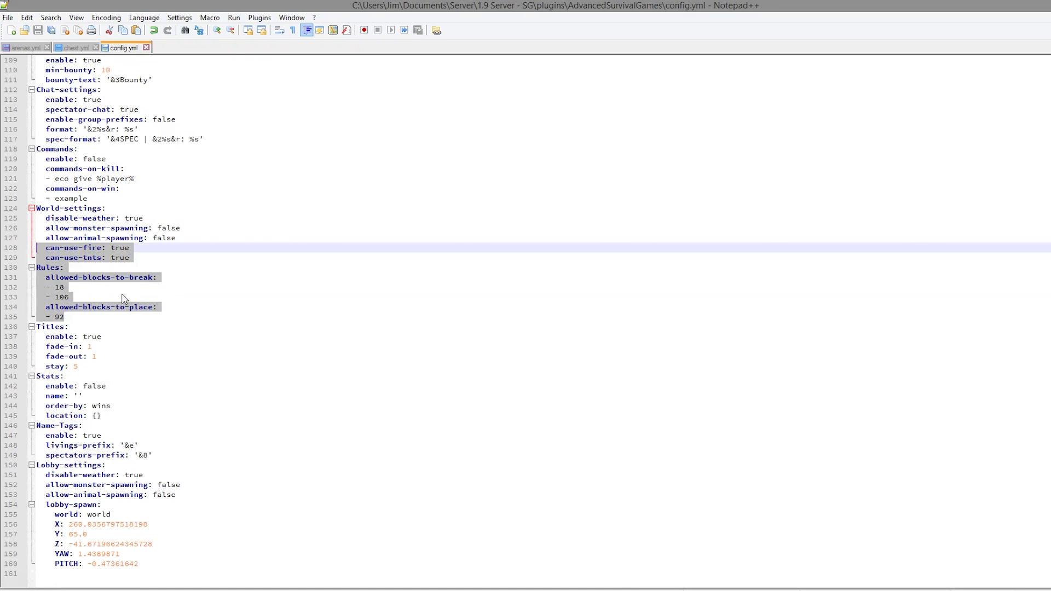
left_click(98, 297)
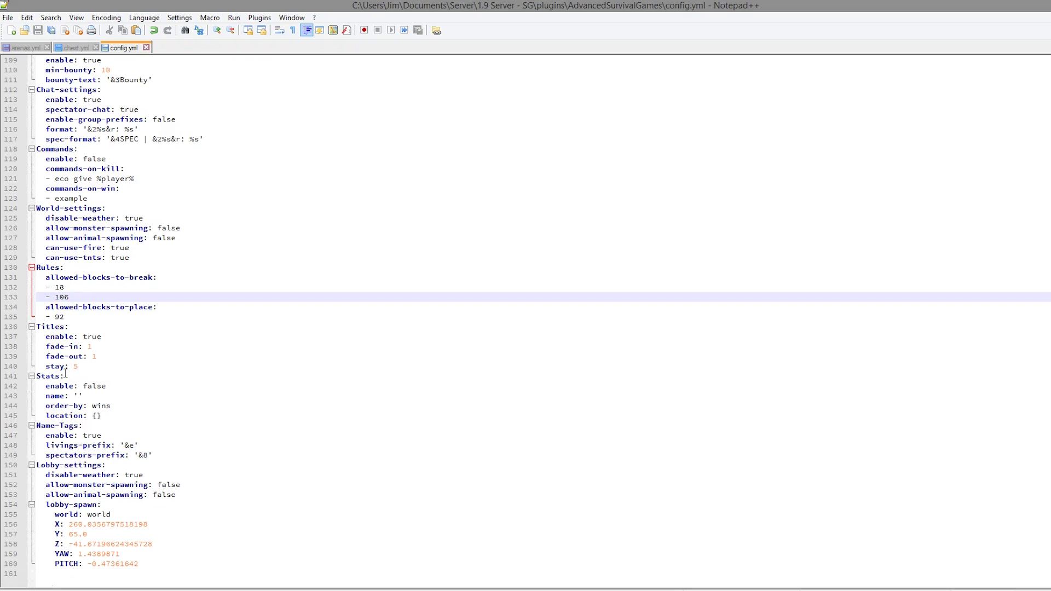
left_click_drag(65, 288, 59, 297)
Review the Titles, Stats and Lobby-settings sections at the end of config.yml
left_click_drag(99, 369, 37, 317)
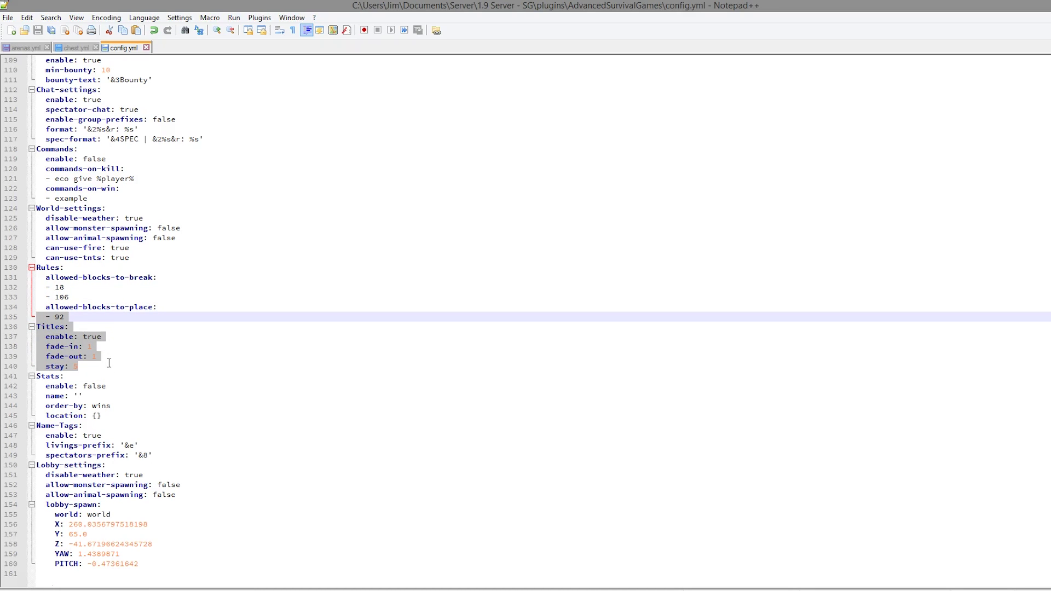
left_click(92, 347)
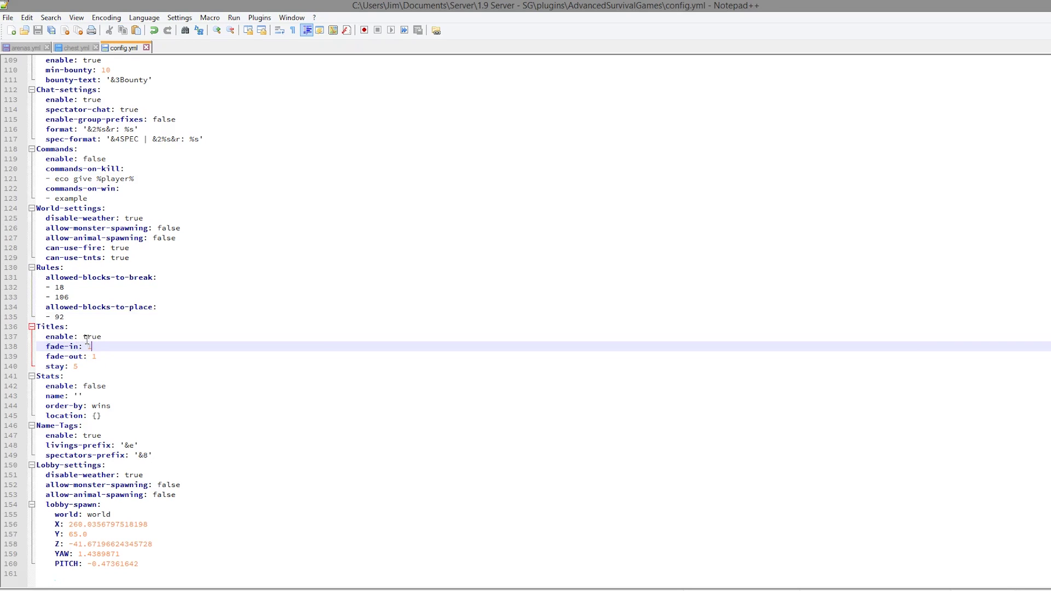
left_click_drag(118, 409, 36, 386)
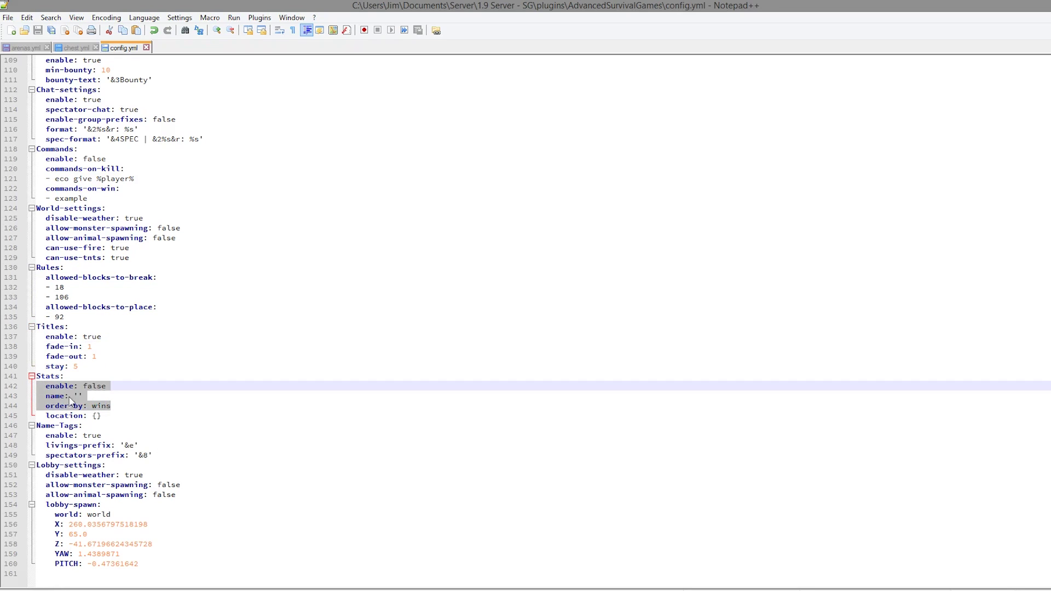
left_click(107, 395)
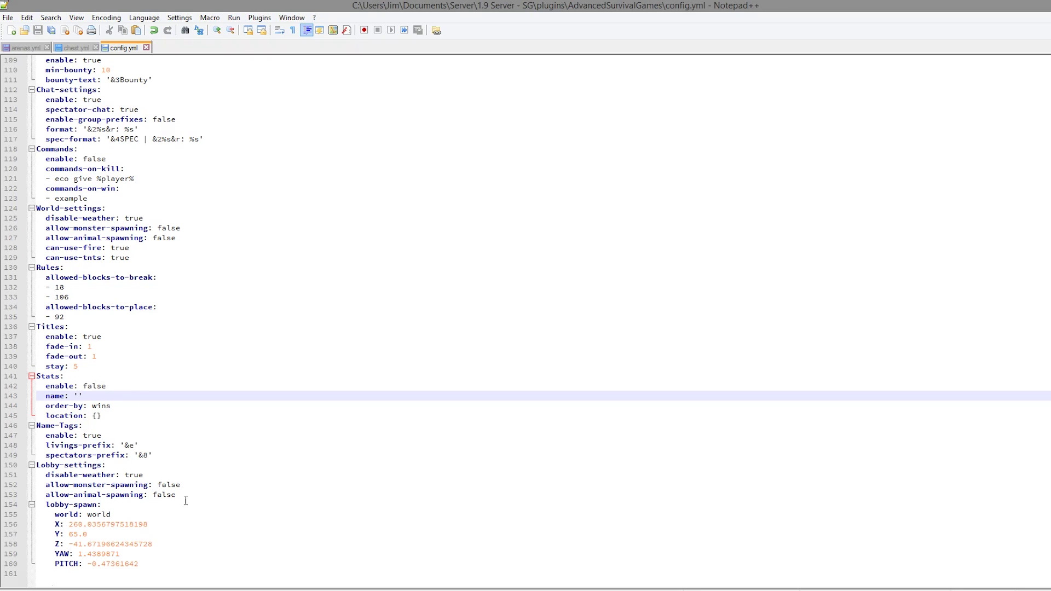
left_click_drag(185, 501, 8, 461)
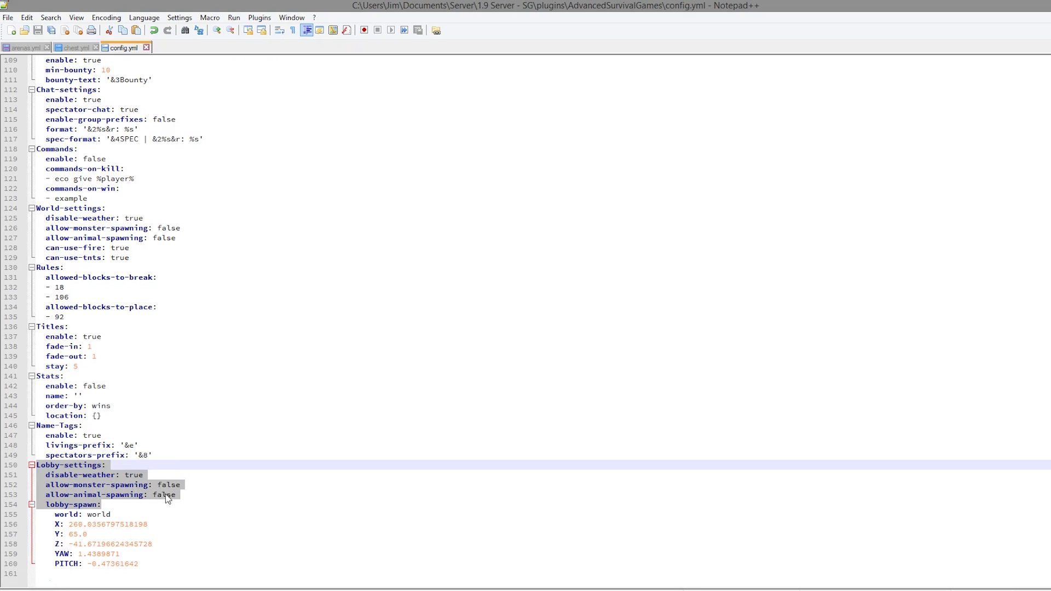
left_click(90, 495)
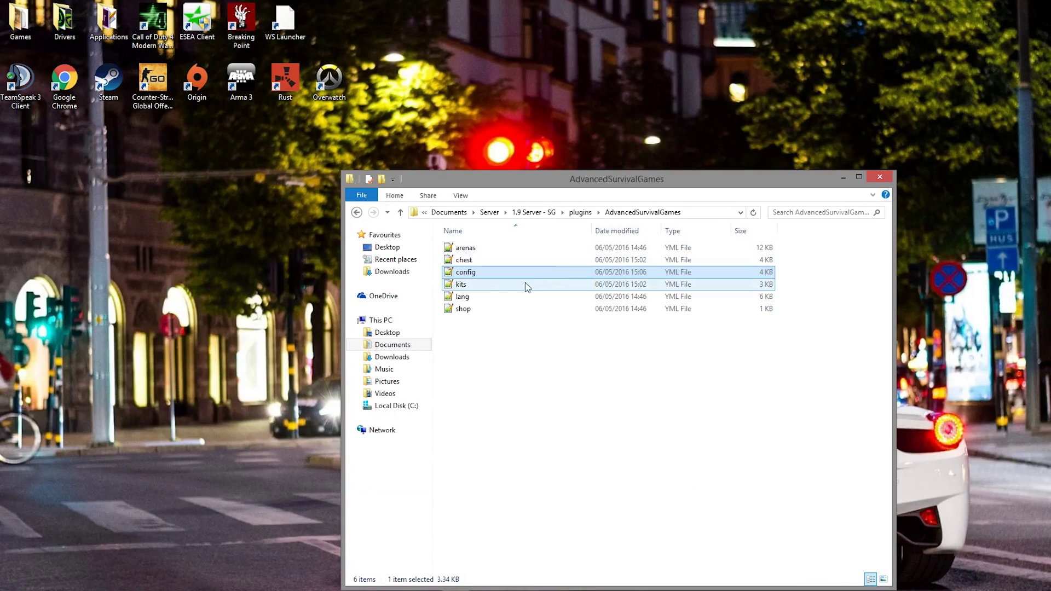
Open kits.yml and review the Archer and Killer kit blocks
double_click(503, 284)
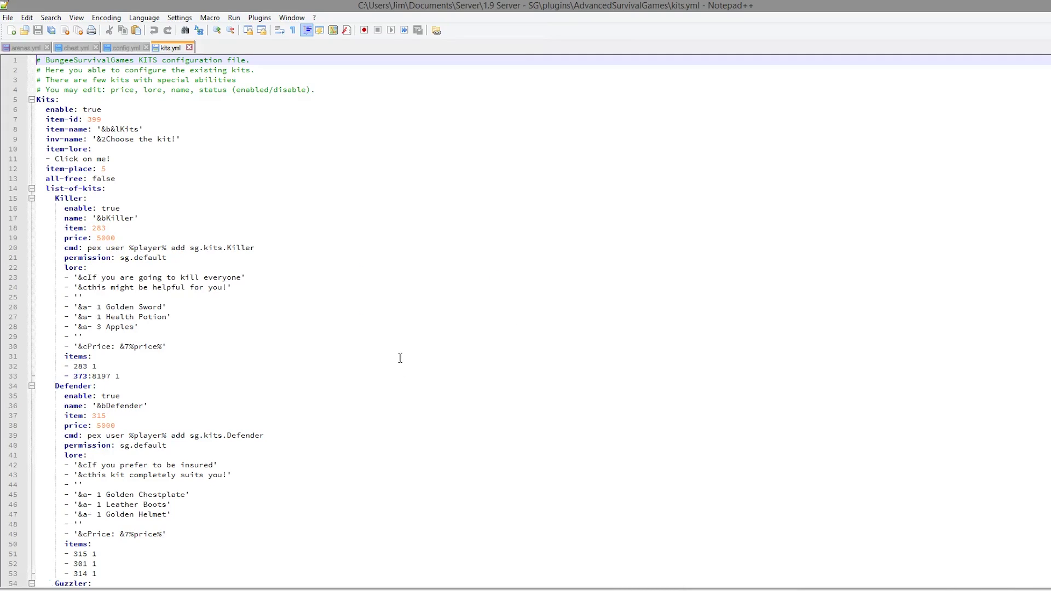
scroll(232, 307, "down", 20)
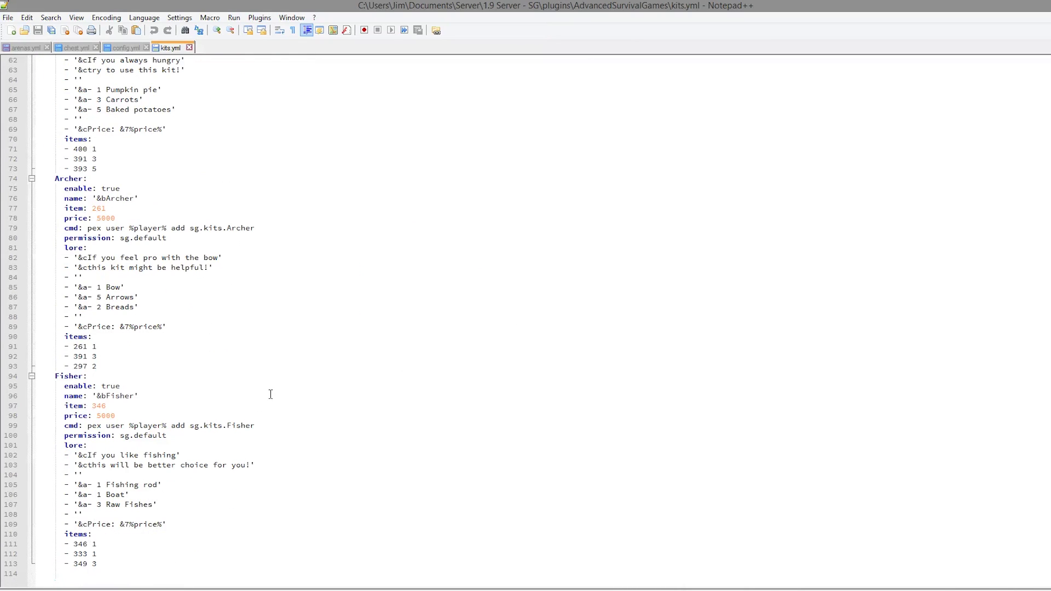
left_click_drag(268, 416, 110, 171)
scroll(171, 388, "up", 20)
left_click(116, 305)
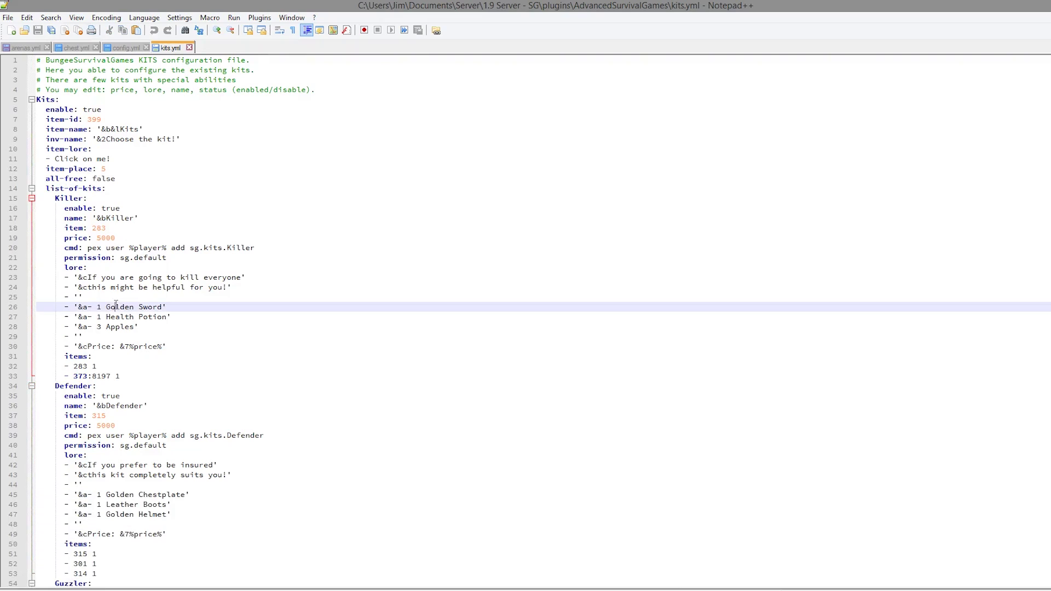
left_click(104, 229)
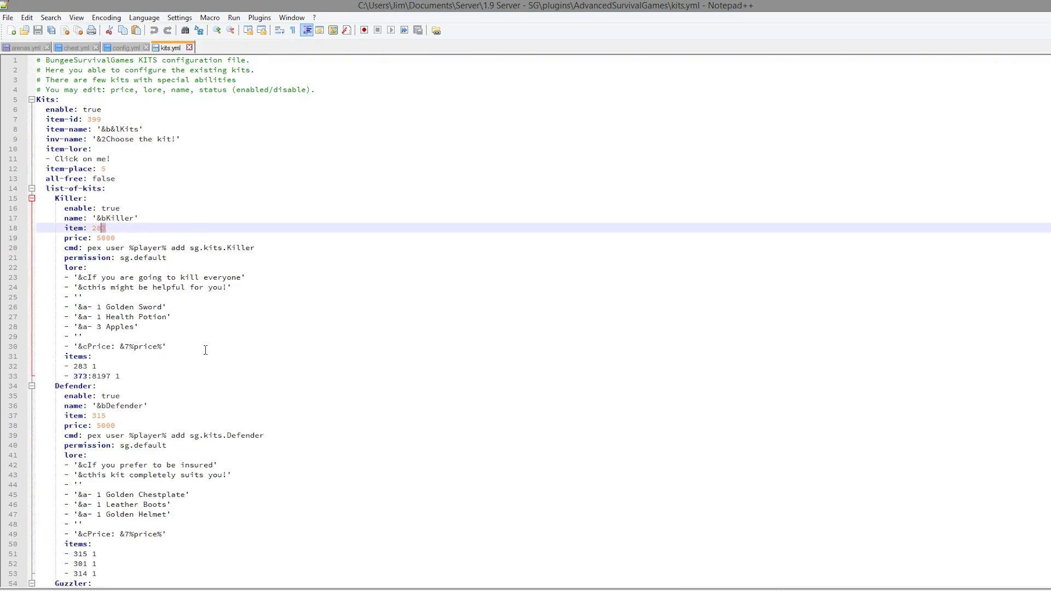
left_click_drag(204, 347, 47, 265)
left_click(220, 366)
scroll(195, 423, "down", 20)
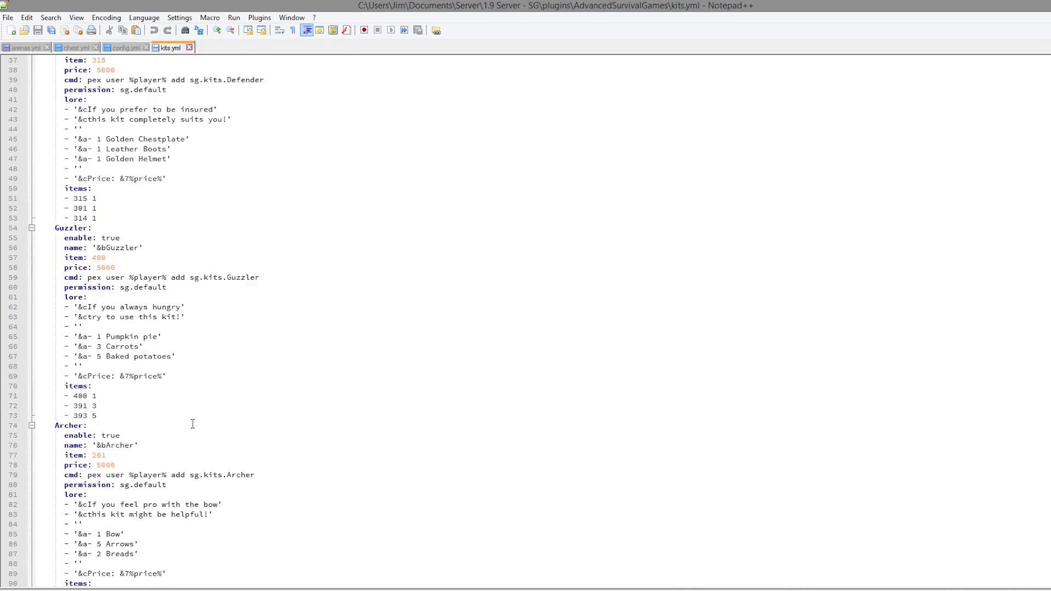
Paste a copy of the Fisher kit below the original
left_click_drag(129, 564, 4, 376)
key("ctrl+c")
left_click(113, 565)
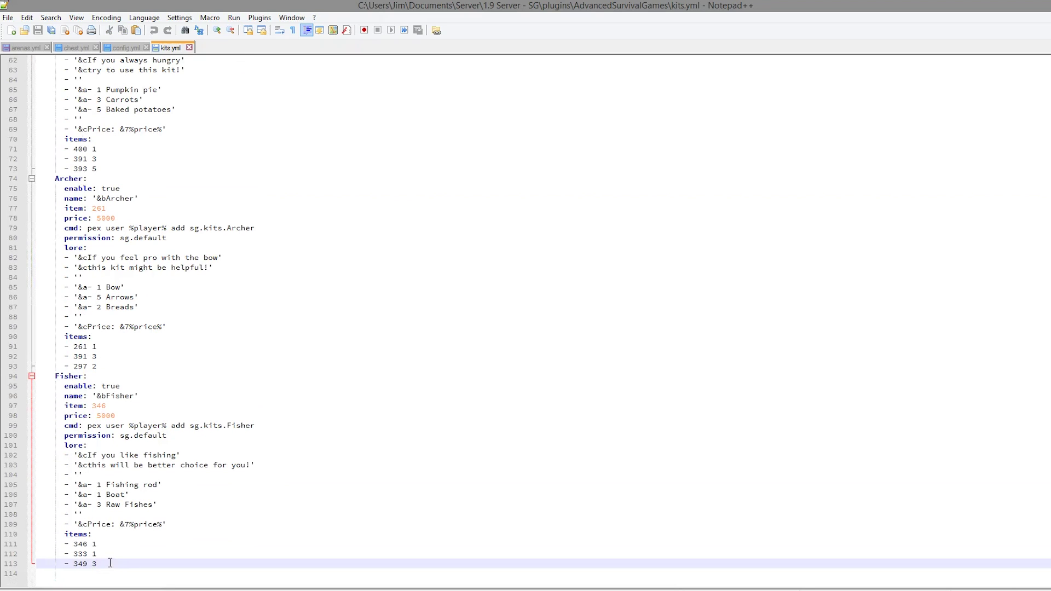
key("Return")
key("ctrl+v")
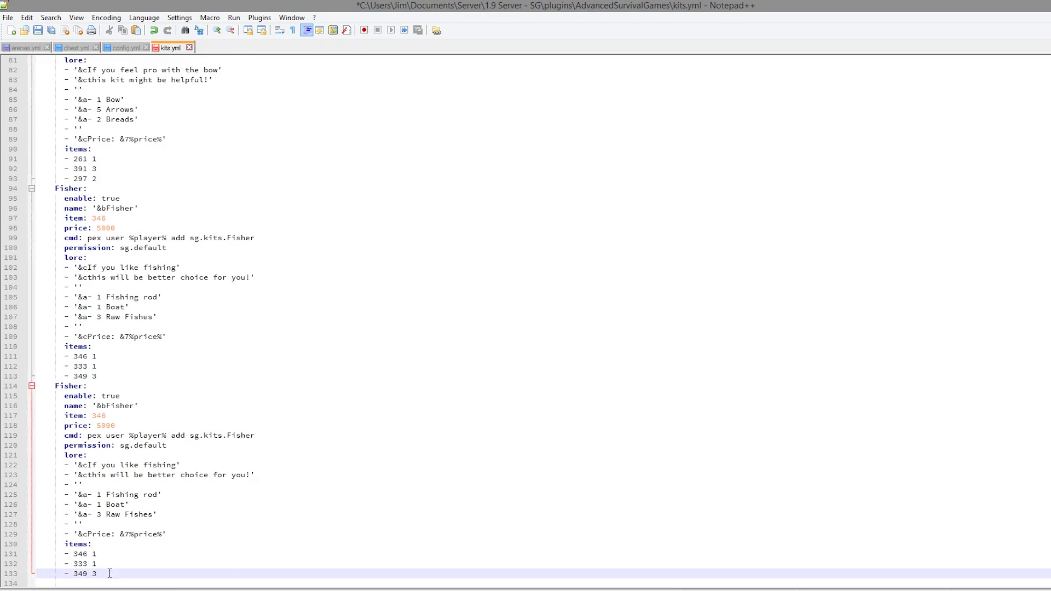
Rename the copied kit to new and cut its price from 5000 to 500
left_click_drag(82, 385, 132, 406)
type("new")
left_click(131, 428)
type("n")
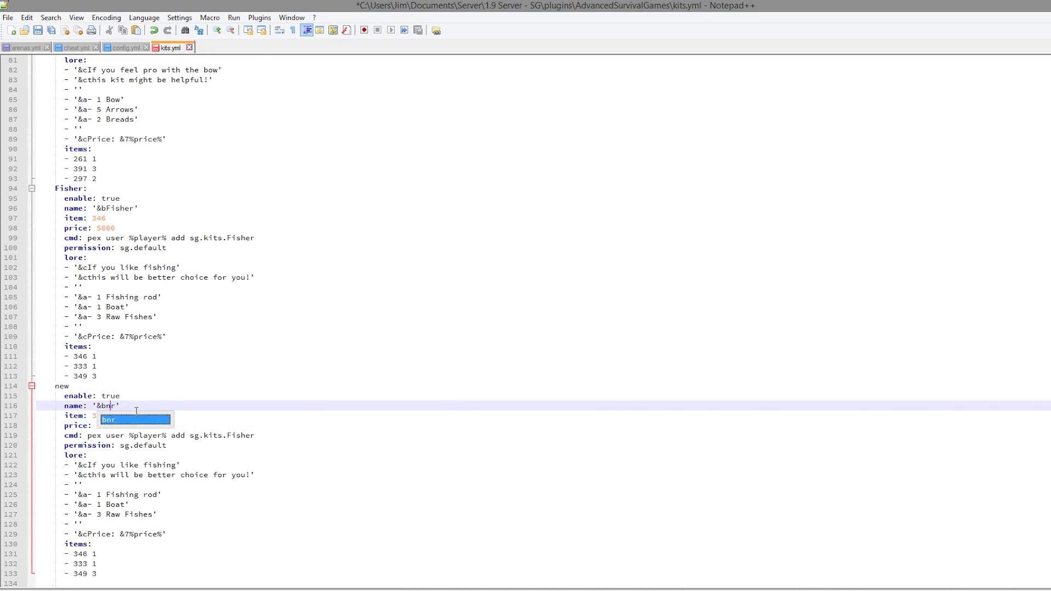
type("ew")
key("Delete")
left_click(116, 455)
left_click(121, 425)
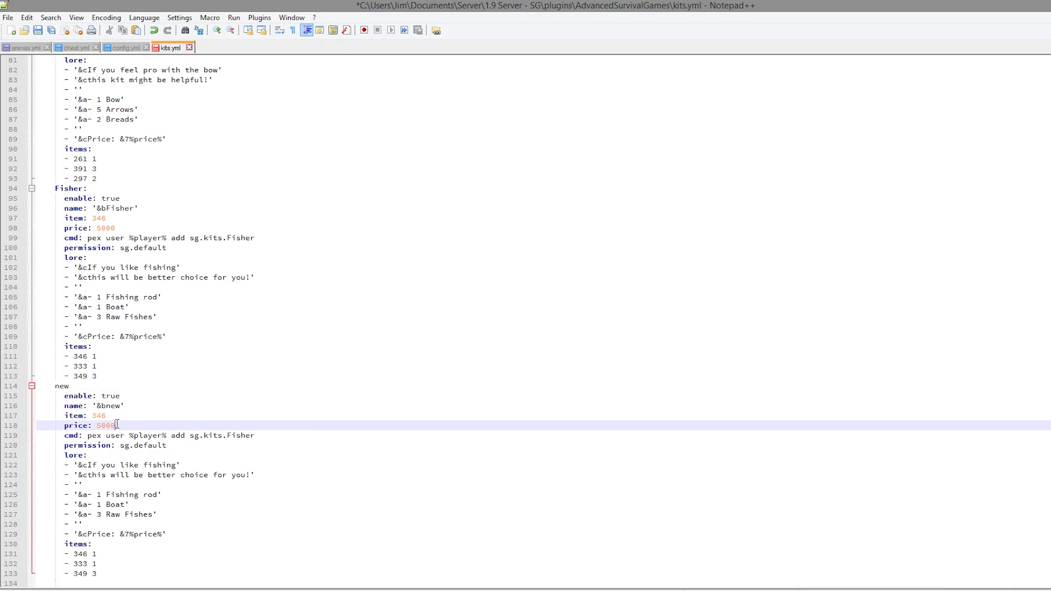
key("BackSpace")
key("Up")
Change the new kit's item id from 346 to 276 and inspect its pex permission command
scroll(112, 434, "down", 1)
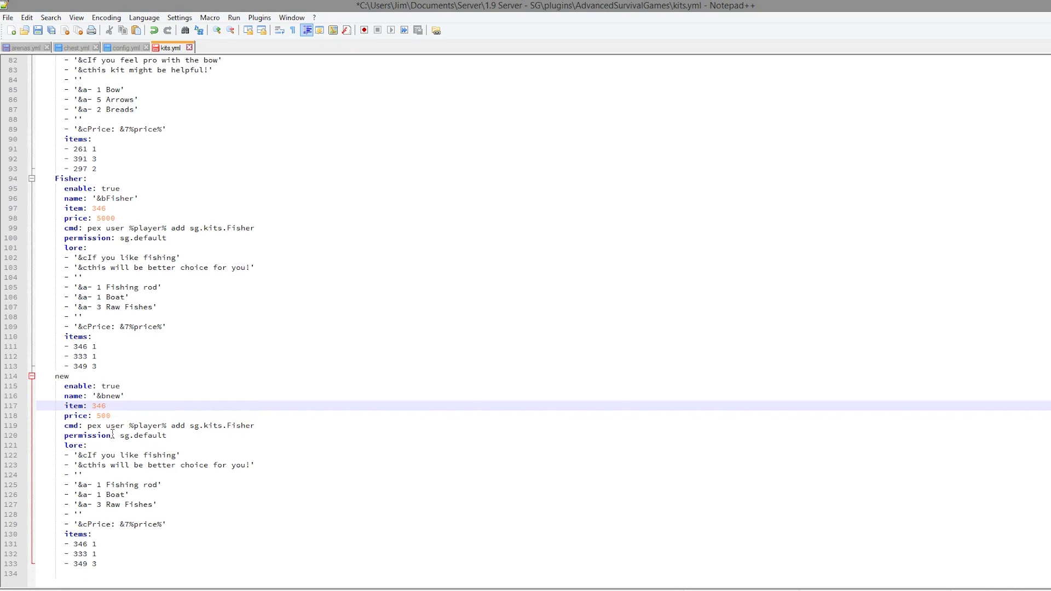
left_click_drag(112, 406, 99, 406)
double_click(96, 406)
type("276")
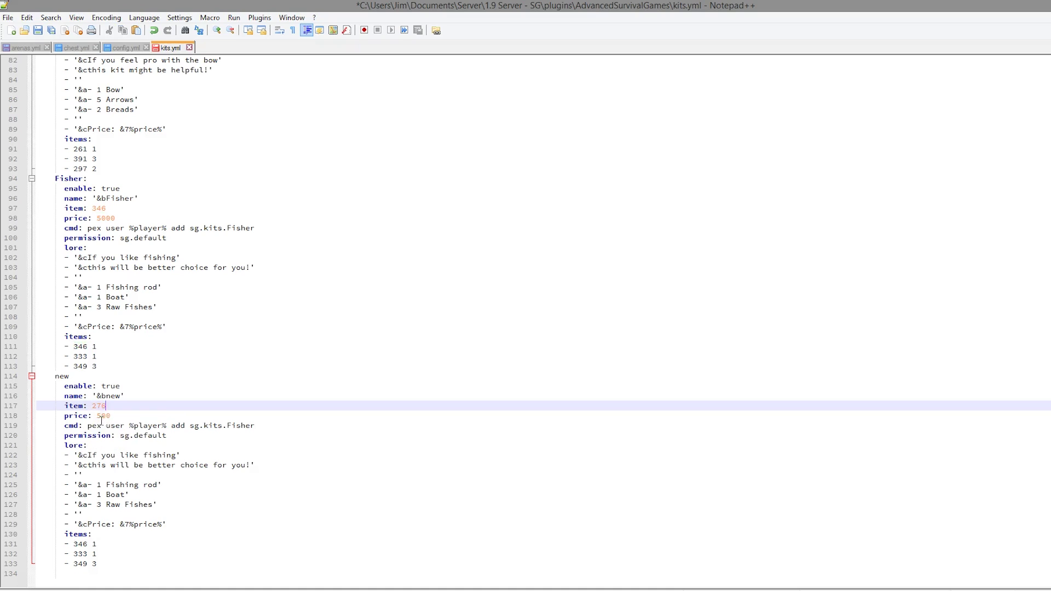
left_click(129, 455)
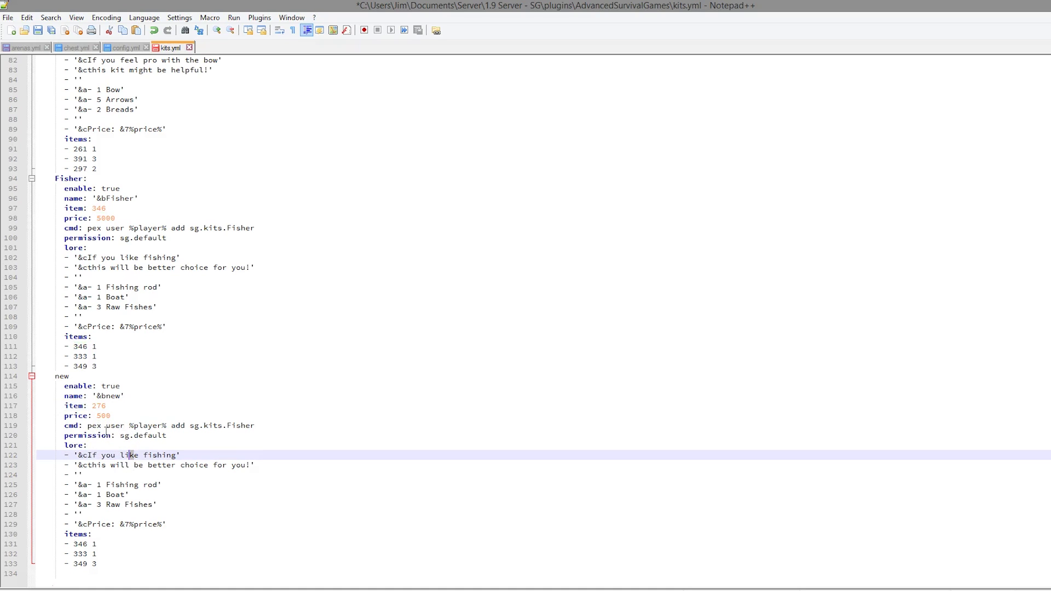
left_click(93, 426)
left_click(87, 426)
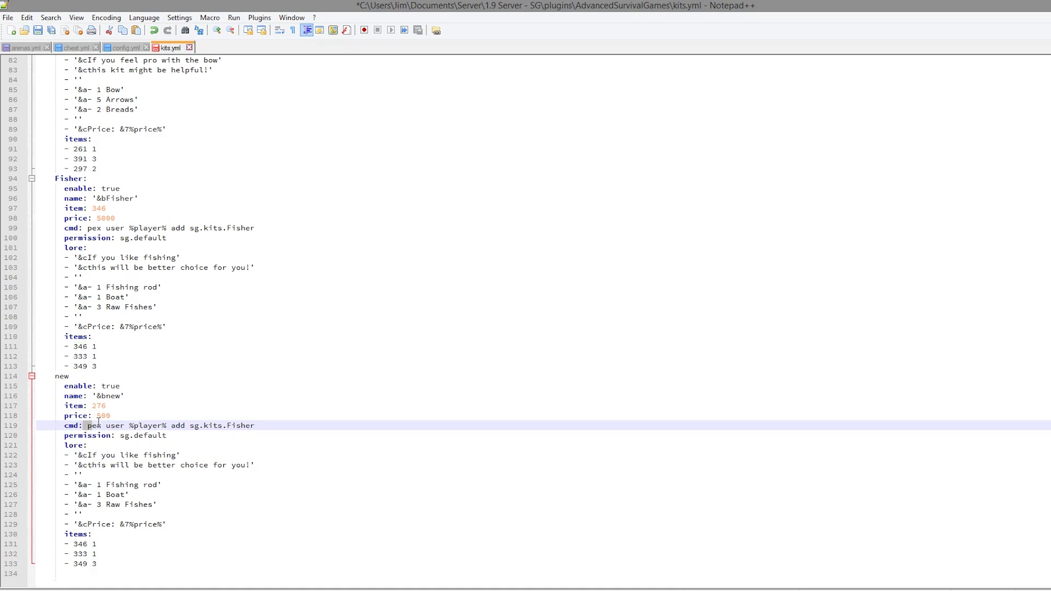
left_click(88, 427)
left_click_drag(88, 427, 252, 427)
left_click_drag(101, 427, 87, 426)
Add enchant:ALL_DAMAGE:3 after Fisher's '- 346 1' on line 111 and save kits.yml
left_click(108, 560)
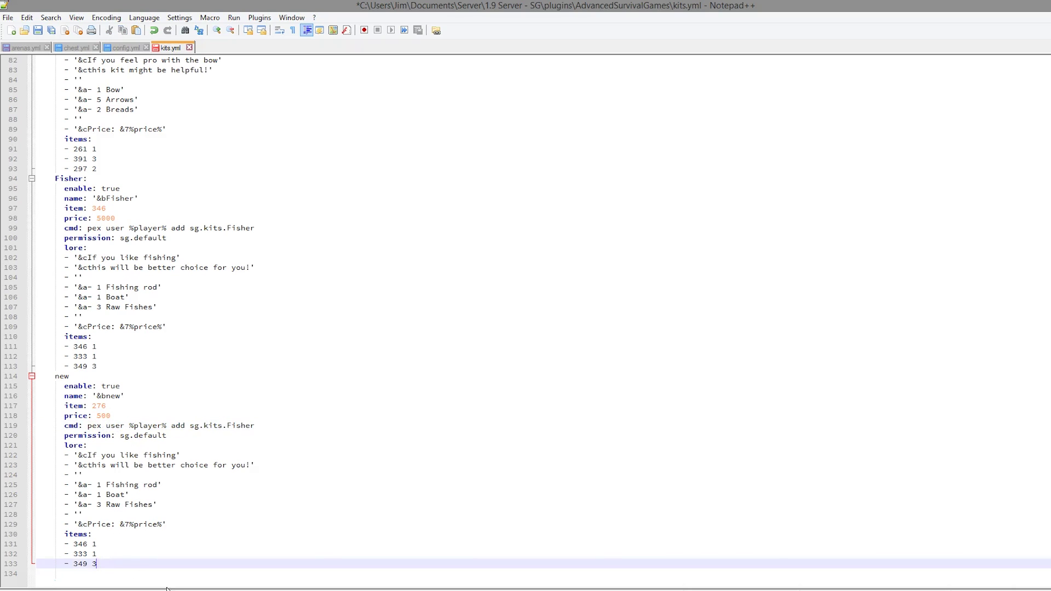
key("Return")
key("ctrl+z")
left_click(159, 535)
left_click(141, 352)
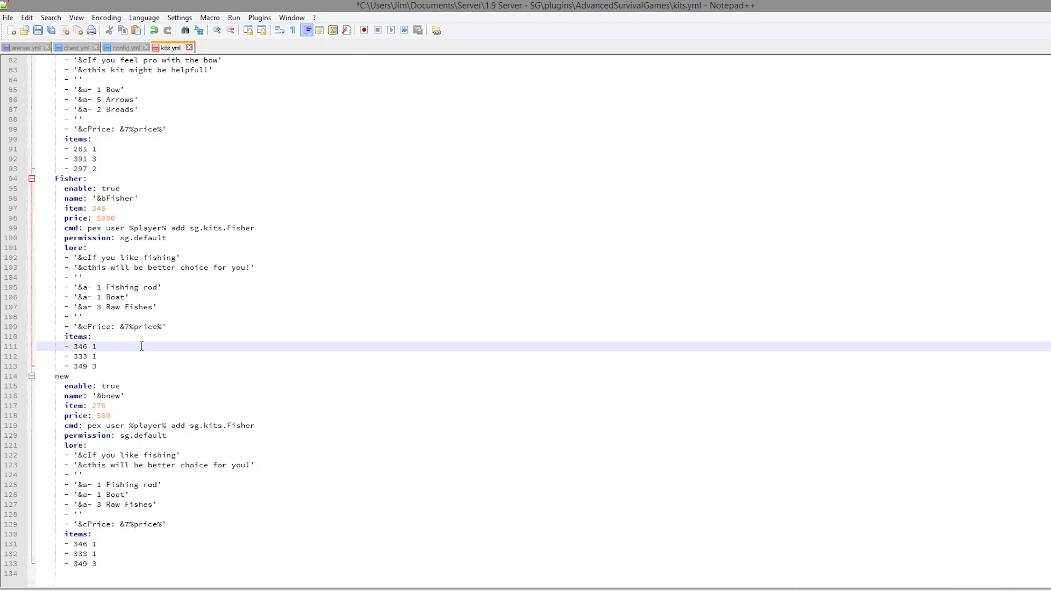
type("enchant:ALL_DAMAGE:3")
key("ctrl+s")
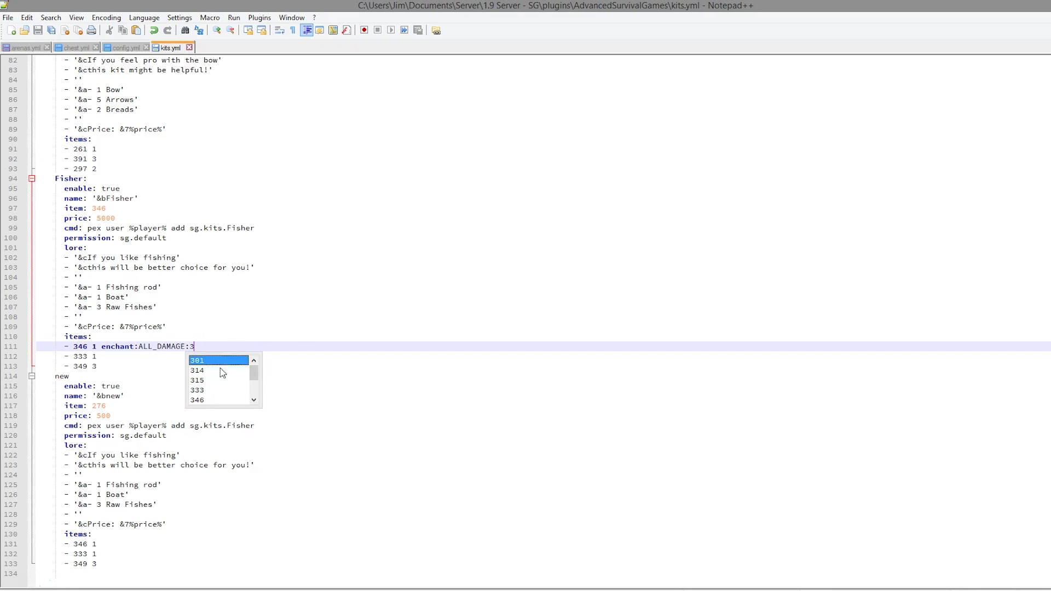
left_click(161, 444)
left_click_drag(206, 347, 141, 348)
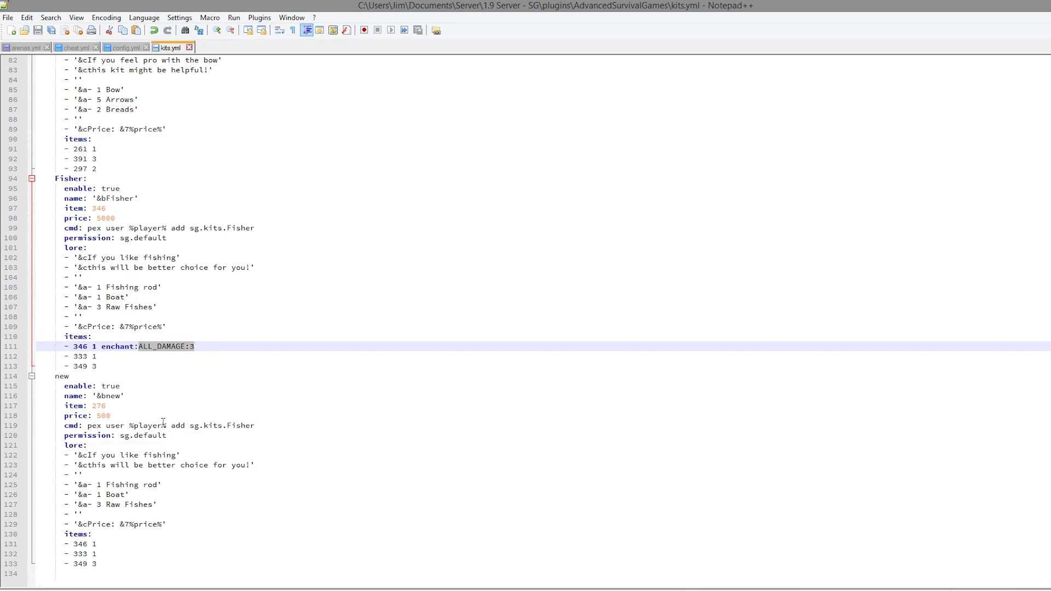
left_click_drag(96, 544, 64, 386)
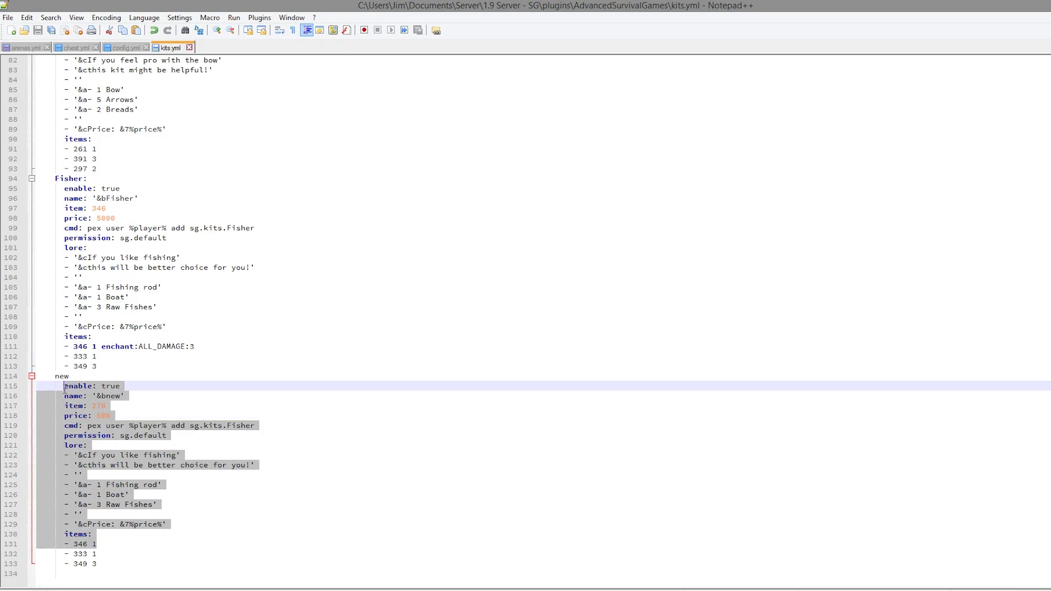
Add a colon after the new kit's heading so it reads new:
left_click(78, 379)
type(":")
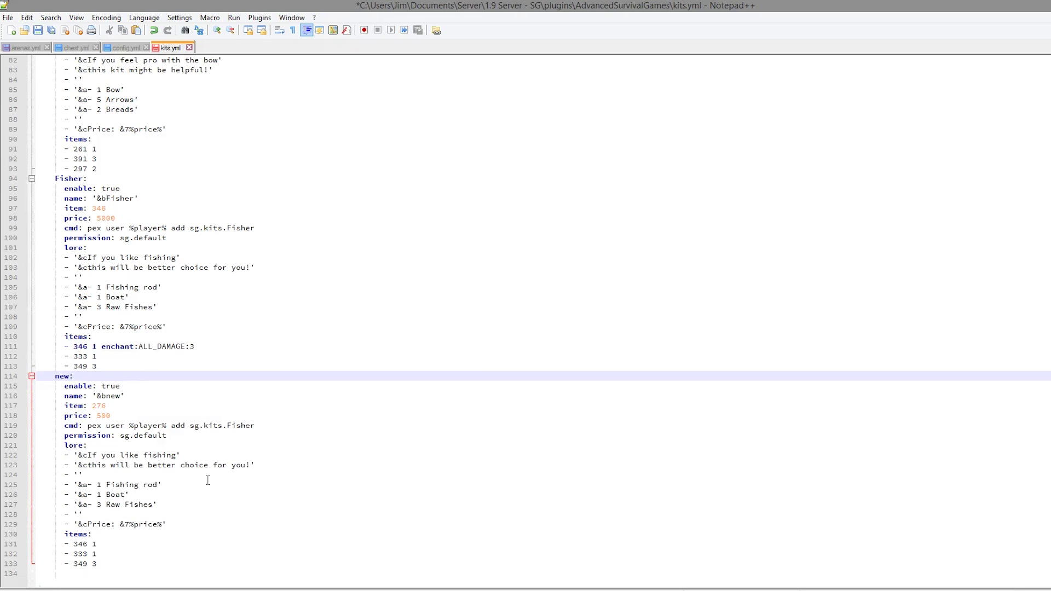
left_click_drag(96, 544, 64, 386)
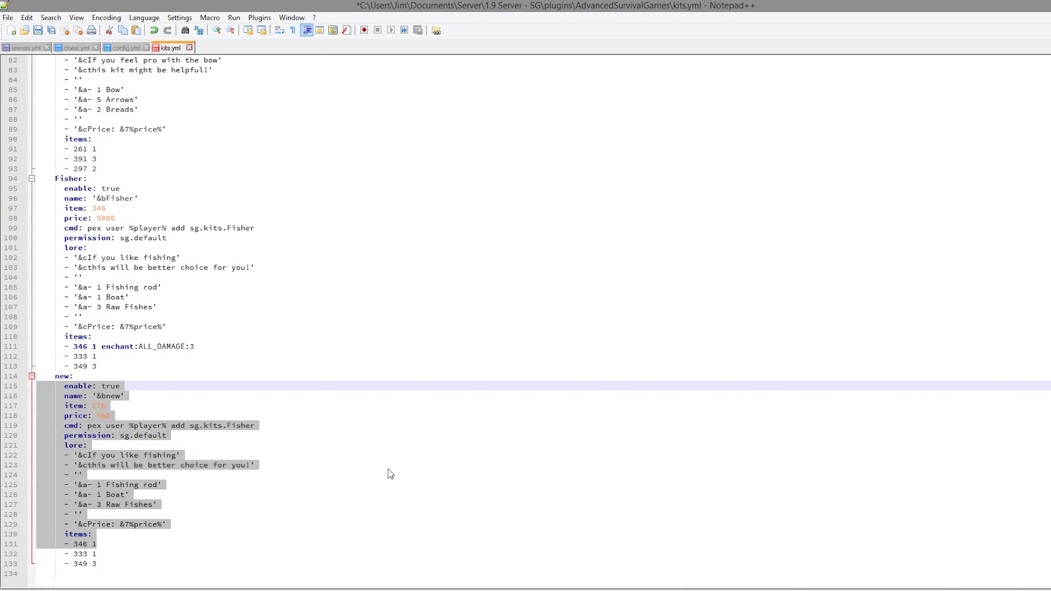
scroll(422, 460, "up", 11)
scroll(452, 449, "up", 16)
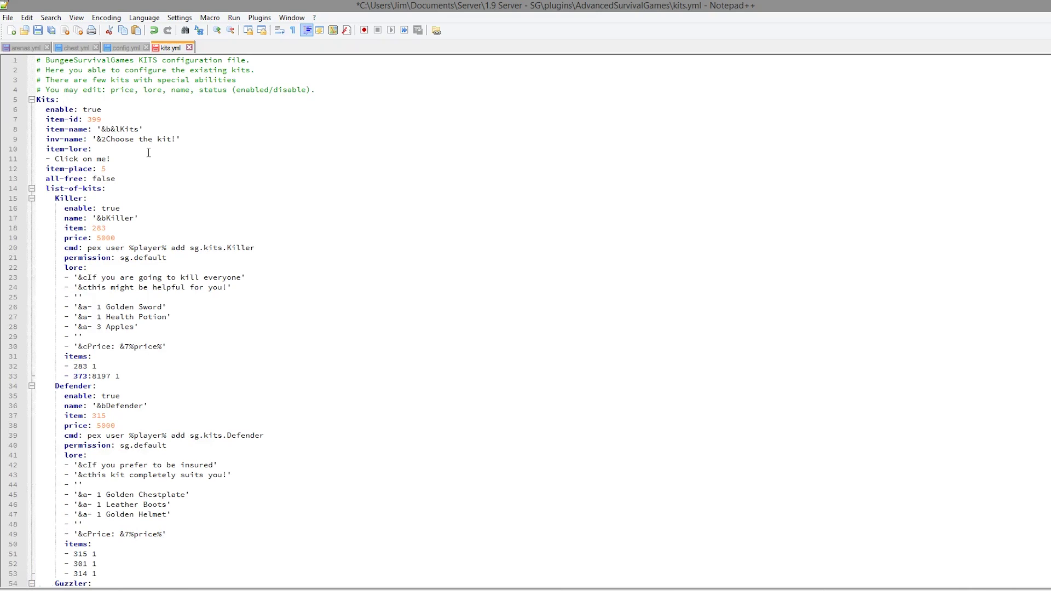
scroll(87, 109, "down", 1)
scroll(88, 109, "up", 1)
Review kits.yml's item-id 399, item-lore and all-free settings, and the Defender kit
double_click(93, 120)
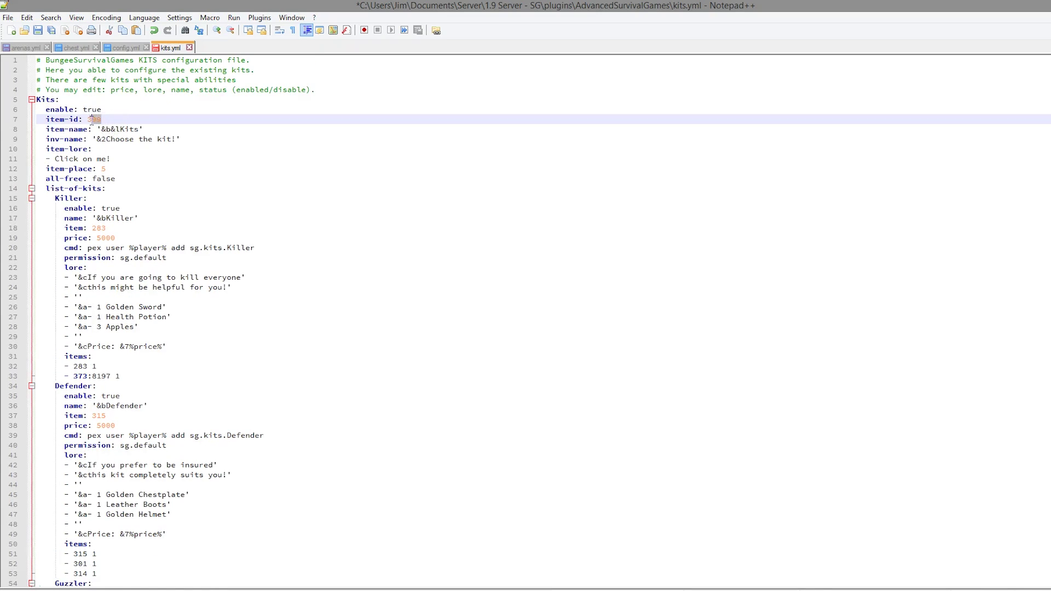
left_click(138, 132)
left_click(127, 152)
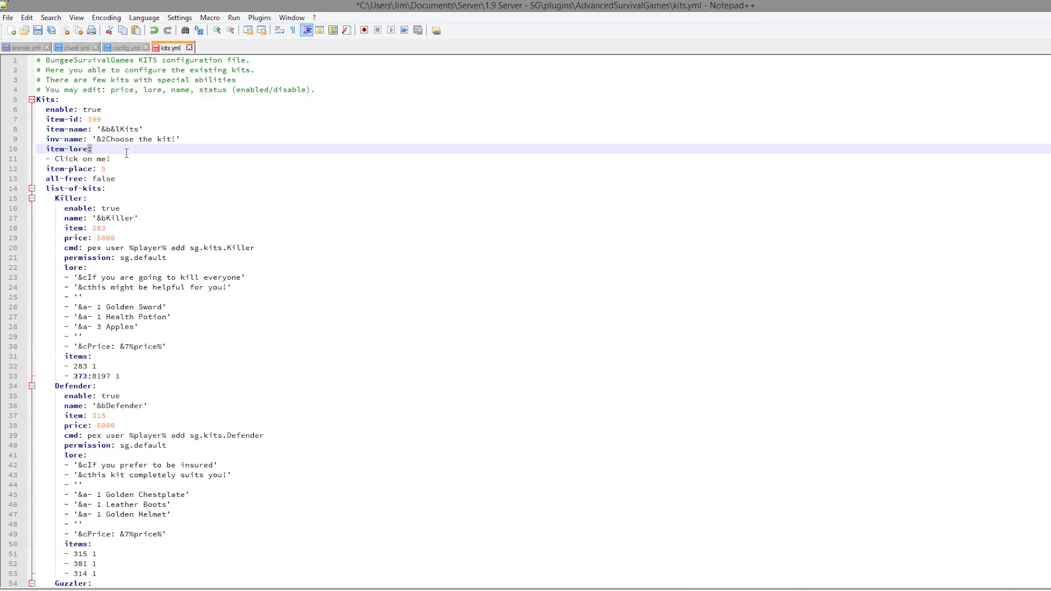
left_click(126, 183)
left_click_drag(113, 168, 92, 178)
left_click(129, 207)
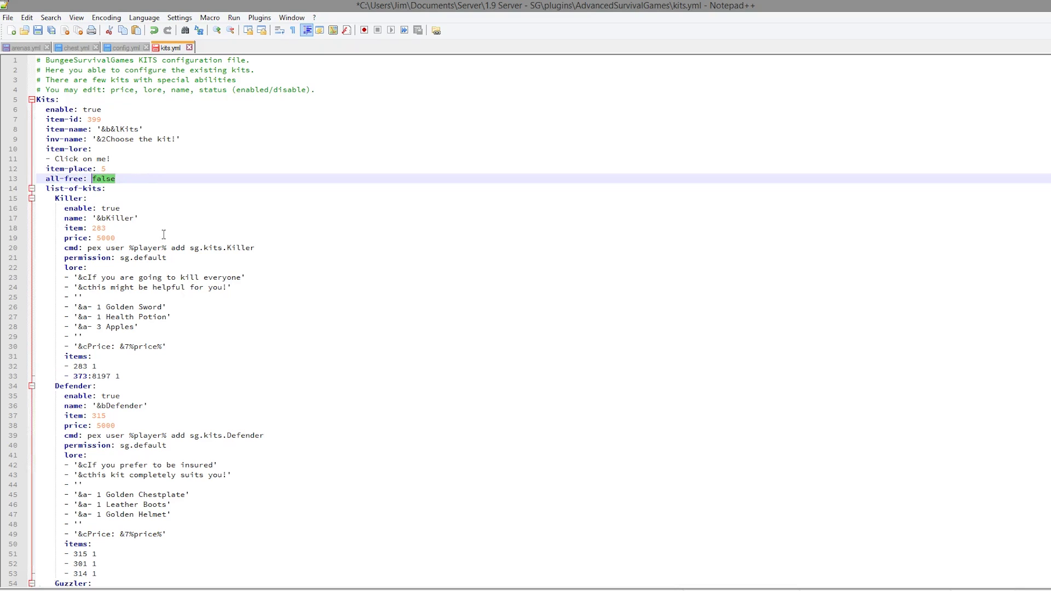
left_click_drag(116, 426, 73, 406)
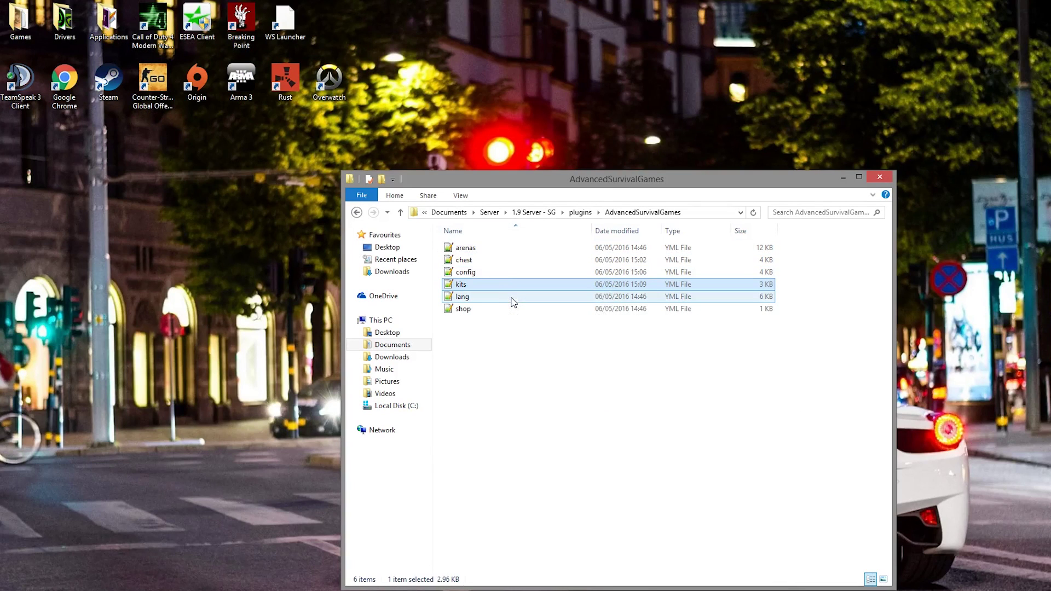
Open lang.yml from the AdvancedSurvivalGames folder and scroll through its plugin messages
left_click_drag(831, 415, 511, 217)
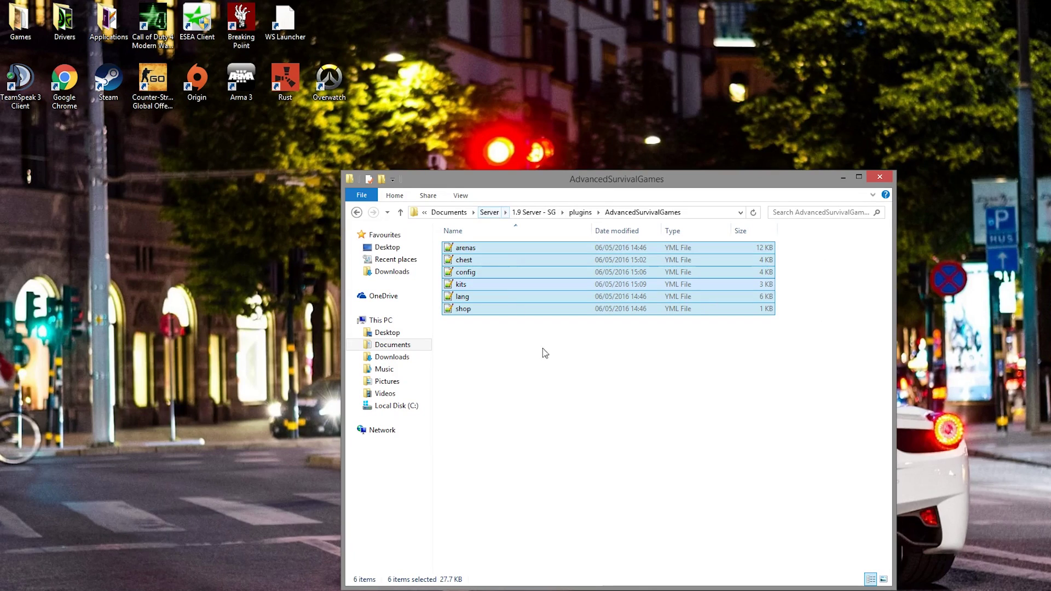
double_click(480, 302)
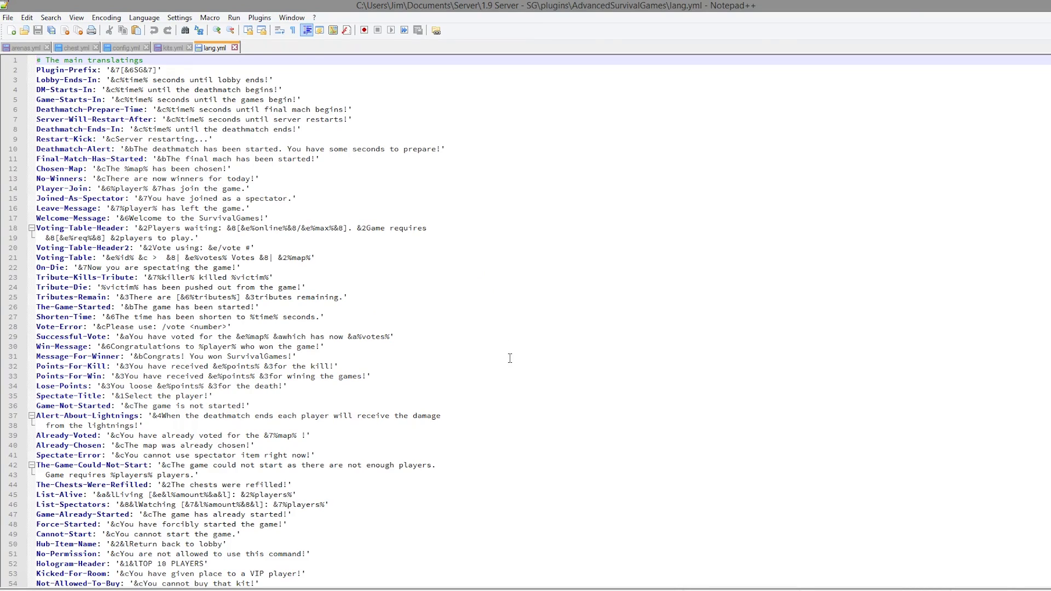
scroll(526, 356, "down", 11)
left_click_drag(230, 502, 92, 110)
left_click(202, 298)
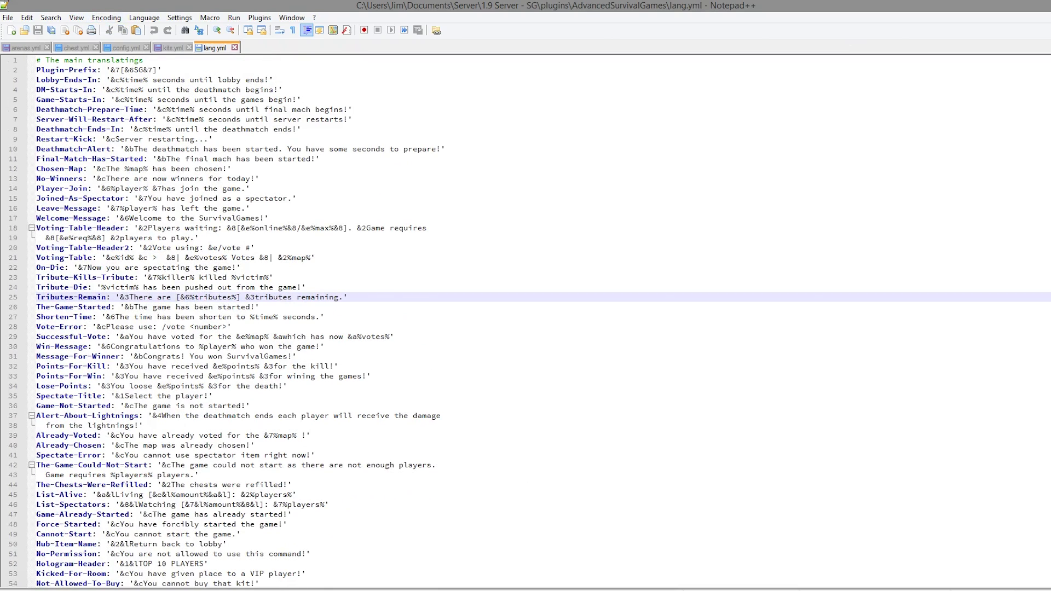
left_click(1049, 4)
key("alt+Tab")
Open shop.yml from the AdvancedSurvivalGames folder, showing the Super Sword item priced at 100
left_click_drag(153, 70, 125, 70)
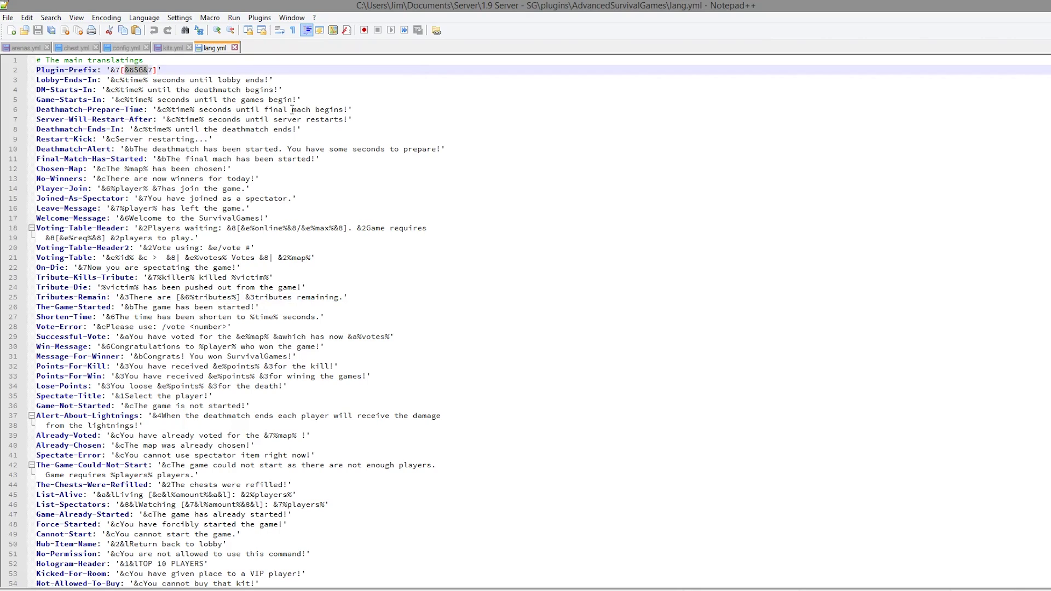
key("super+d")
double_click(516, 307)
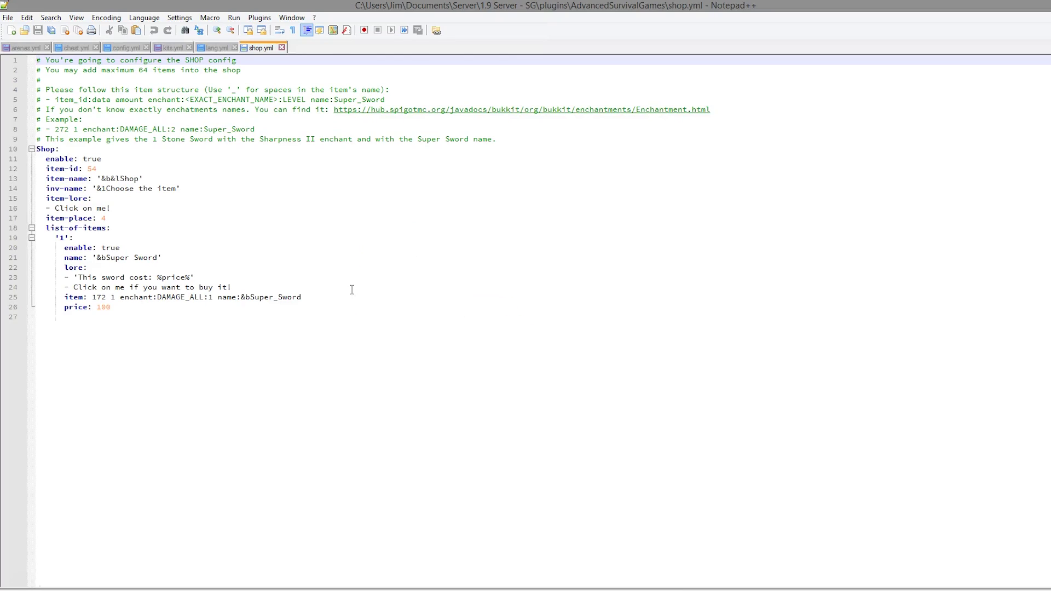
Duplicate the '1' Super Sword item block below itself and save shop.yml
left_click_drag(302, 297, 32, 218)
left_click(139, 315)
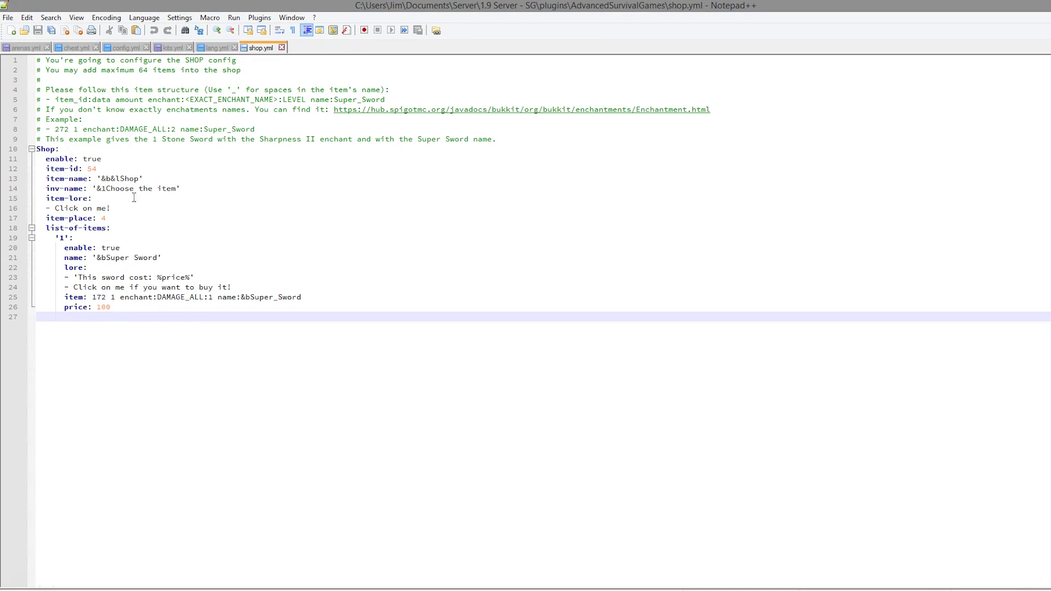
mouse_move(98, 170)
left_mouse_down()
mouse_move(83, 169)
mouse_move(158, 175)
mouse_move(106, 178)
left_mouse_up()
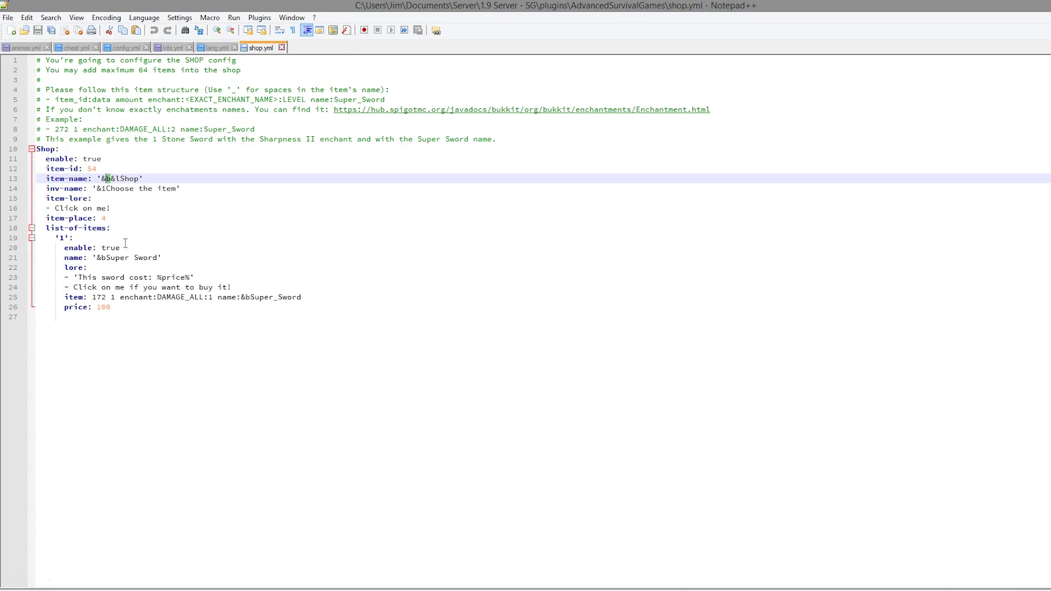
left_click(111, 154)
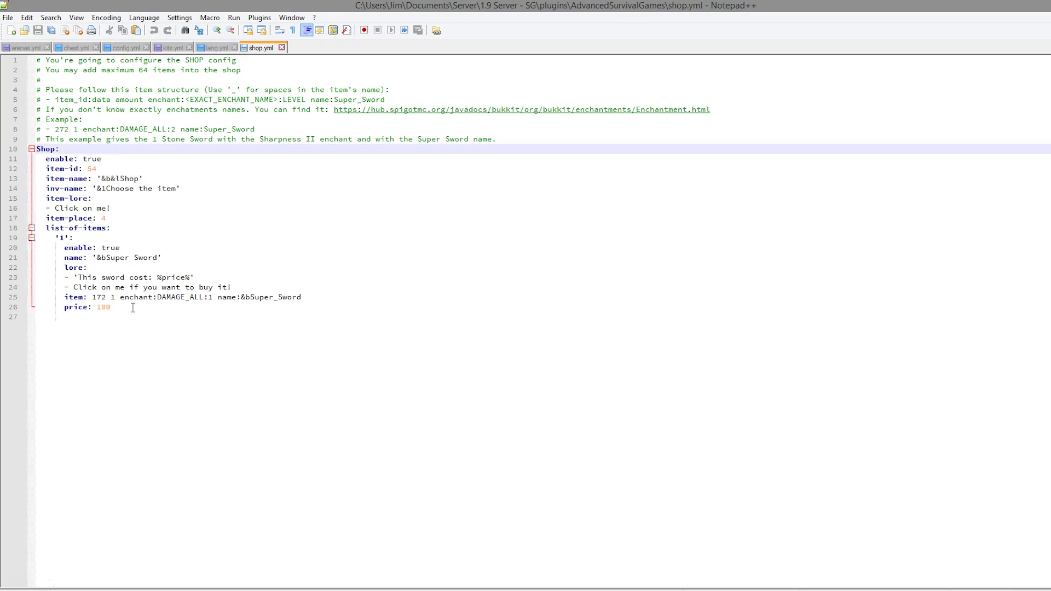
left_click_drag(133, 307, 37, 237)
key("ctrl+c")
left_click(152, 306)
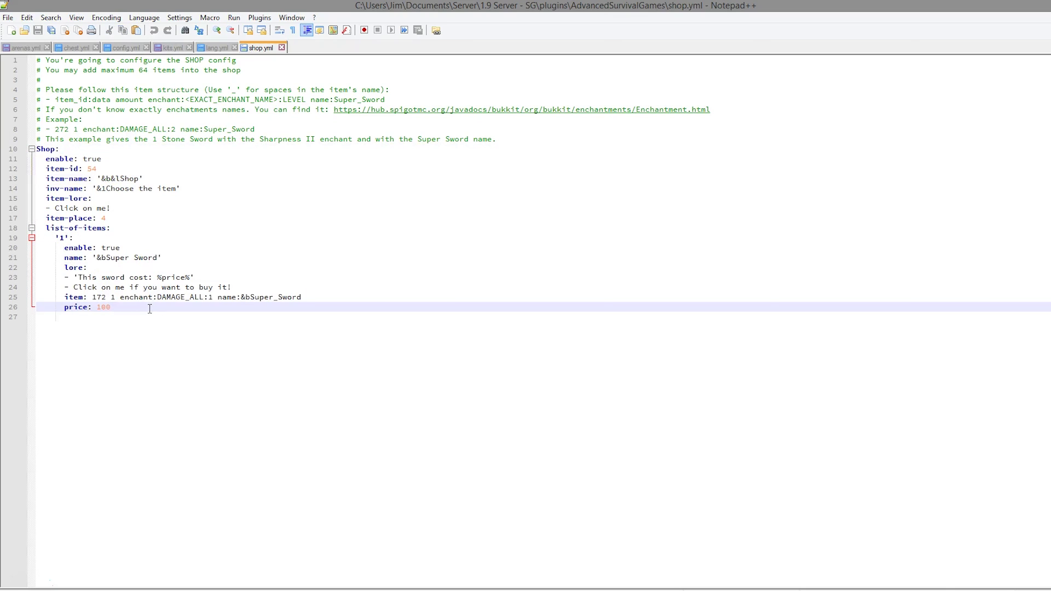
key("Return")
key("ctrl+v")
key("ctrl+s")
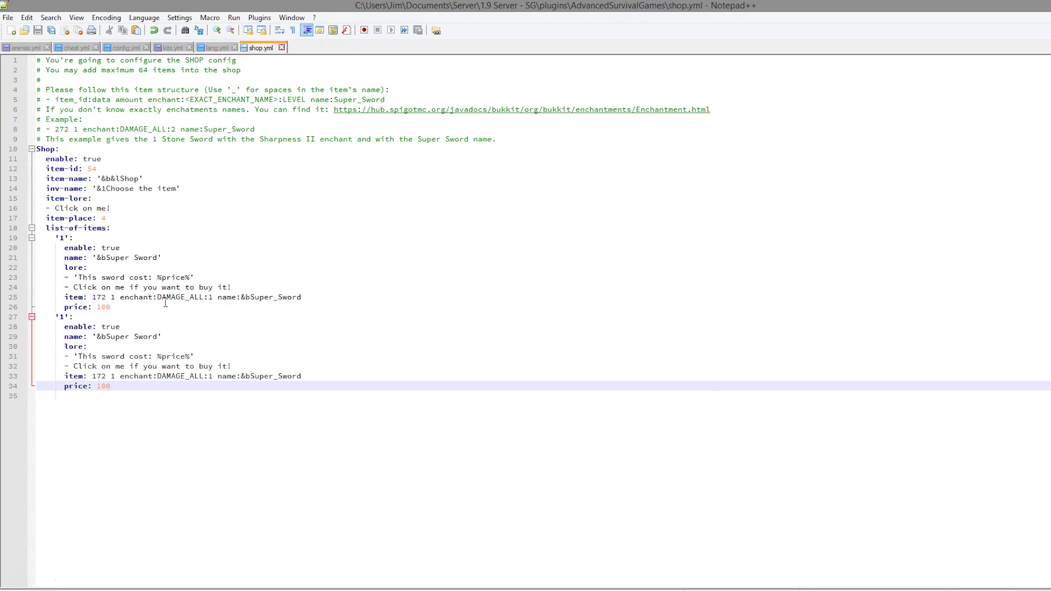
Change the copied item's key to '2' and edit its name and lore text
double_click(61, 317)
type("2")
left_click(169, 342)
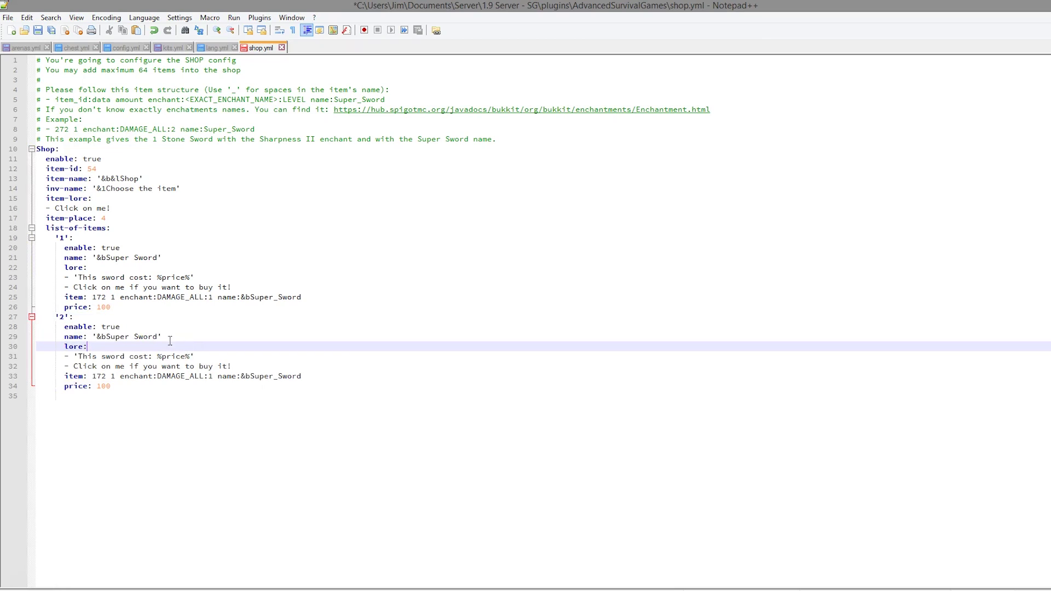
left_click_drag(143, 339, 121, 340)
type("asdas")
left_click(202, 399)
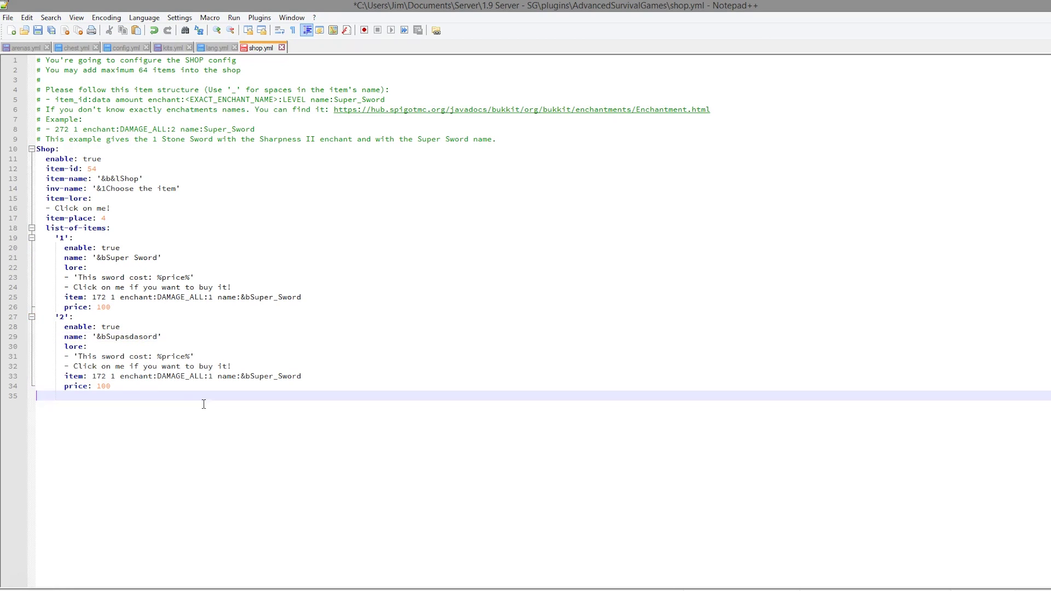
left_click(138, 356)
type("sadas")
Set the new item's price to 1220 and its item id to 176
left_click_drag(101, 388, 106, 387)
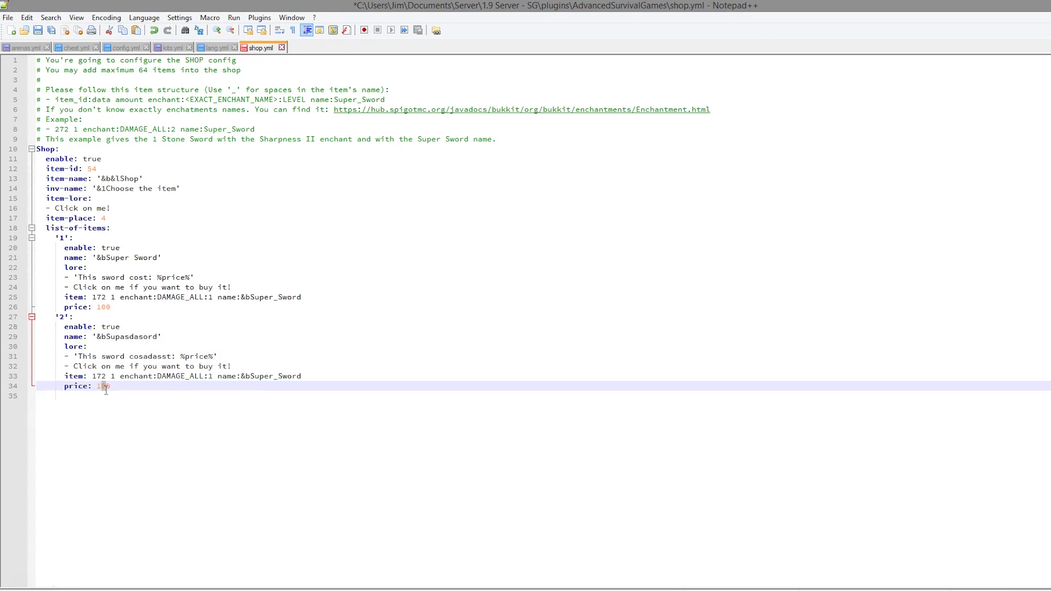
type("sds")
key("BackSpace")
key("BackSpace")
key("BackSpace")
type("22")
left_click(130, 367)
left_click(98, 377)
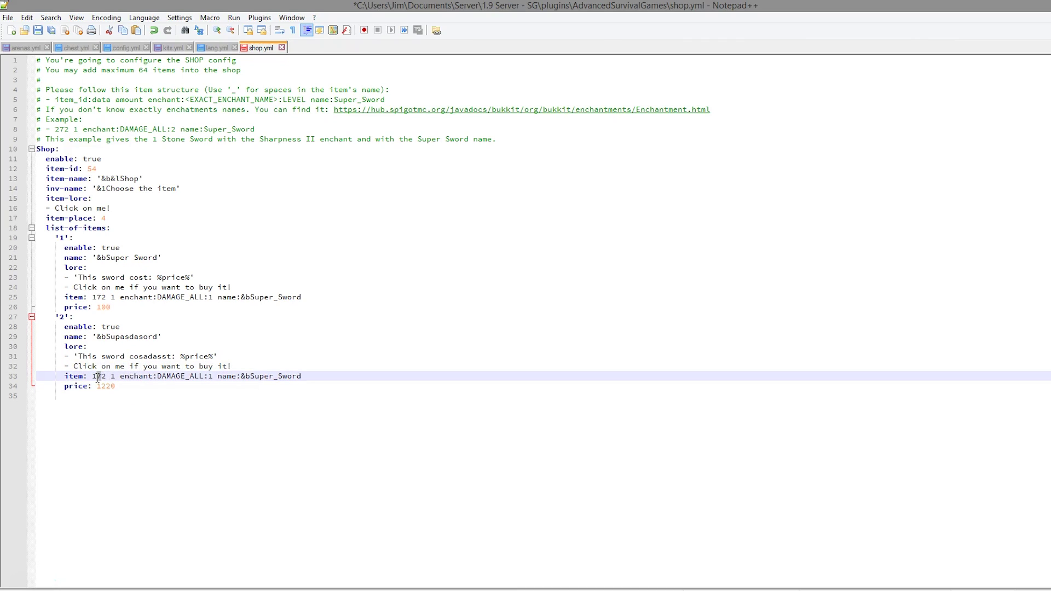
type("6")
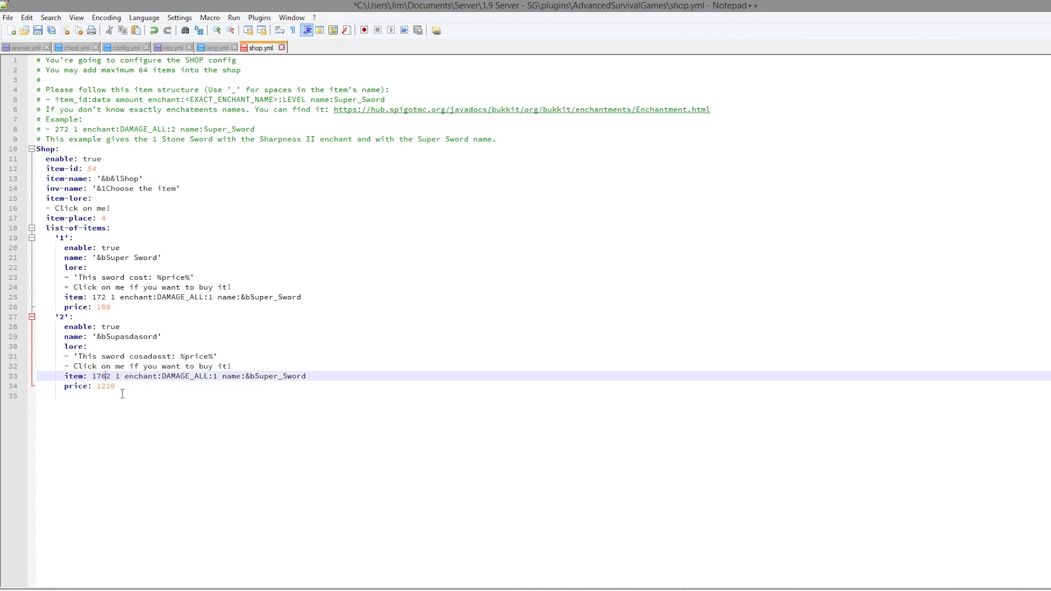
key("Delete")
left_click(123, 394)
left_click_drag(92, 377, 97, 377)
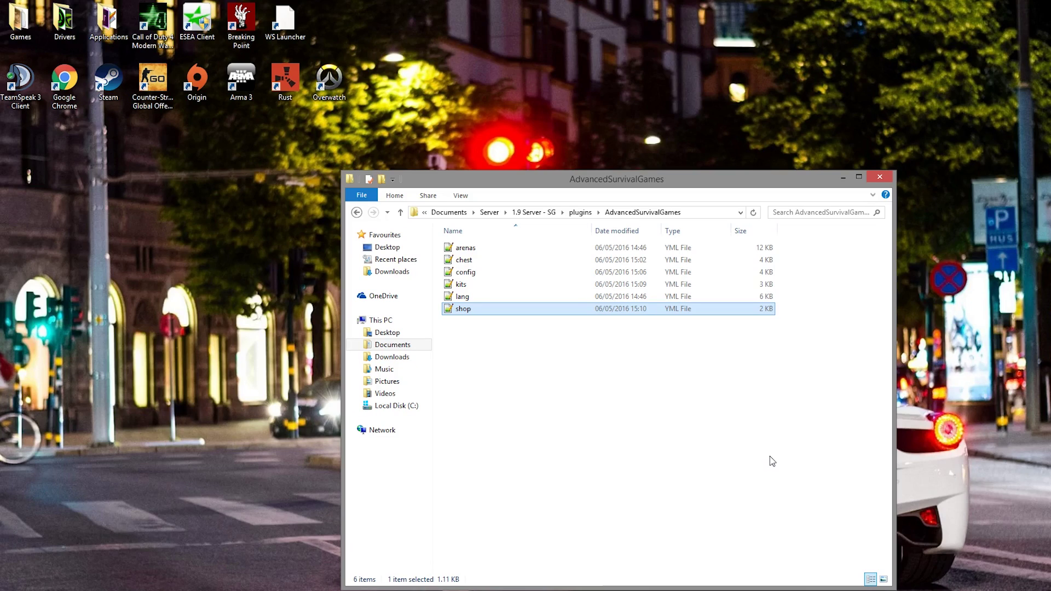
Select all six YML config files in the AdvancedSurvivalGames folder, with shop now 2 KB
left_click_drag(794, 415, 466, 255)
left_click_drag(810, 380, 436, 239)
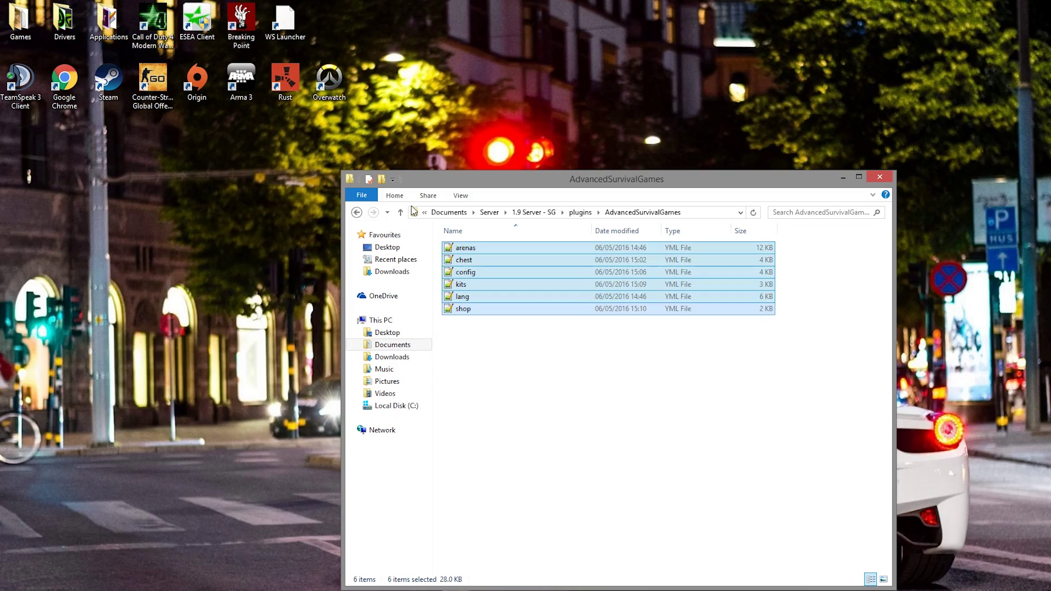
left_click(561, 419)
left_click_drag(799, 383, 465, 240)
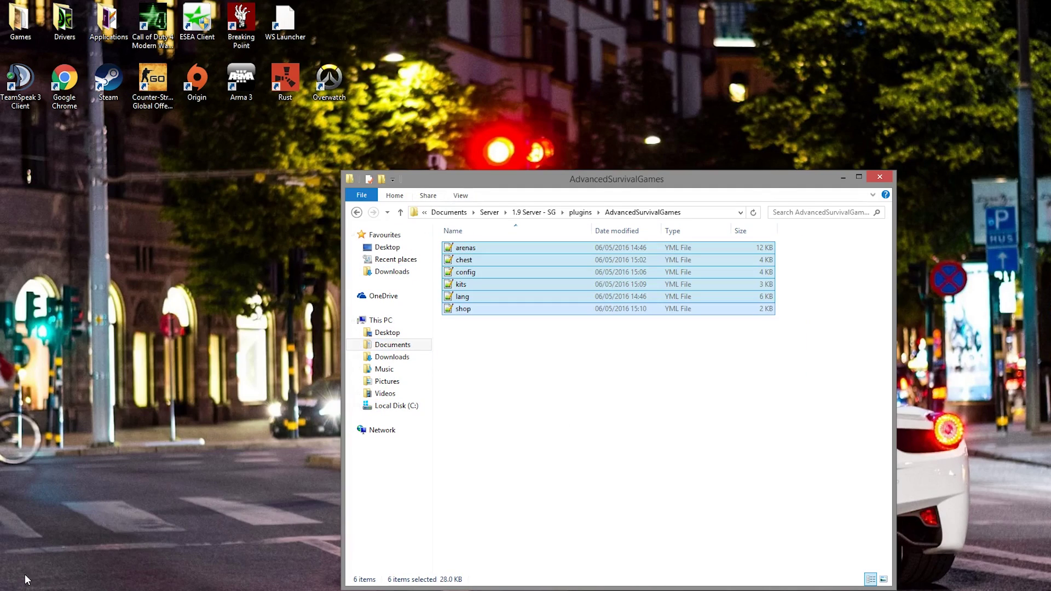